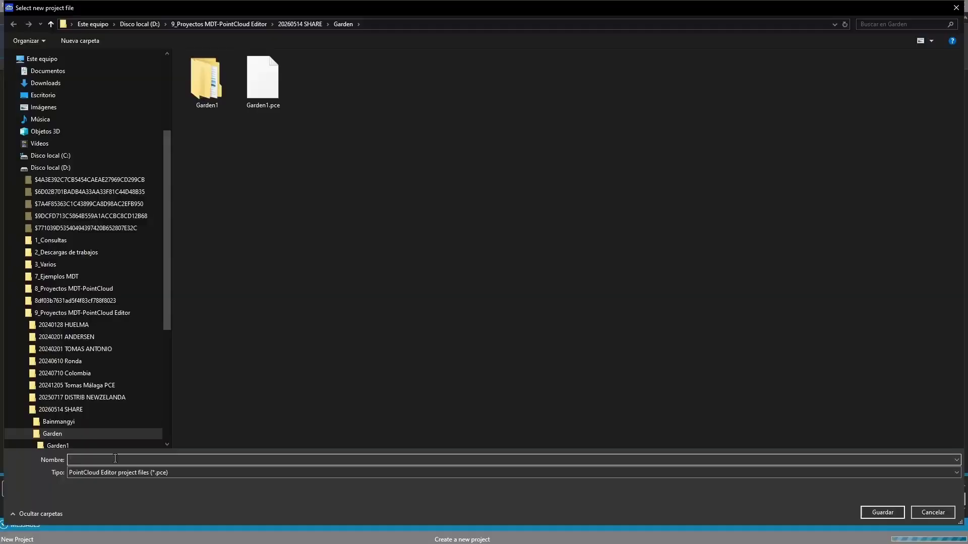
- Save the new project file under the name Garden
{"action": "type", "text": "Garden"}
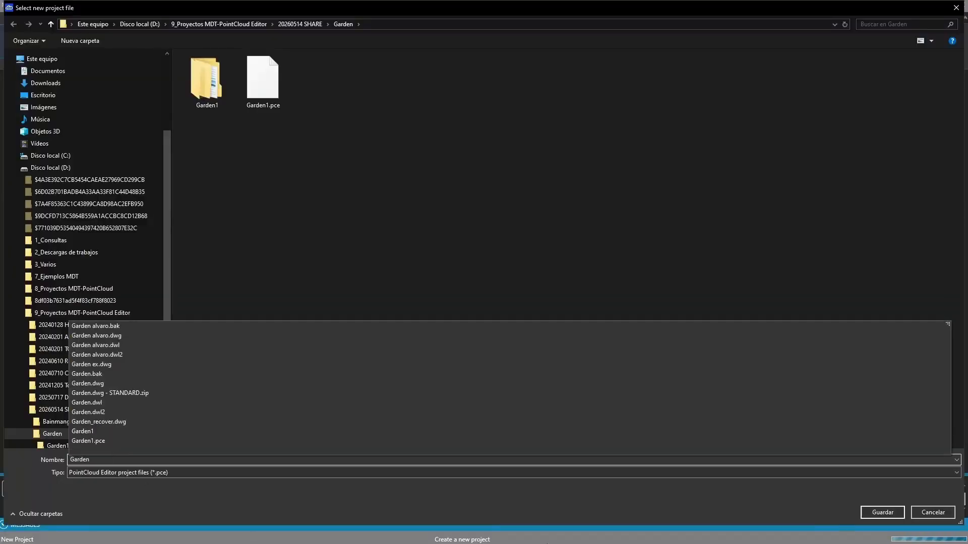
{"action": "left_click", "coordinate": [882, 513]}
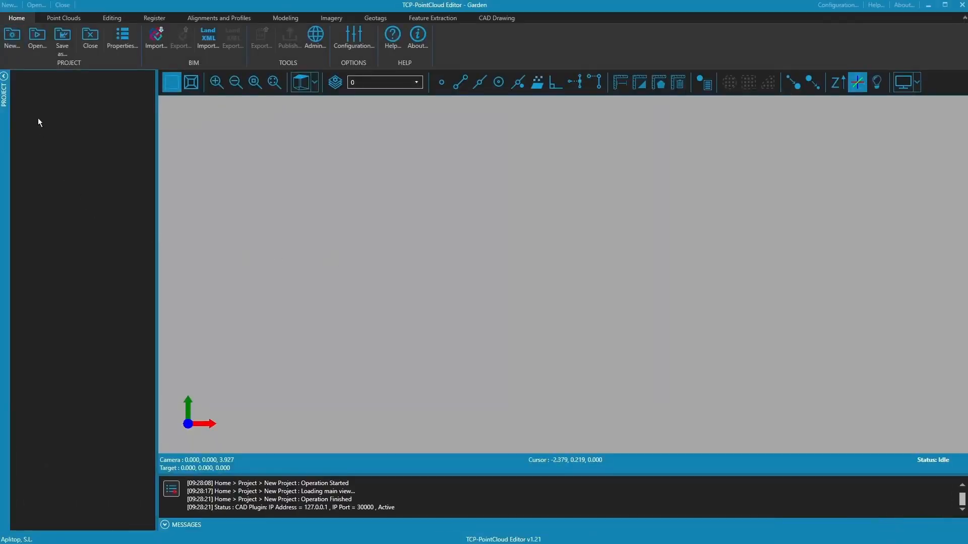
- Collapse the Project panel, step through every ribbon tab to CAD Drawing, then re-expand the panel
{"action": "left_click", "coordinate": [4, 80]}
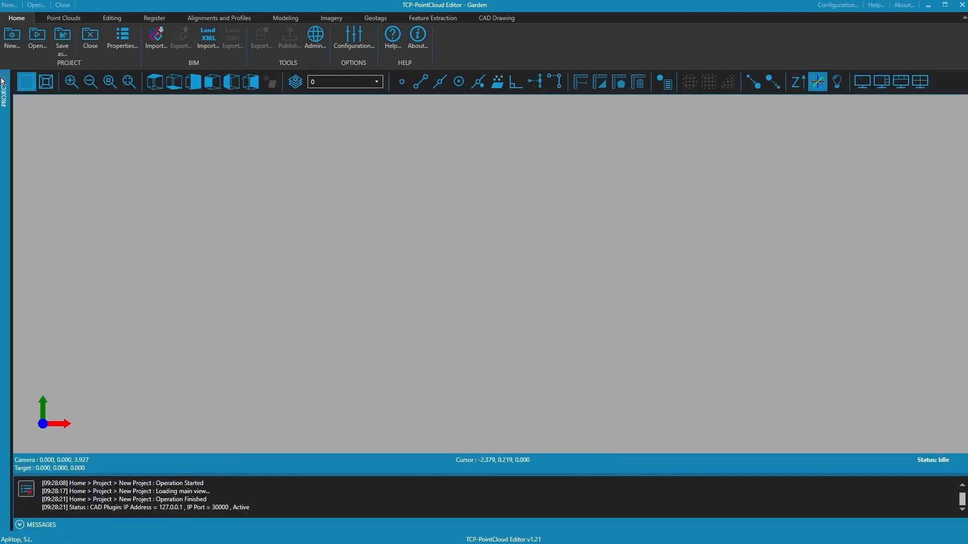
{"action": "left_click", "coordinate": [58, 19]}
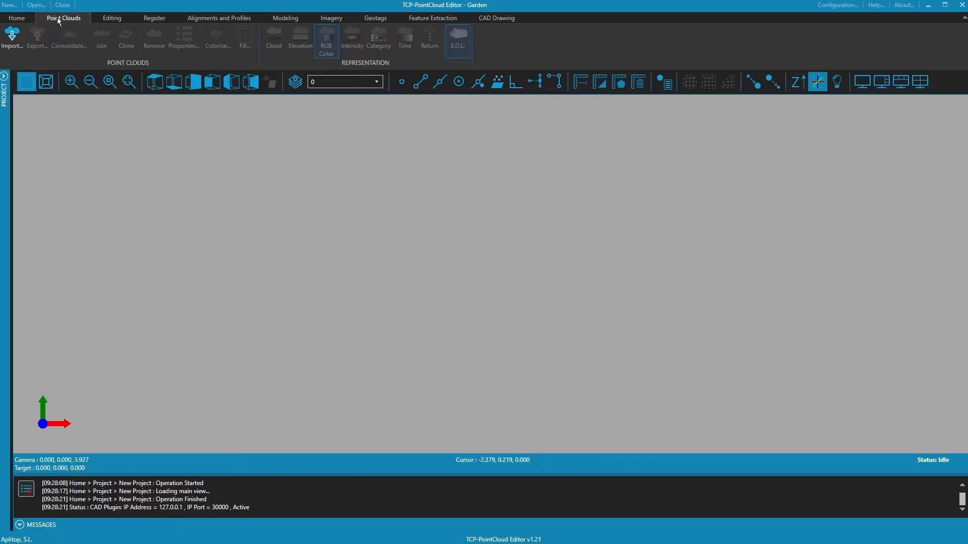
{"action": "left_click", "coordinate": [103, 18]}
{"action": "left_click", "coordinate": [160, 20]}
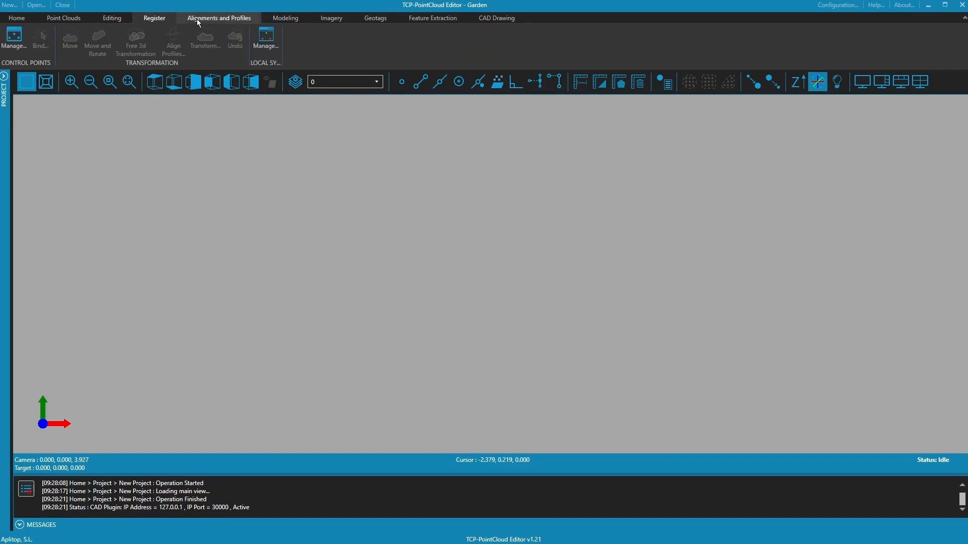
{"action": "left_click", "coordinate": [222, 19]}
{"action": "left_click", "coordinate": [290, 19]}
{"action": "left_click", "coordinate": [335, 20]}
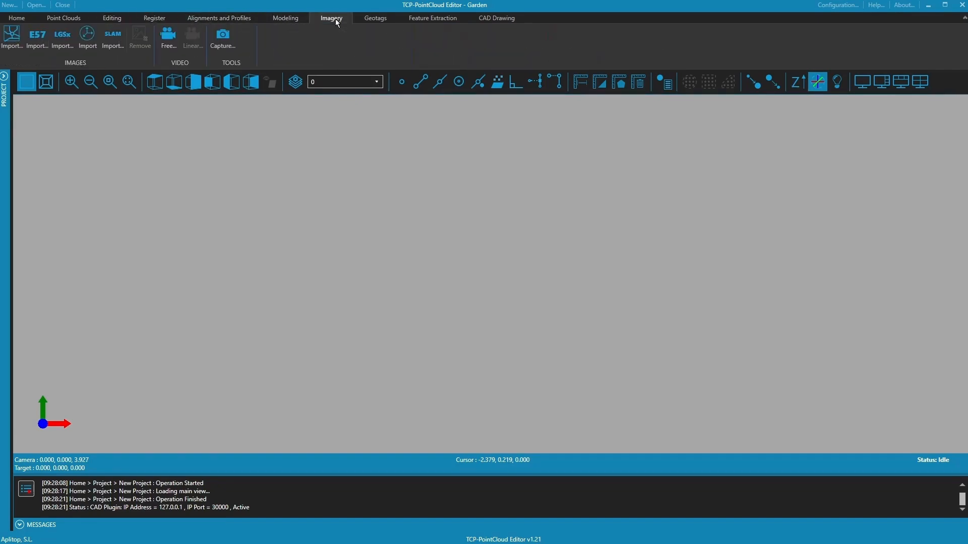
{"action": "left_click", "coordinate": [374, 18]}
{"action": "left_click", "coordinate": [441, 22]}
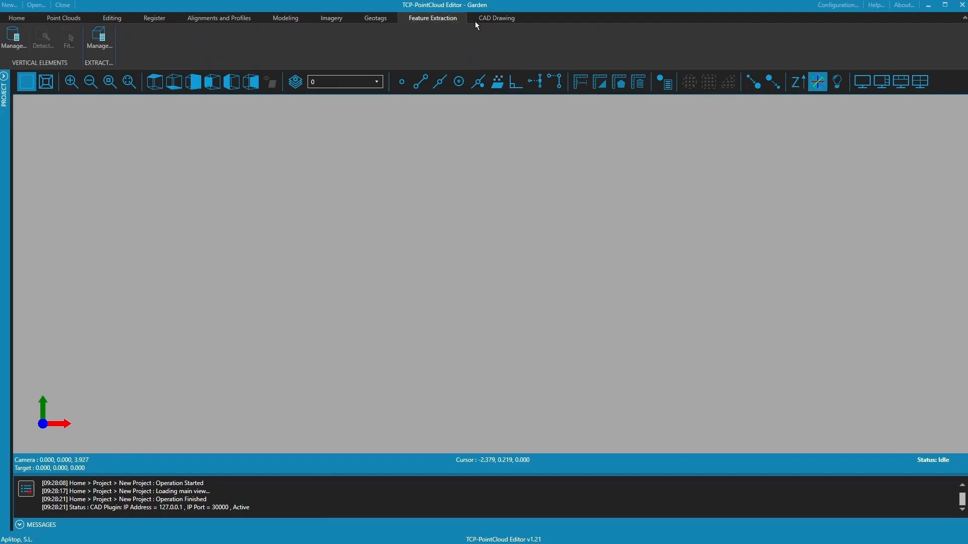
{"action": "left_click", "coordinate": [494, 20]}
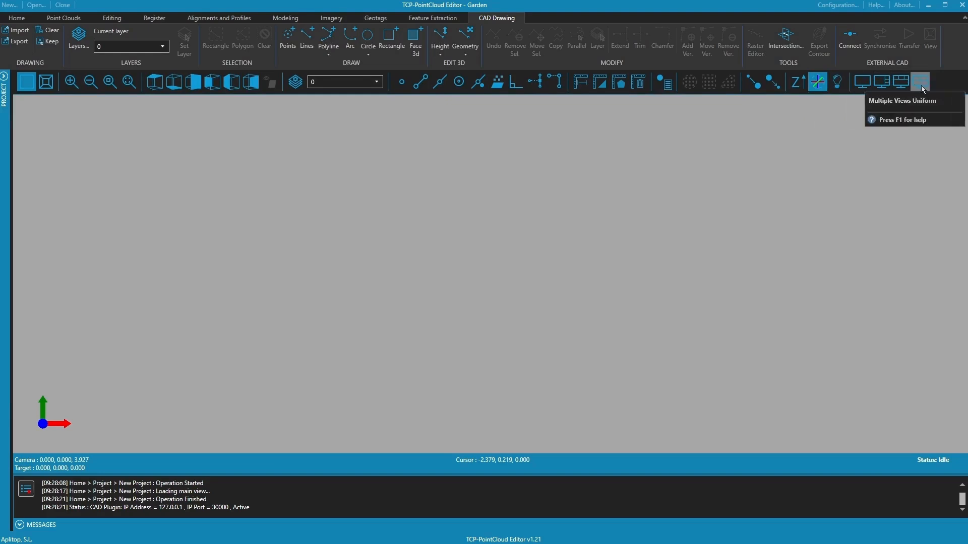
{"action": "left_click", "coordinate": [4, 80]}
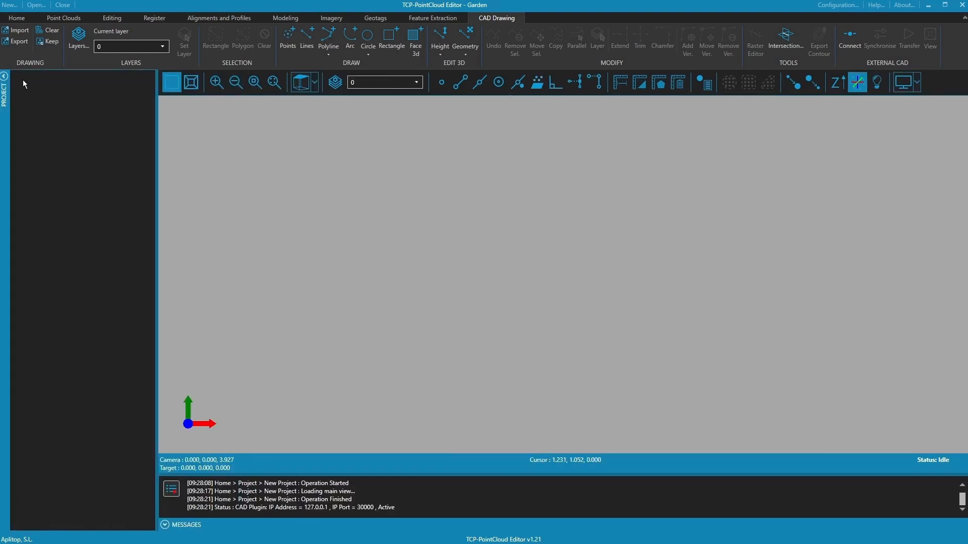
- Import Garden_colorized.las as a point cloud into the Garden project
{"action": "left_click", "coordinate": [61, 18]}
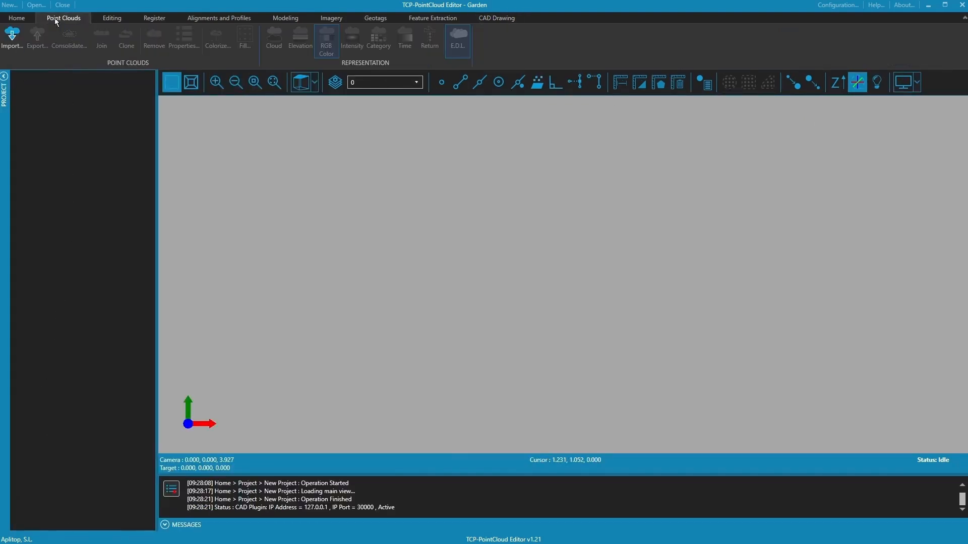
{"action": "left_click", "coordinate": [12, 36]}
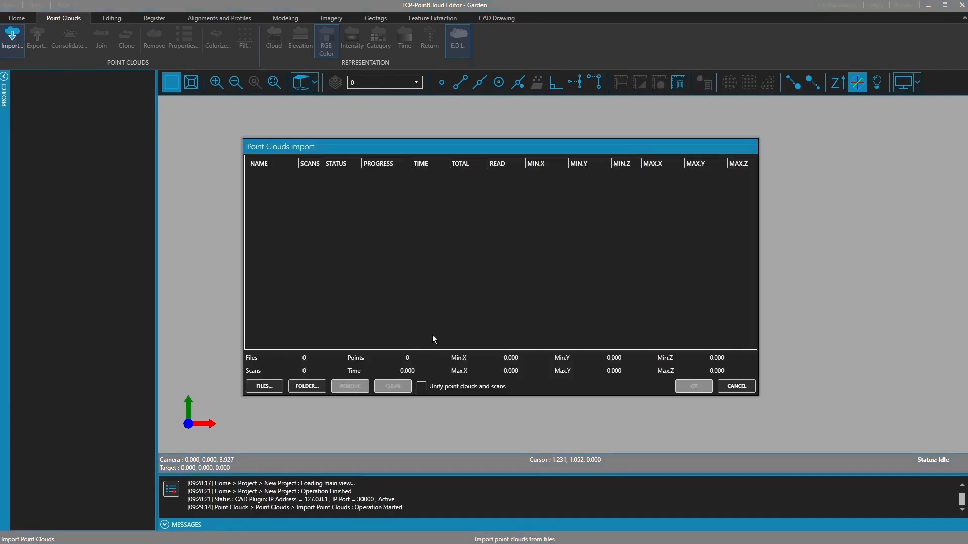
{"action": "left_click", "coordinate": [264, 387]}
{"action": "left_click", "coordinate": [913, 497]}
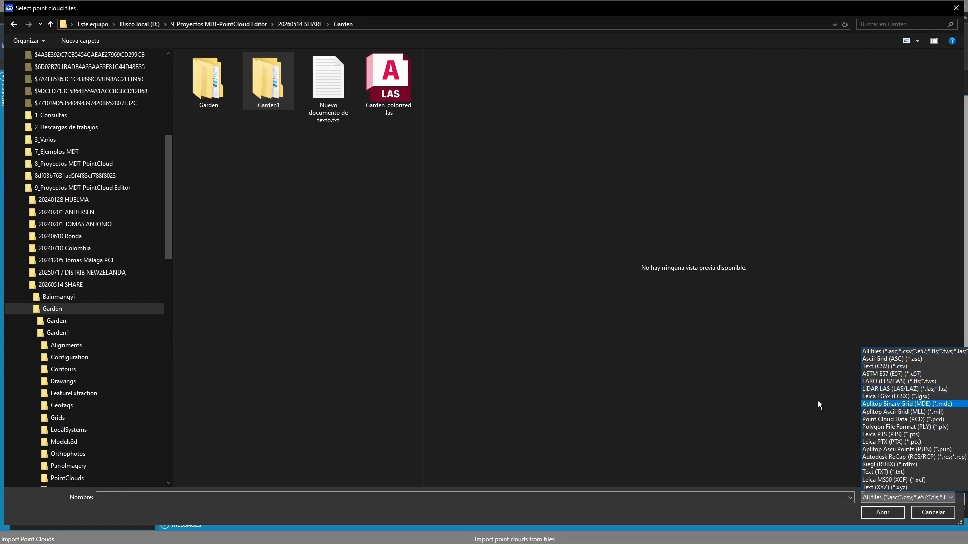
{"action": "left_click", "coordinate": [398, 98]}
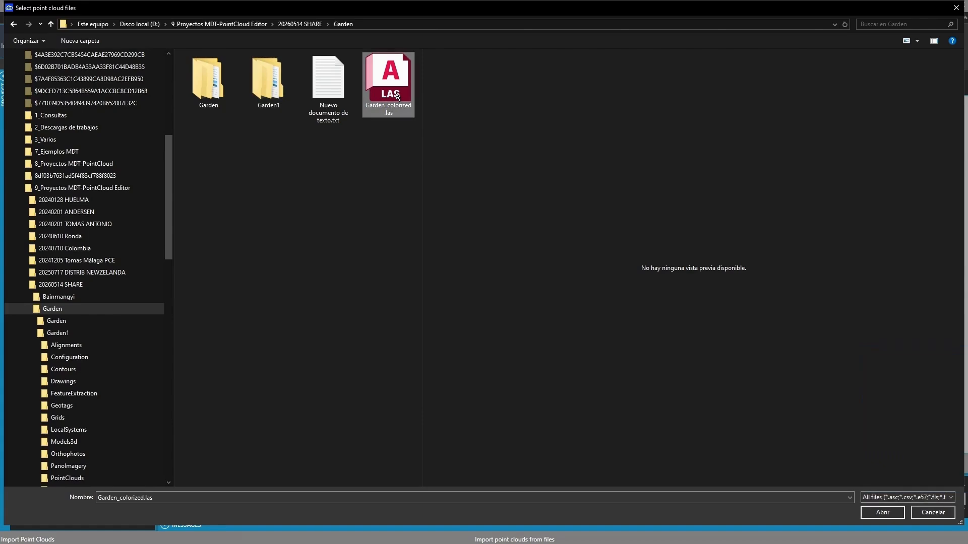
{"action": "left_click", "coordinate": [883, 512]}
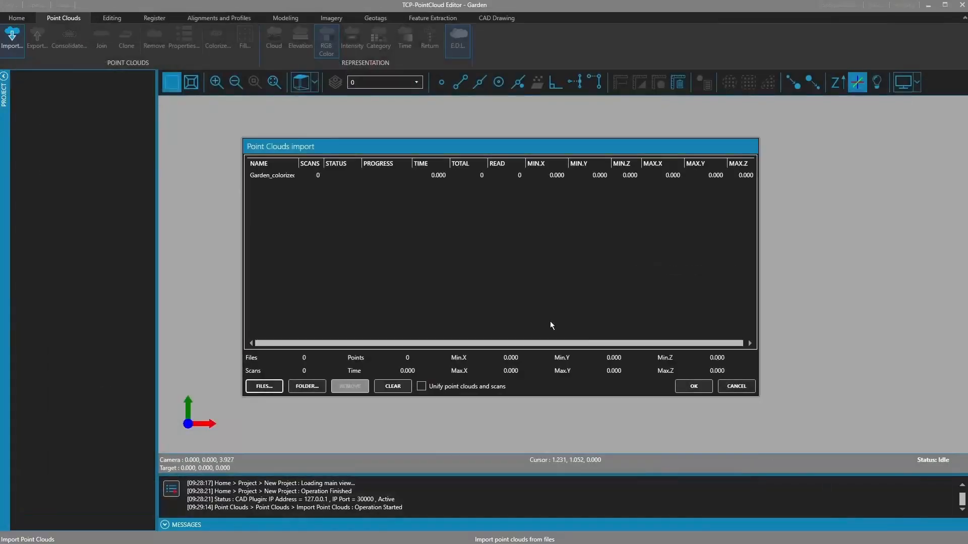
{"action": "left_click", "coordinate": [283, 176]}
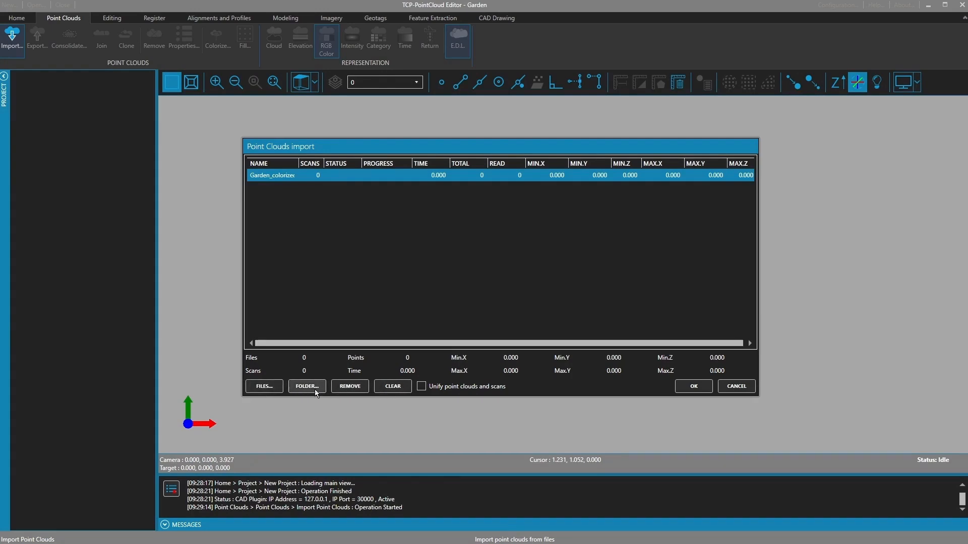
{"action": "left_click", "coordinate": [694, 386]}
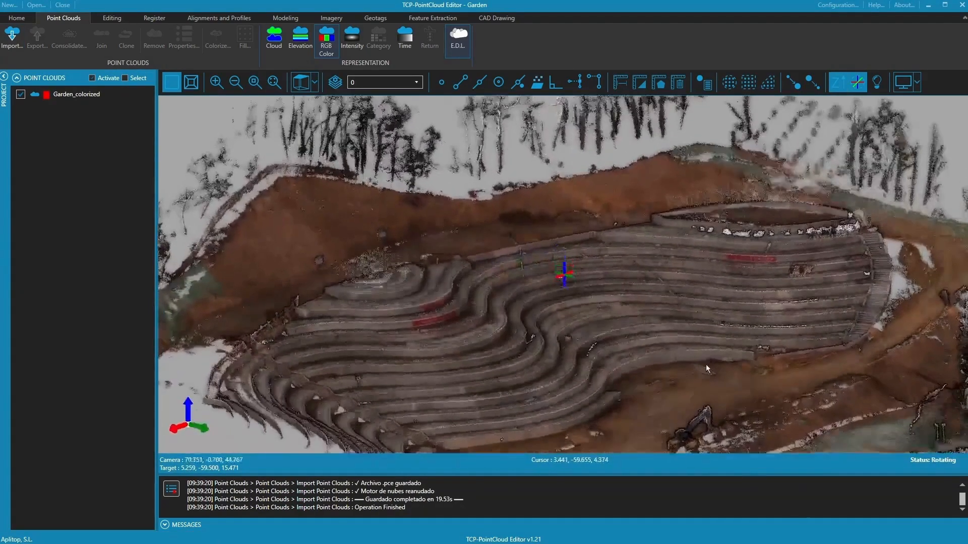
- Reframe the terraces and bring up the action menu of the Garden_colorized cloud
{"action": "left_click_drag", "start_coordinate": [705, 365], "coordinate": [671, 369]}
{"action": "middle_click_drag", "start_coordinate": [670, 369], "coordinate": [639, 339]}
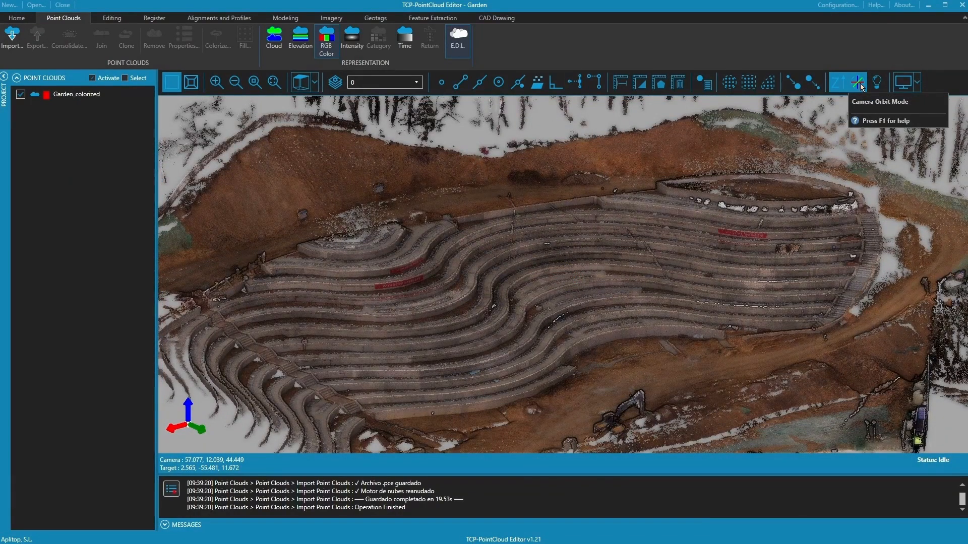
{"action": "middle_click_drag", "start_coordinate": [637, 241], "coordinate": [658, 247]}
{"action": "left_click", "coordinate": [84, 96]}
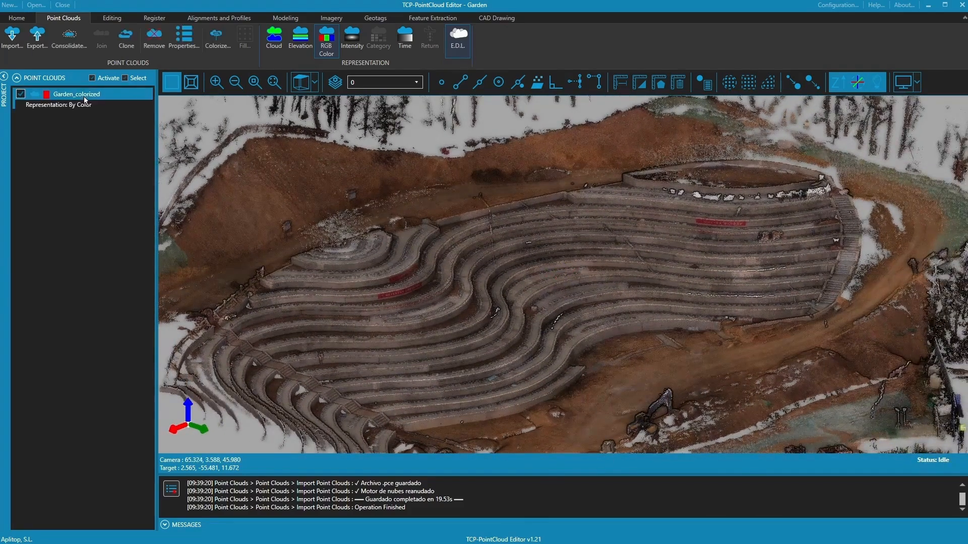
{"action": "right_click", "coordinate": [108, 95]}
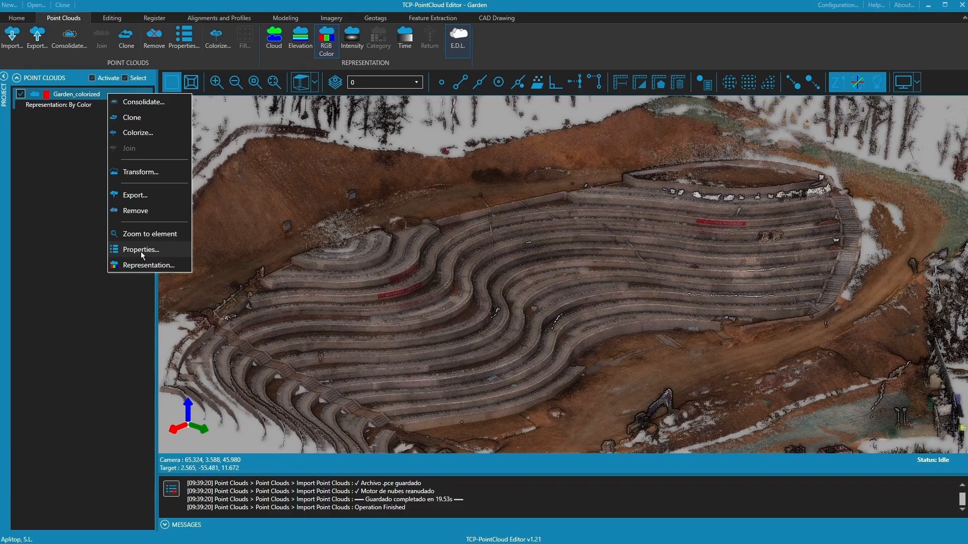
{"action": "left_click", "coordinate": [141, 250]}
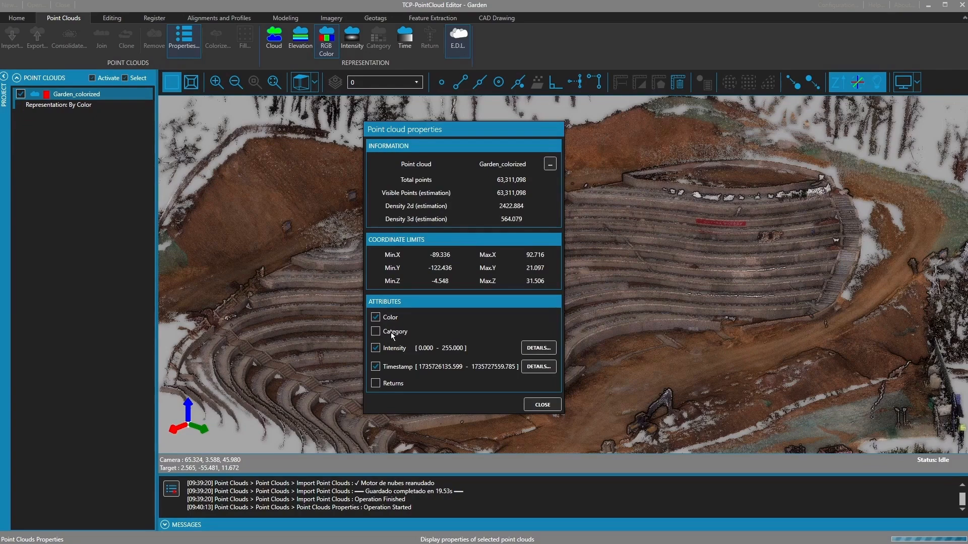
{"action": "left_click", "coordinate": [533, 349]}
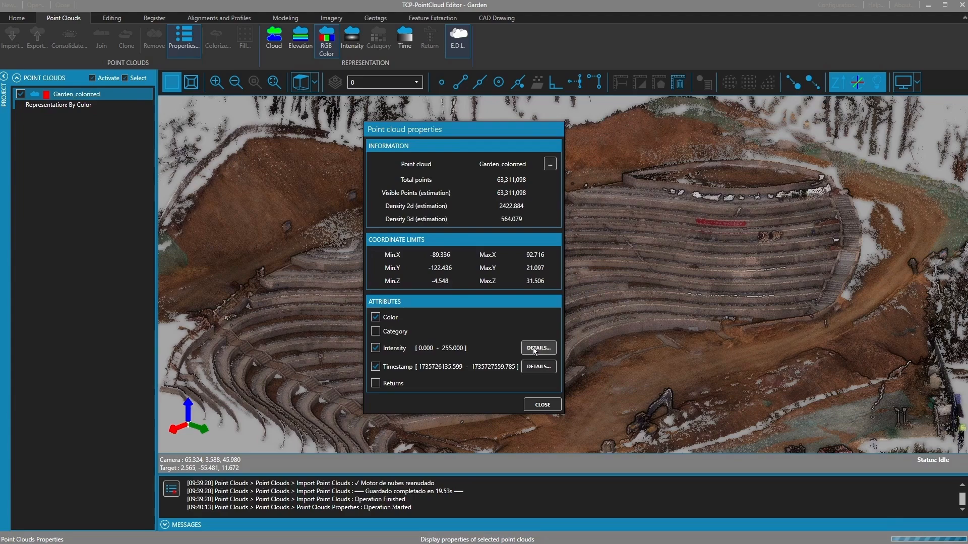
{"action": "left_click_drag", "start_coordinate": [360, 56], "coordinate": [849, 52]}
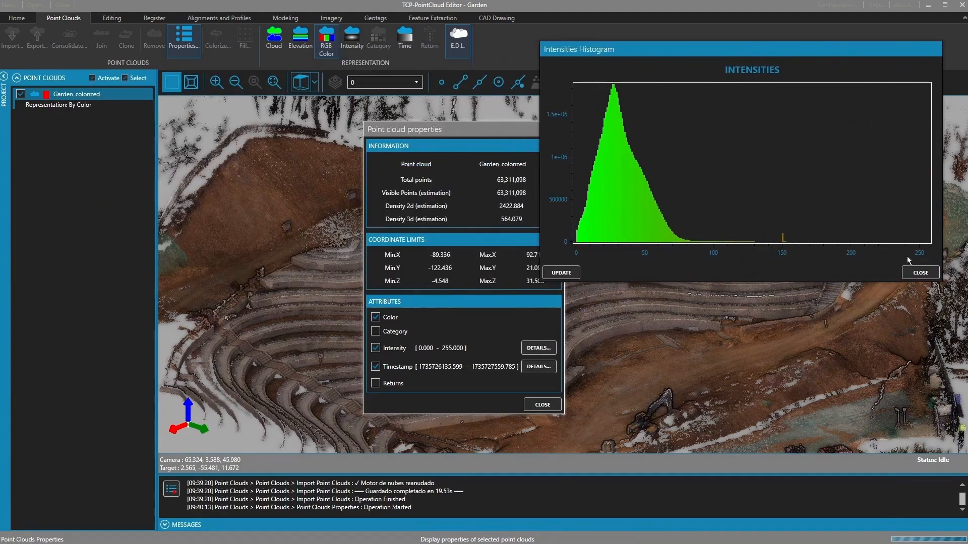
{"action": "left_click", "coordinate": [920, 273]}
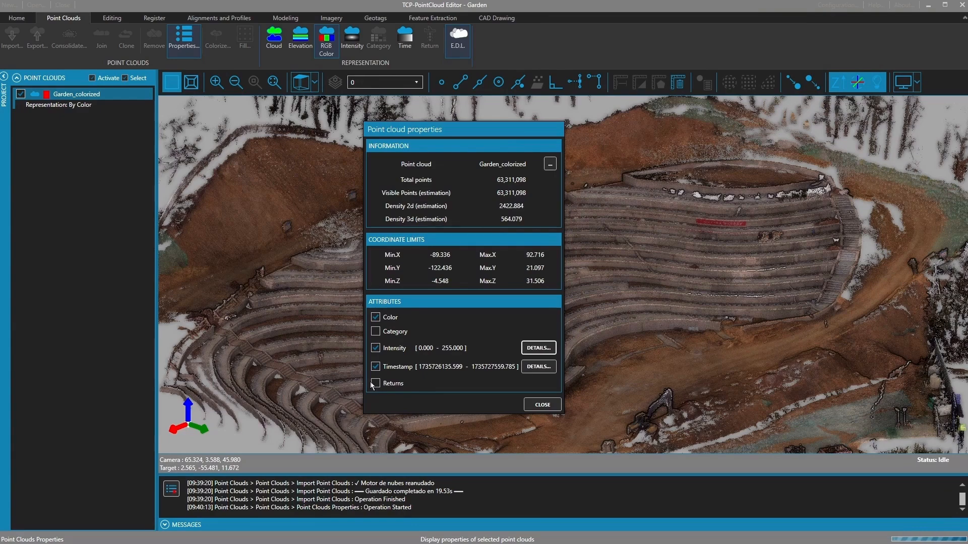
{"action": "left_click", "coordinate": [539, 405]}
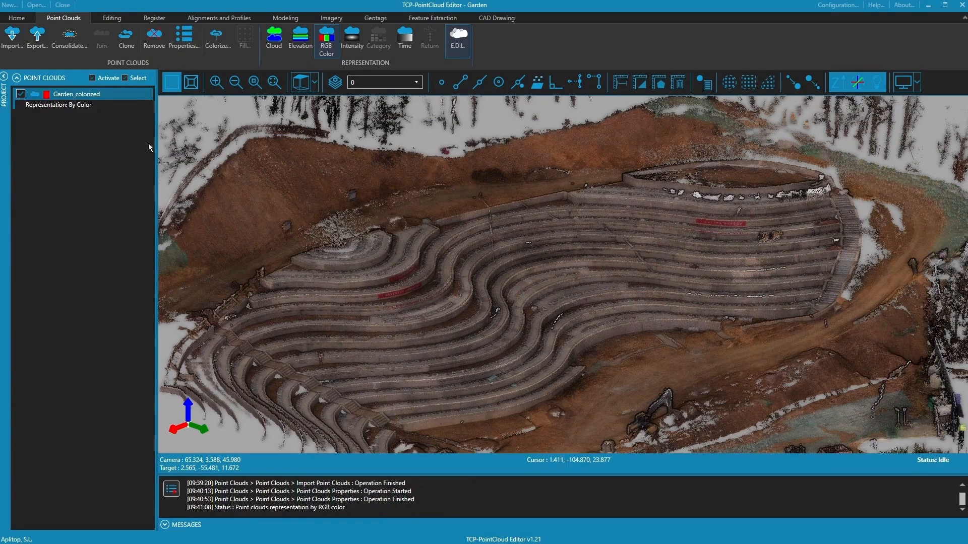
- Switch Garden_colorized from single-colour to elevation representation and zoom out
{"action": "left_click", "coordinate": [274, 40]}
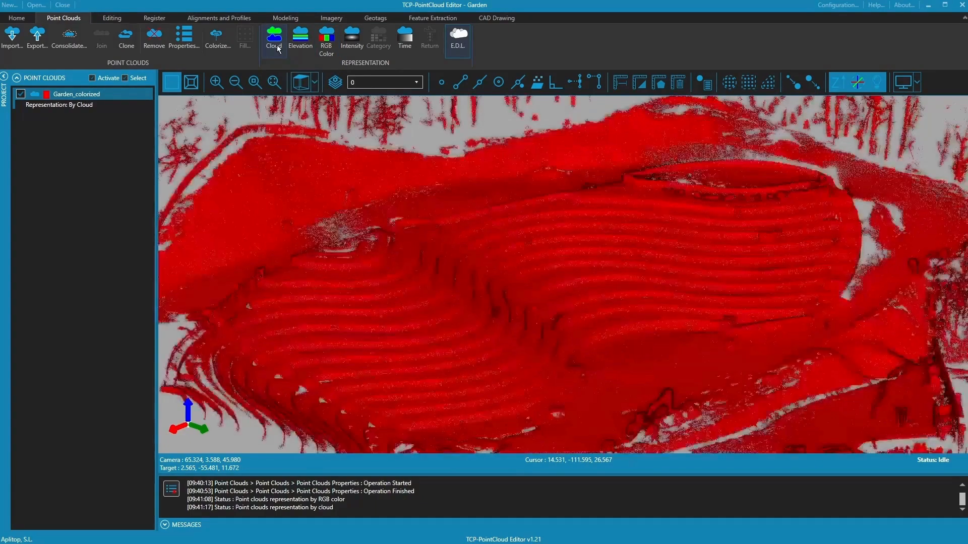
{"action": "left_click", "coordinate": [301, 47]}
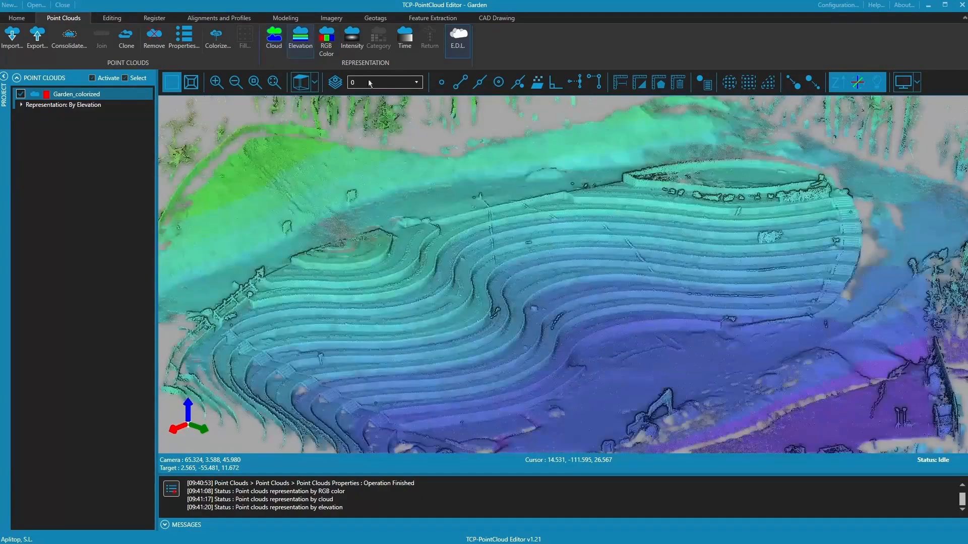
{"action": "scroll", "coordinate": [537, 302], "scroll_direction": "down", "scroll_amount": 5}
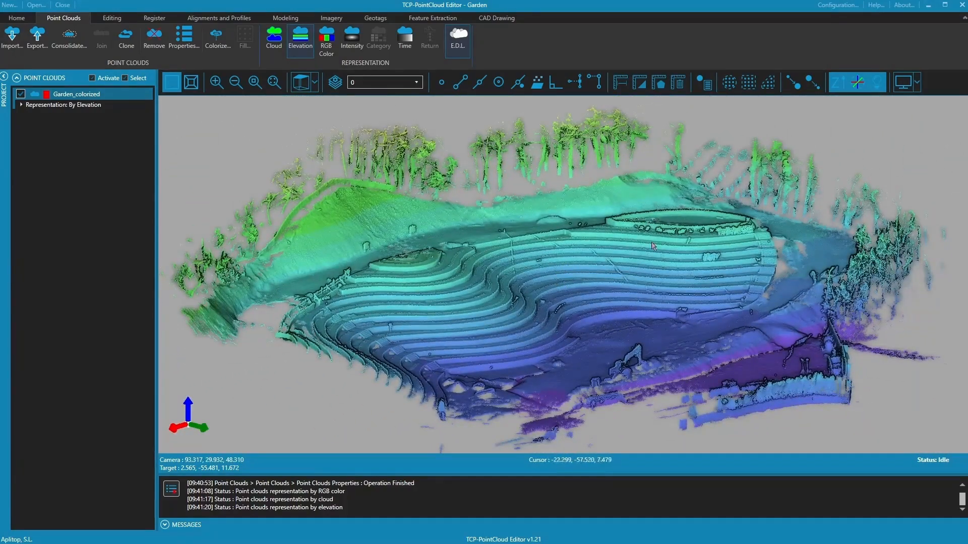
- Apply the purple-to-red rainbow palette to the elevation colour ranges in the settings
{"action": "left_click", "coordinate": [837, 6]}
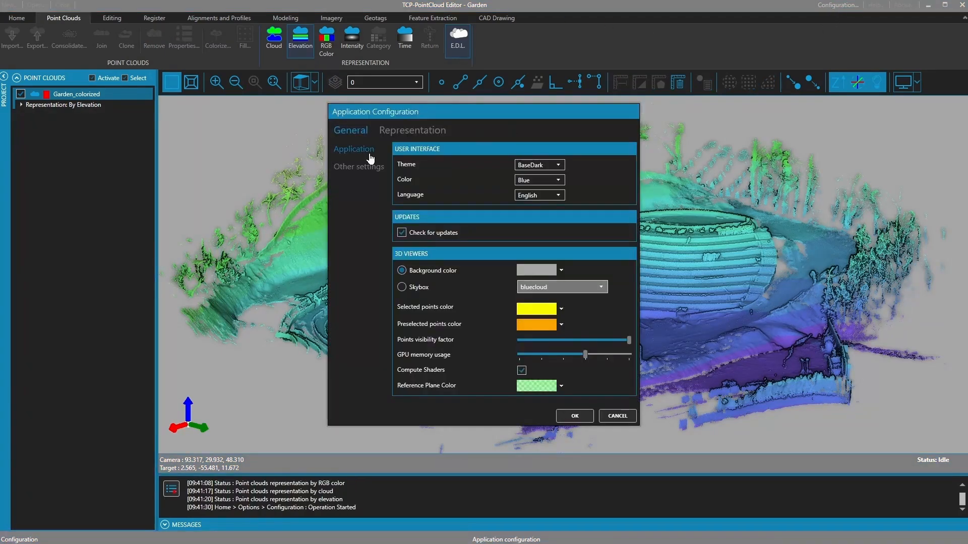
{"action": "left_click", "coordinate": [412, 132]}
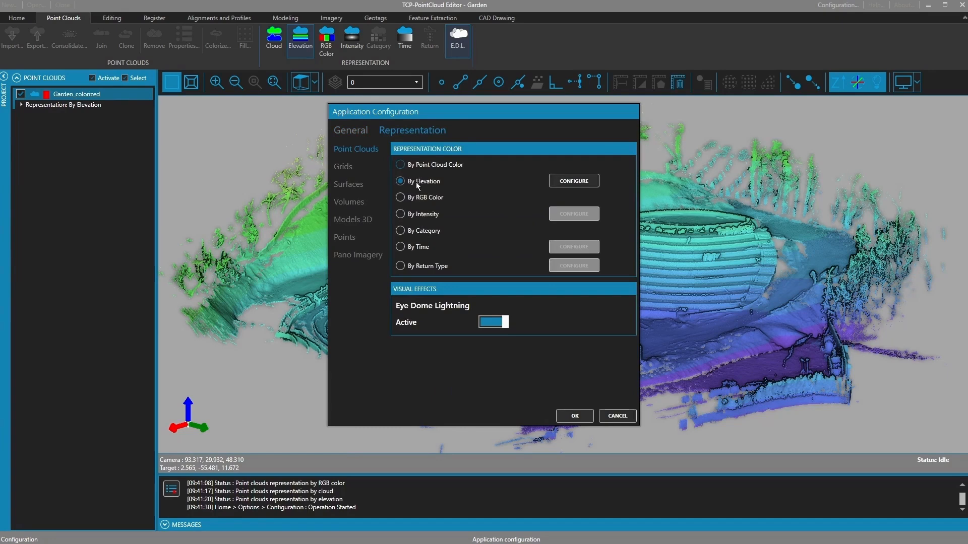
{"action": "left_click", "coordinate": [567, 182]}
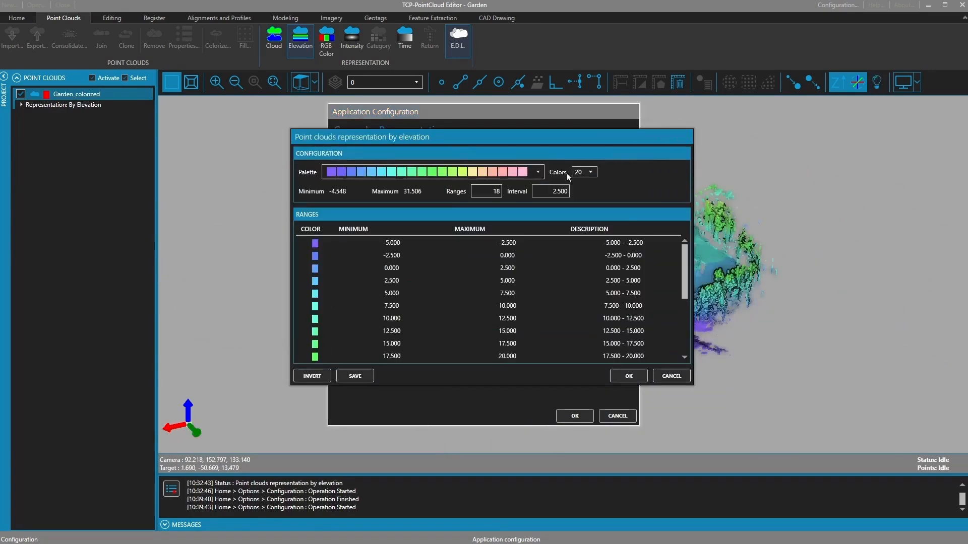
{"action": "left_click", "coordinate": [538, 174]}
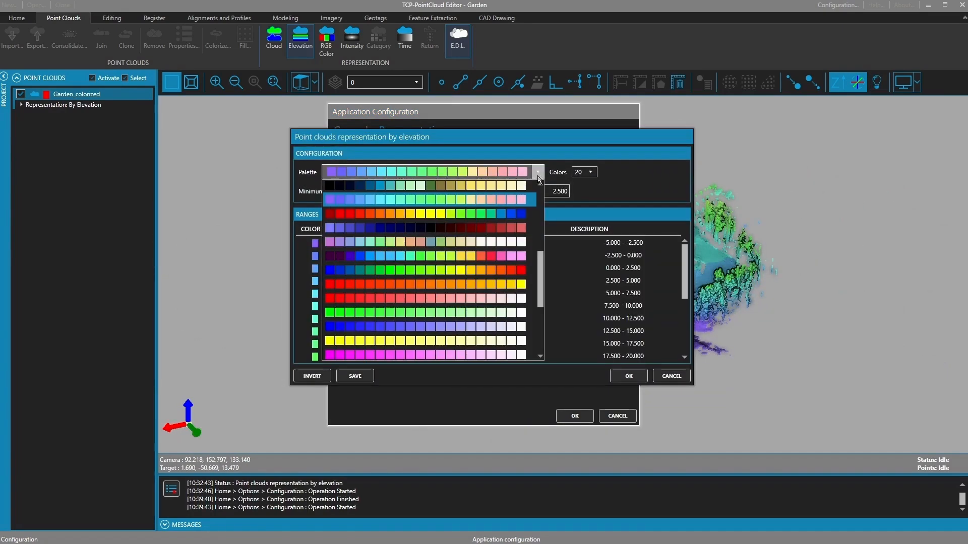
{"action": "left_click_drag", "start_coordinate": [543, 269], "coordinate": [544, 193]}
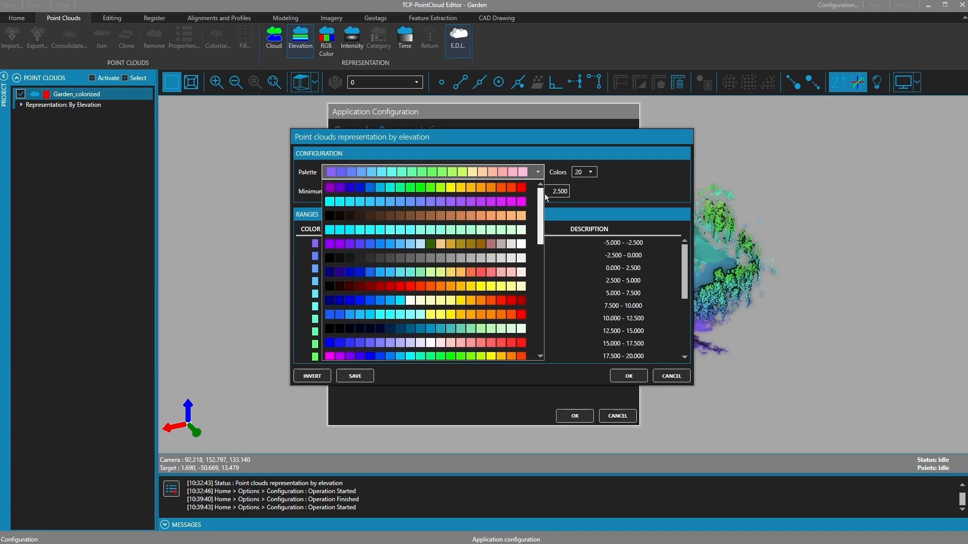
{"action": "left_click", "coordinate": [511, 192]}
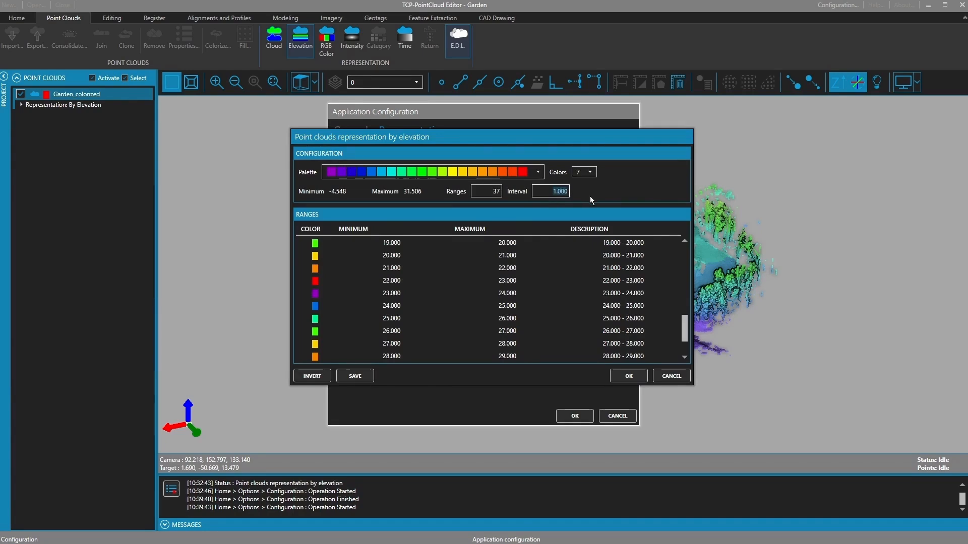
{"action": "left_click", "coordinate": [629, 376]}
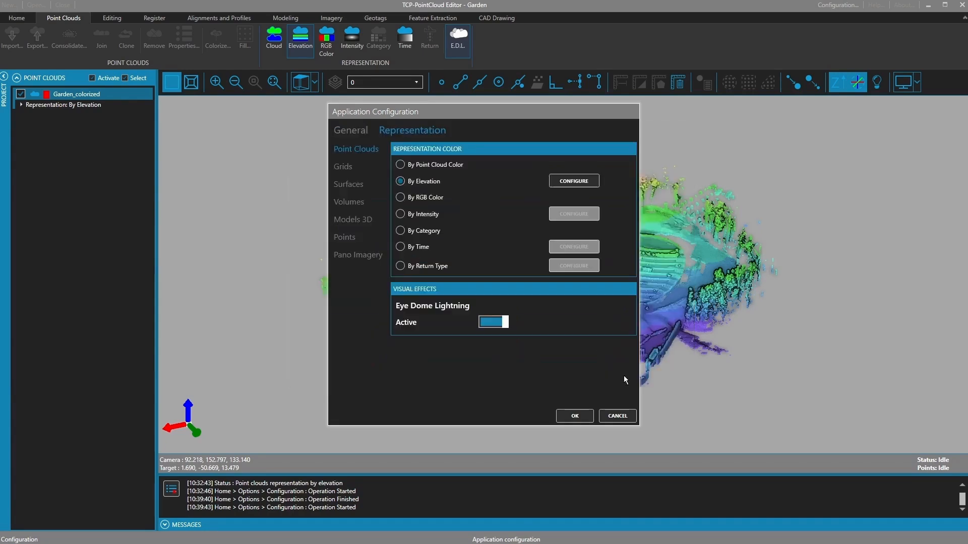
{"action": "left_click", "coordinate": [575, 415]}
- Inspect the elevation-banded terraces up close, turning eye dome lighting off and back on
{"action": "left_click_drag", "start_coordinate": [566, 317], "coordinate": [538, 295]}
{"action": "right_click_drag", "start_coordinate": [534, 294], "coordinate": [514, 527]}
{"action": "left_click_drag", "start_coordinate": [516, 386], "coordinate": [533, 350]}
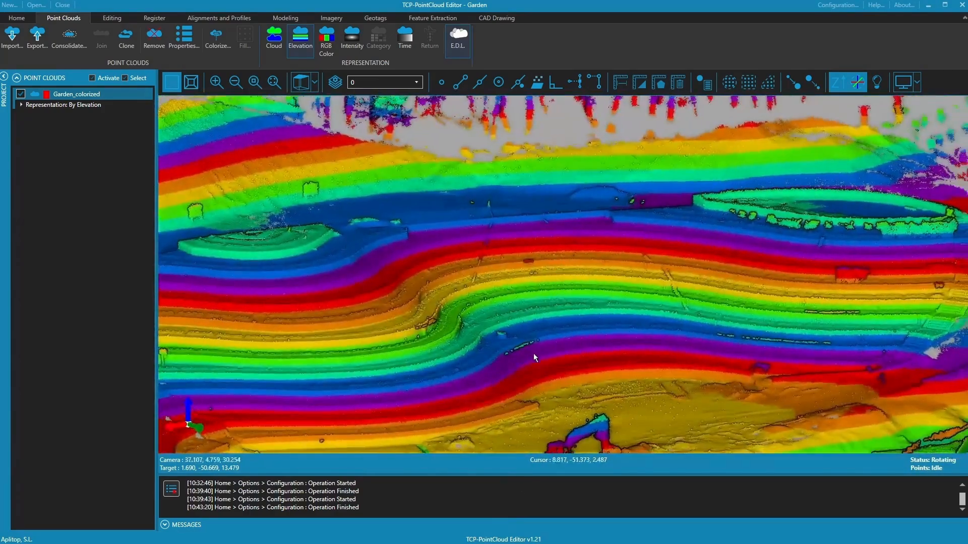
{"action": "middle_click_drag", "start_coordinate": [501, 355], "coordinate": [567, 292]}
{"action": "left_click_drag", "start_coordinate": [568, 292], "coordinate": [518, 283]}
{"action": "right_click_drag", "start_coordinate": [518, 284], "coordinate": [482, 333]}
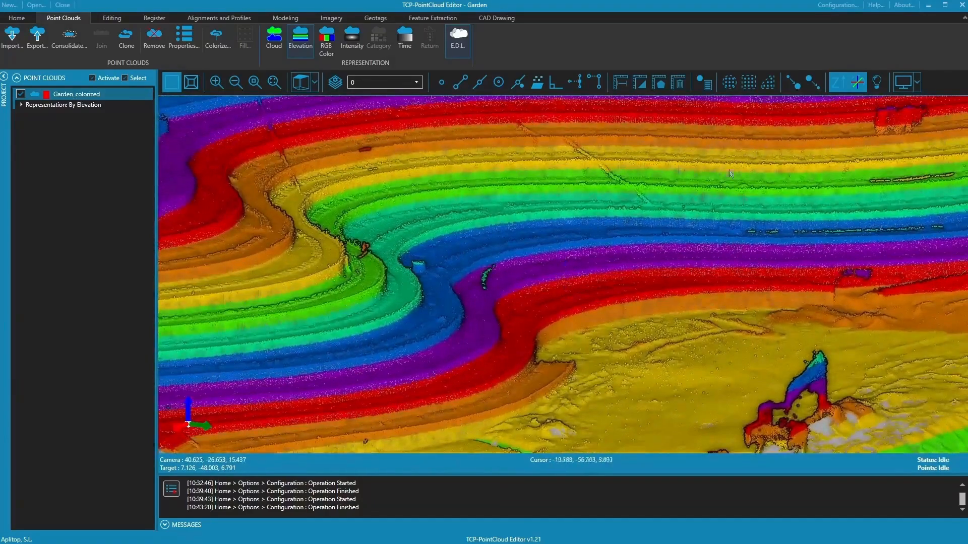
{"action": "left_click", "coordinate": [463, 47]}
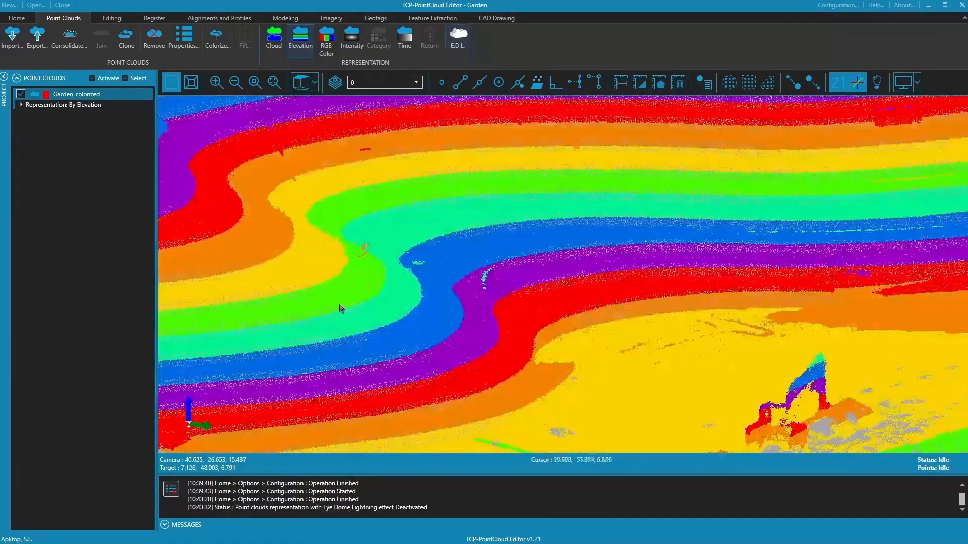
{"action": "left_click", "coordinate": [457, 37]}
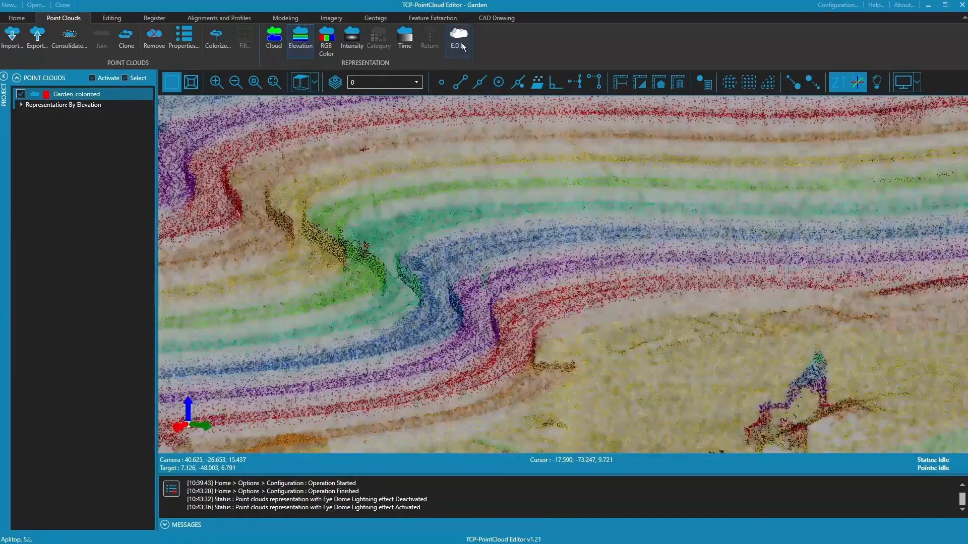
{"action": "left_click_drag", "start_coordinate": [498, 305], "coordinate": [377, 316]}
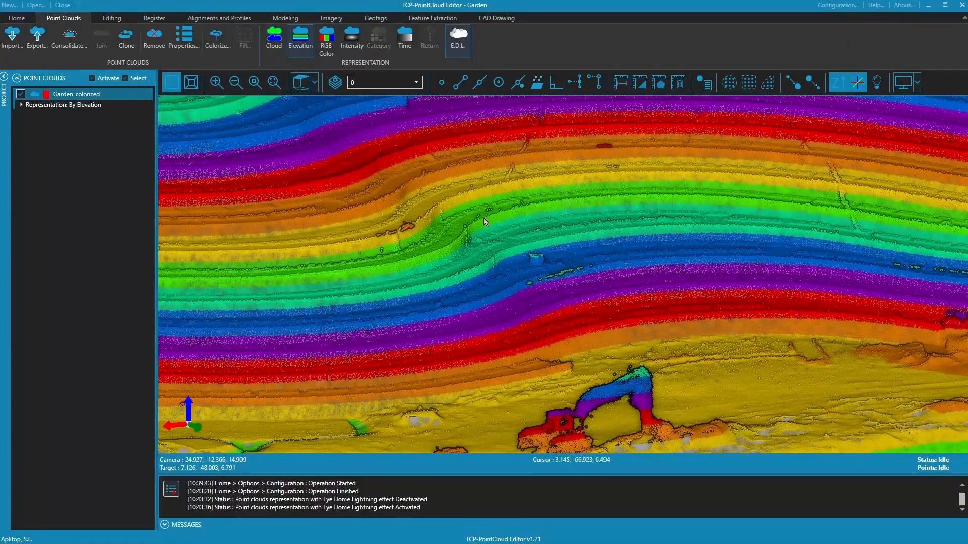
{"action": "left_click_drag", "start_coordinate": [537, 276], "coordinate": [526, 242]}
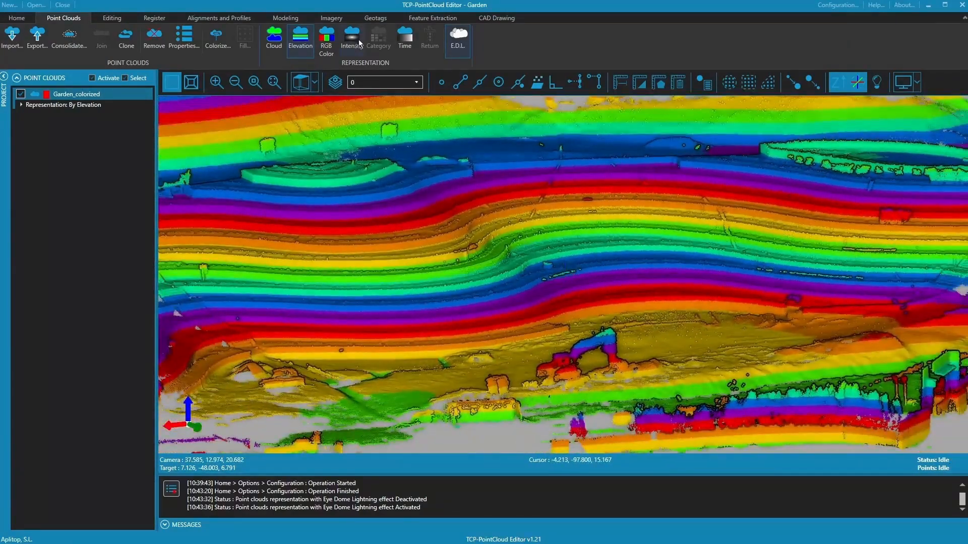
- Restore true RGB colouring and bring up the Editing tools with the Project panel collapsed
{"action": "left_click", "coordinate": [327, 47]}
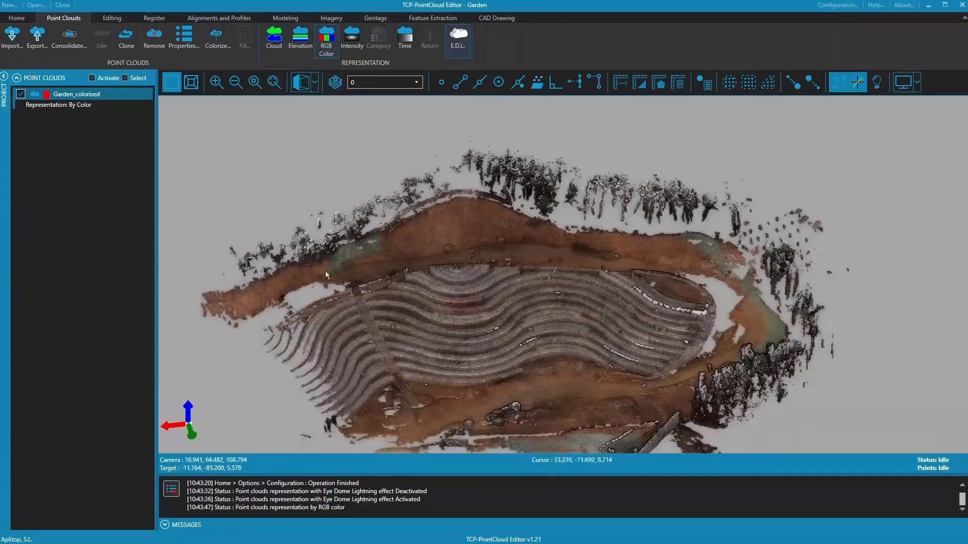
{"action": "left_click", "coordinate": [4, 77]}
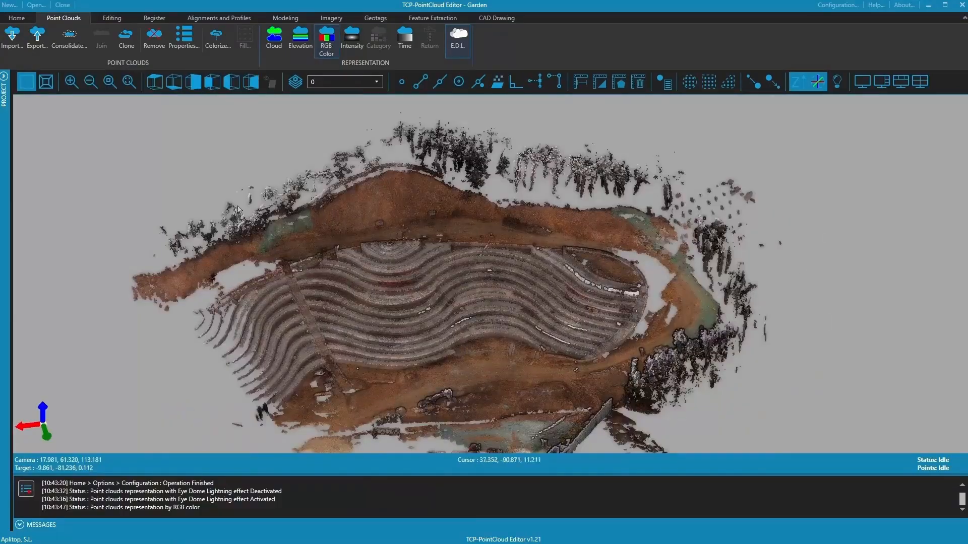
{"action": "left_click", "coordinate": [110, 19]}
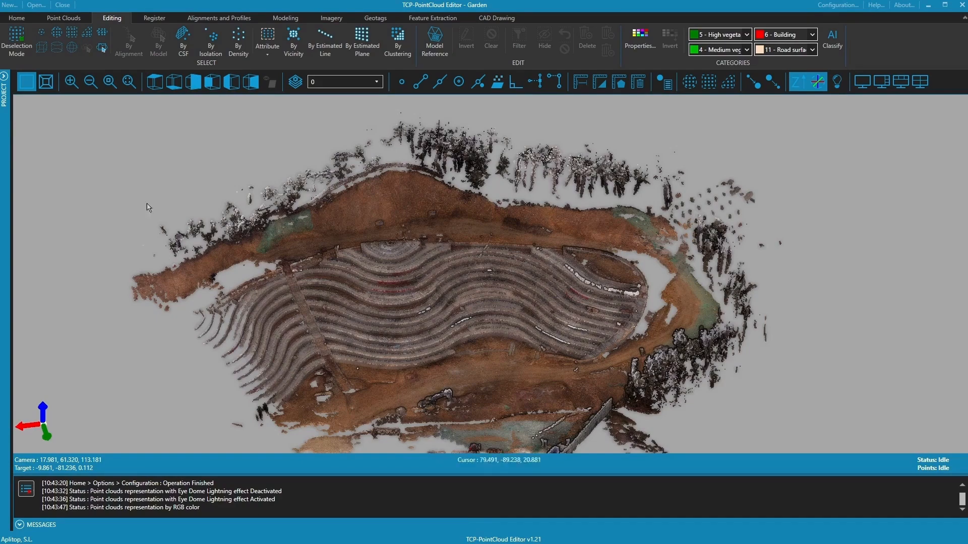
{"action": "scroll", "coordinate": [368, 242], "scroll_direction": "up", "scroll_amount": 3}
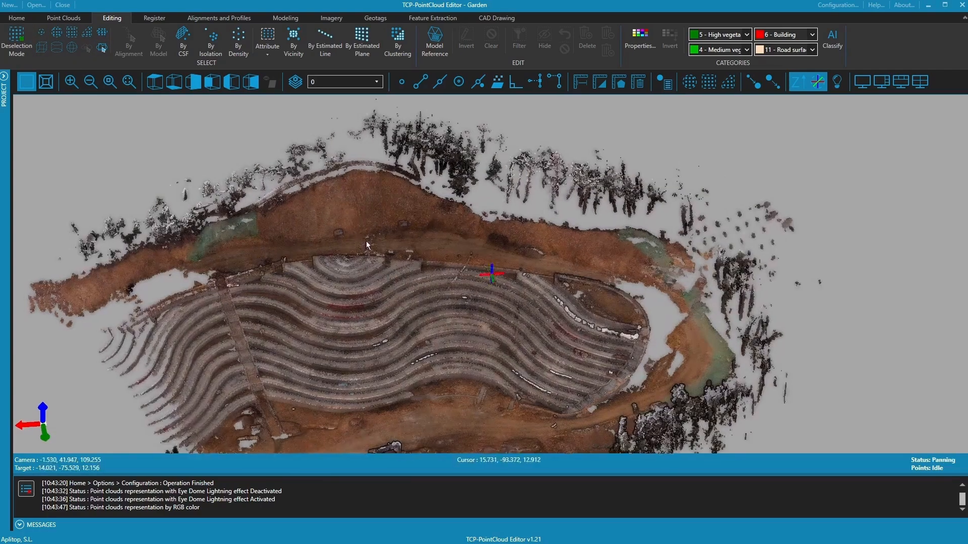
- Begin a polygon selection at the western trees, tracing along the terrain's upper edge
{"action": "left_click", "coordinate": [86, 33]}
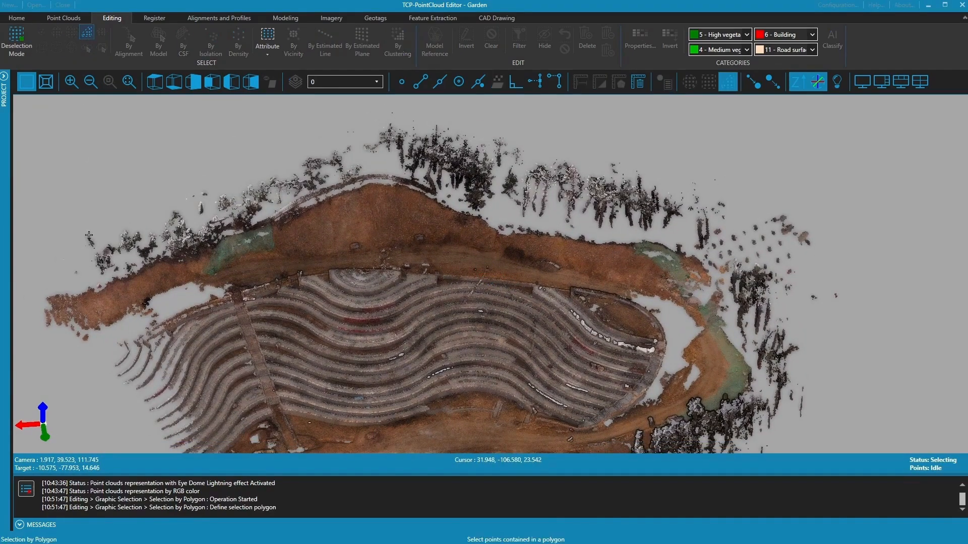
{"action": "left_click", "coordinate": [56, 217]}
{"action": "left_click", "coordinate": [68, 278]}
{"action": "left_click", "coordinate": [97, 286]}
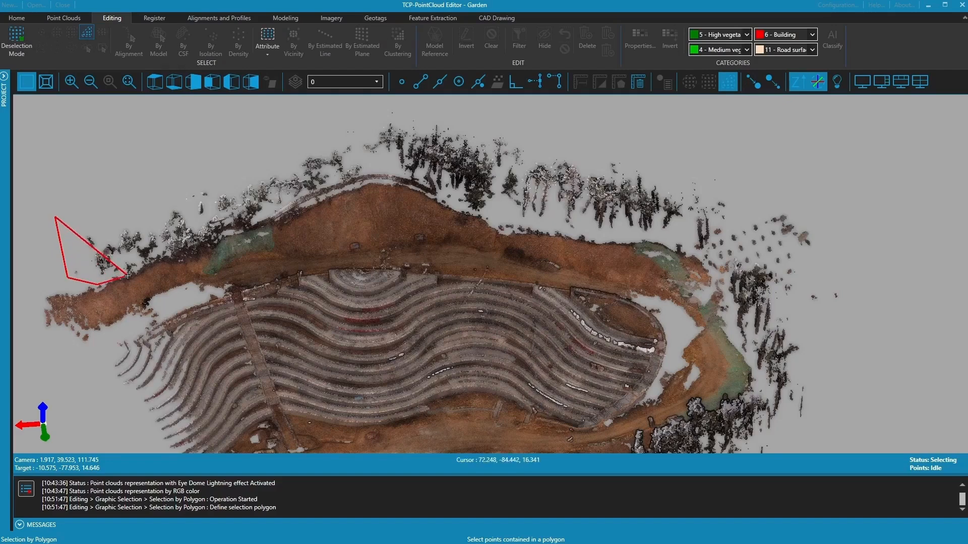
{"action": "left_click", "coordinate": [162, 259]}
{"action": "left_click", "coordinate": [209, 245]}
{"action": "left_click", "coordinate": [252, 227]}
{"action": "left_click", "coordinate": [296, 199]}
{"action": "left_click", "coordinate": [368, 173]}
{"action": "left_click", "coordinate": [417, 180]}
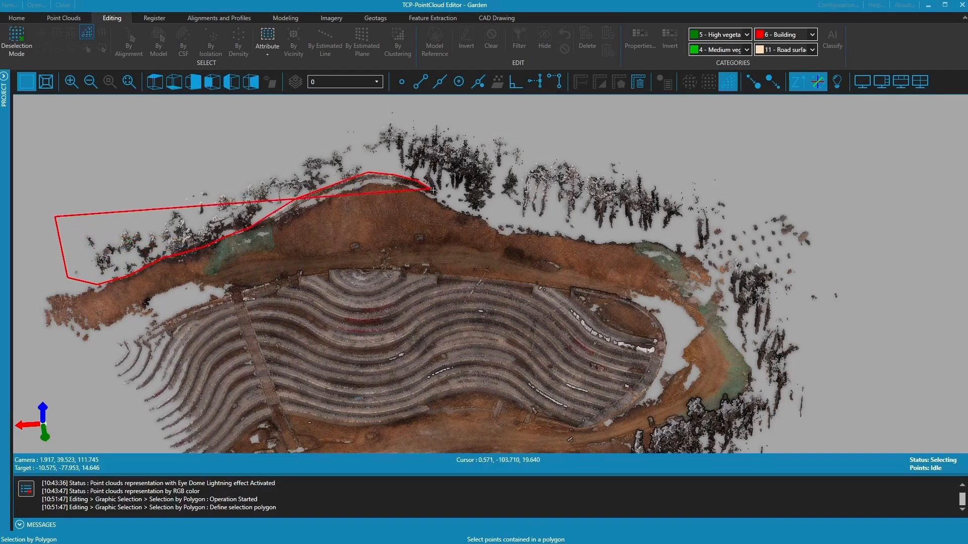
{"action": "left_click", "coordinate": [442, 197]}
{"action": "left_click", "coordinate": [503, 234]}
- Close the polygon around the eastern trees and top, selecting 773,277 vegetation points
{"action": "left_click", "coordinate": [703, 260]}
{"action": "left_click", "coordinate": [726, 306]}
{"action": "left_click", "coordinate": [789, 434]}
{"action": "left_click", "coordinate": [827, 425]}
{"action": "left_click", "coordinate": [861, 264]}
{"action": "left_click", "coordinate": [837, 184]}
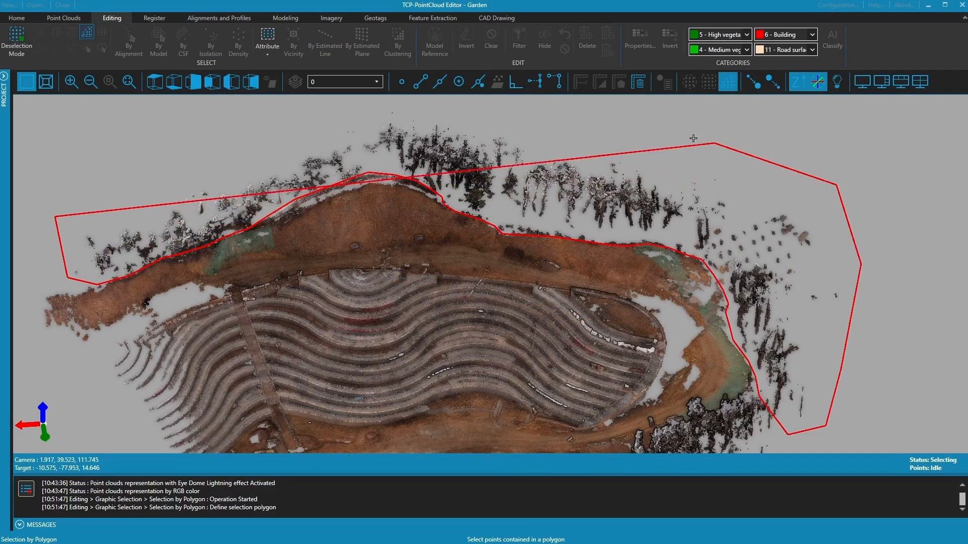
{"action": "left_click", "coordinate": [697, 139]}
{"action": "left_click", "coordinate": [375, 106]}
{"action": "right_click", "coordinate": [121, 156]}
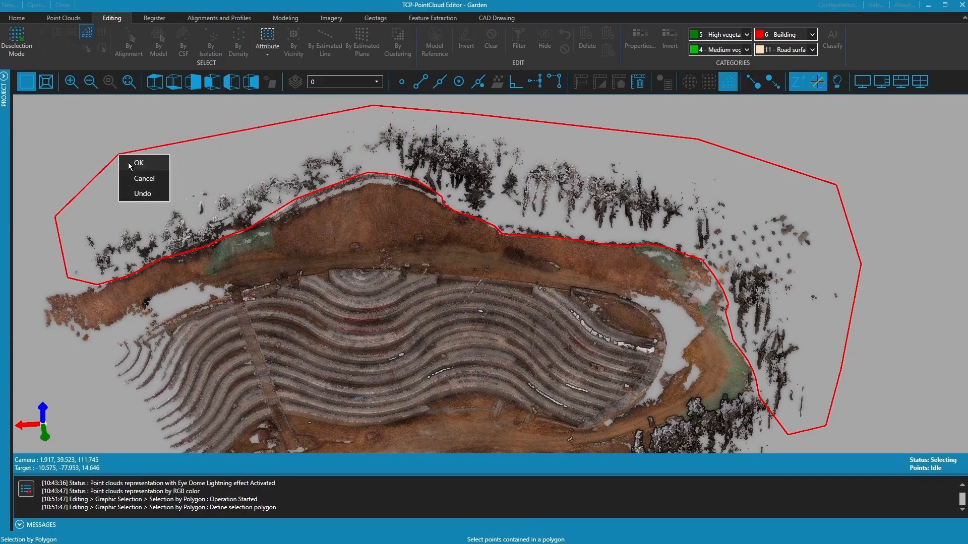
{"action": "left_click", "coordinate": [128, 162]}
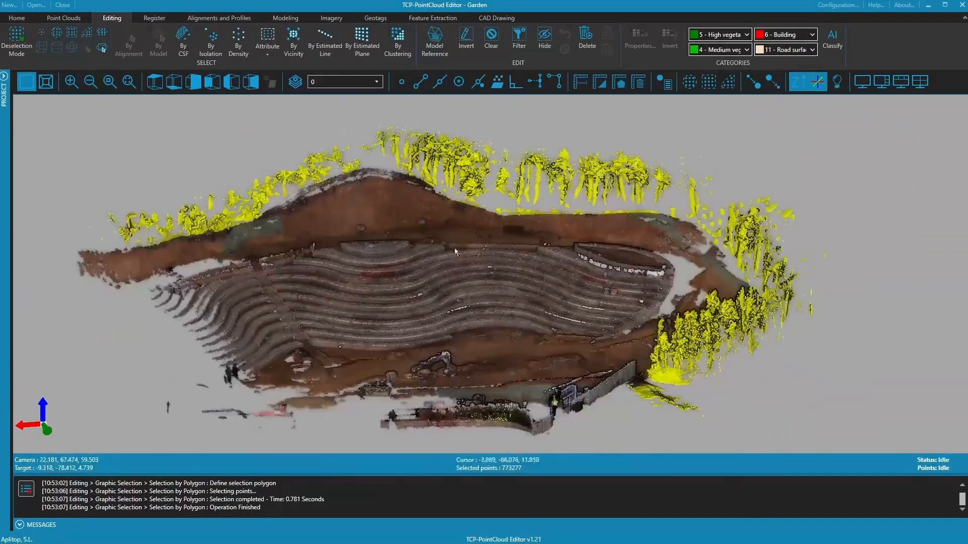
{"action": "mouse_move", "coordinate": [403, 294]}
{"action": "middle_mouse_down"}
{"action": "mouse_move", "coordinate": [623, 277]}
{"action": "mouse_move", "coordinate": [373, 288]}
{"action": "mouse_move", "coordinate": [389, 289]}
{"action": "middle_mouse_up"}
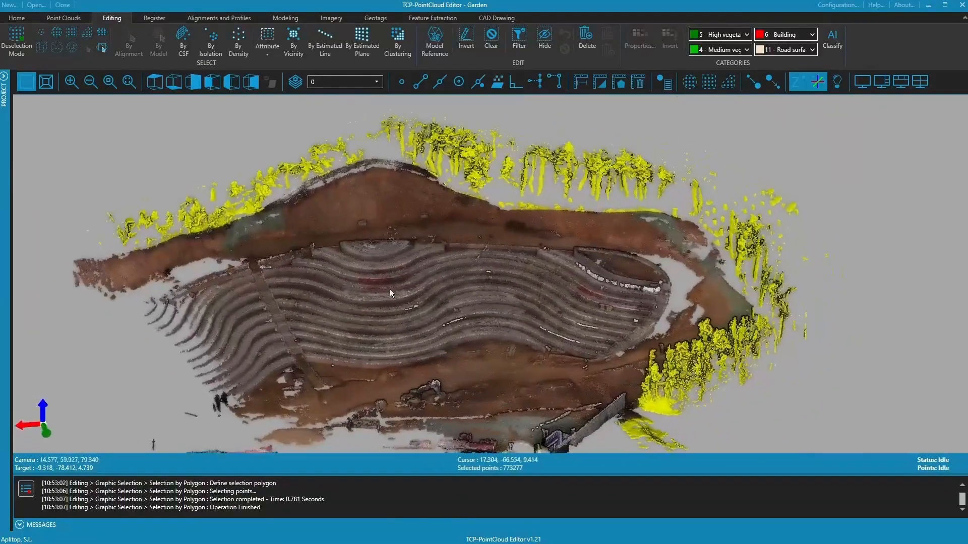
- Classify the selected points as 5 - High vegetation
{"action": "left_click", "coordinate": [746, 34]}
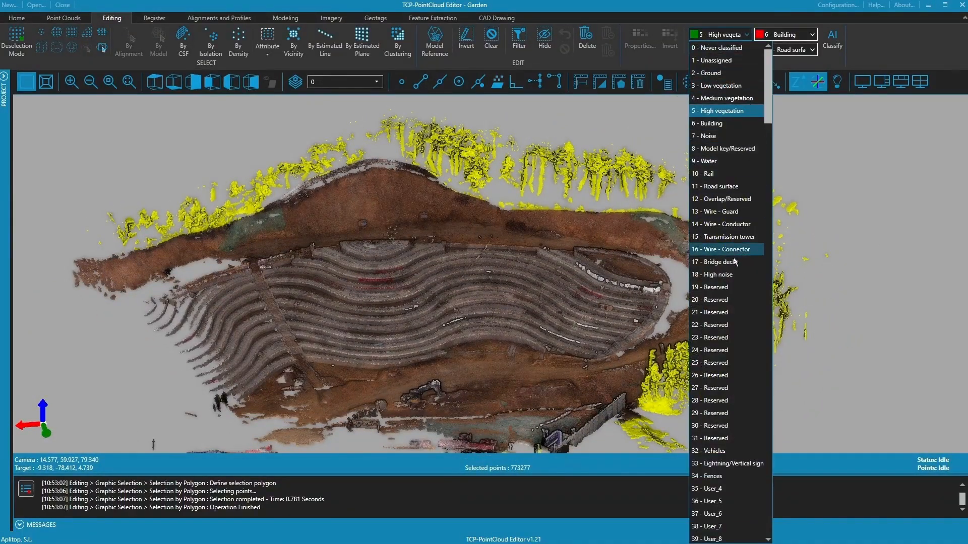
{"action": "left_click", "coordinate": [713, 111]}
{"action": "left_click", "coordinate": [725, 37]}
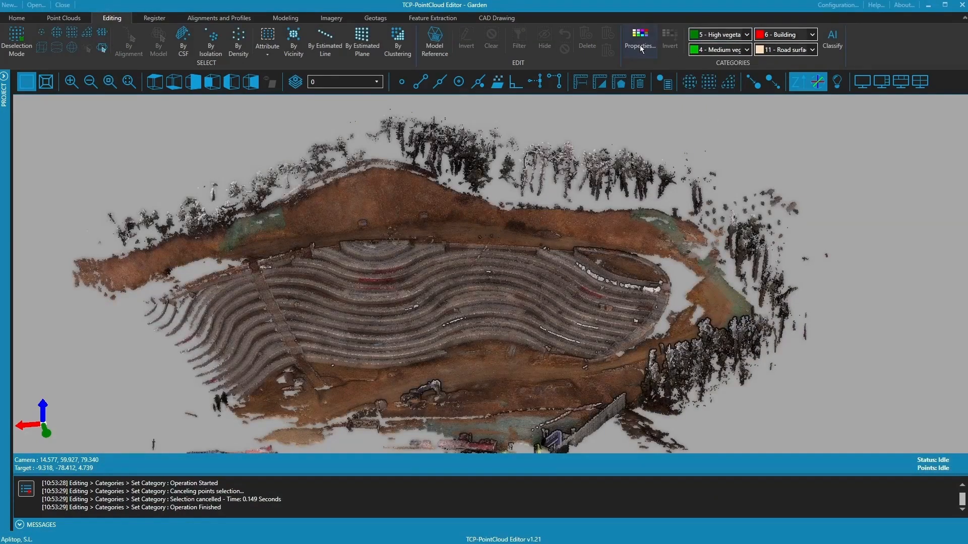
- Hide the High vegetation category, inspect the bare terraces, and switch to top view
{"action": "left_click", "coordinate": [641, 48]}
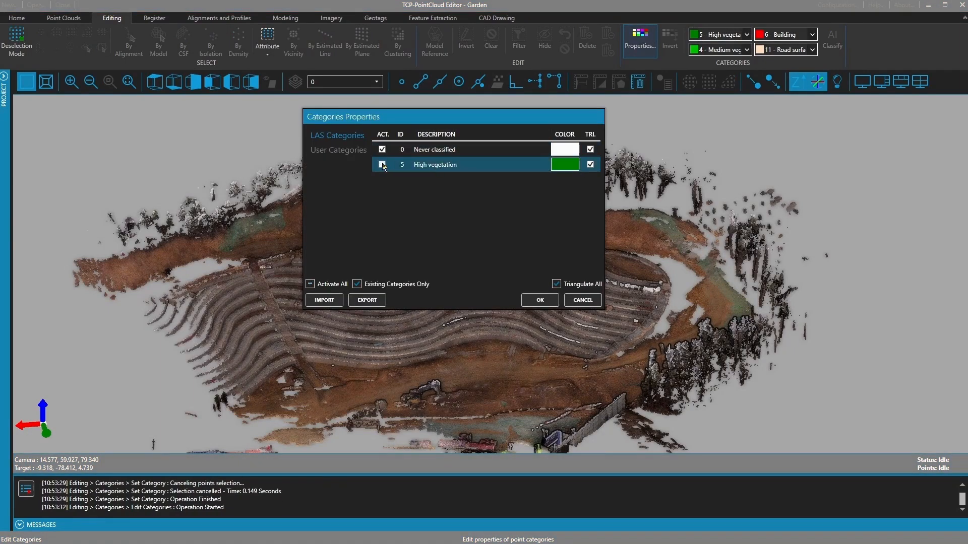
{"action": "left_click", "coordinate": [538, 299]}
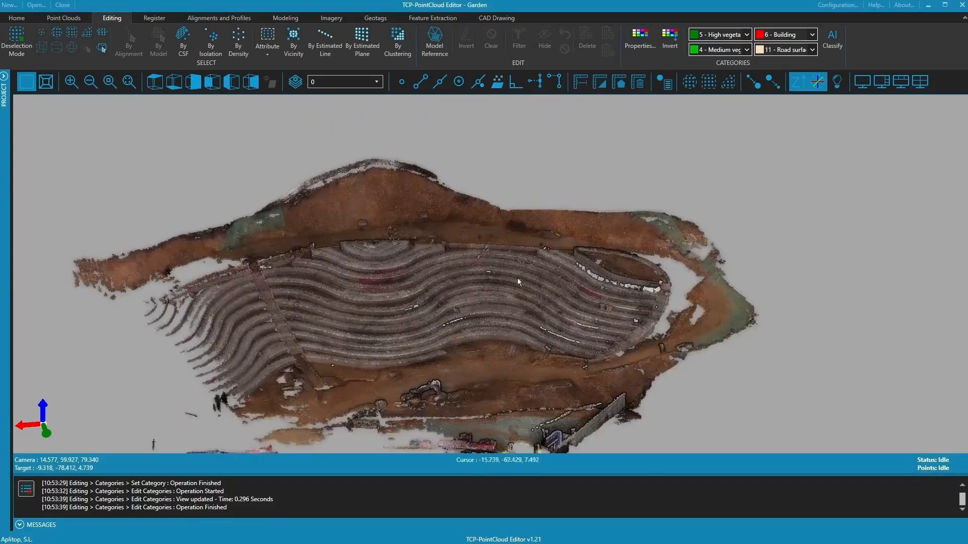
{"action": "middle_click_drag", "start_coordinate": [517, 279], "coordinate": [526, 254]}
{"action": "scroll", "coordinate": [492, 274], "scroll_direction": "up", "scroll_amount": 4}
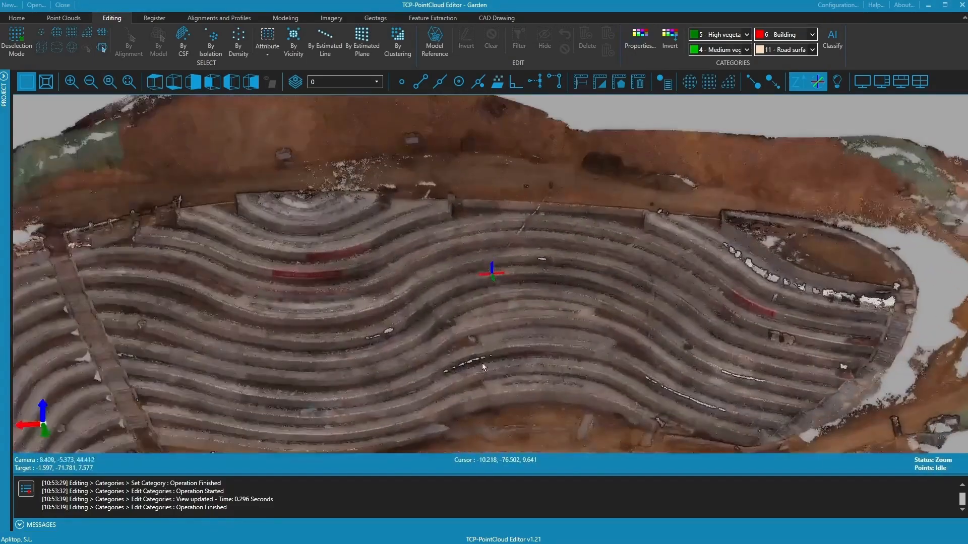
{"action": "scroll", "coordinate": [485, 342], "scroll_direction": "up", "scroll_amount": 3}
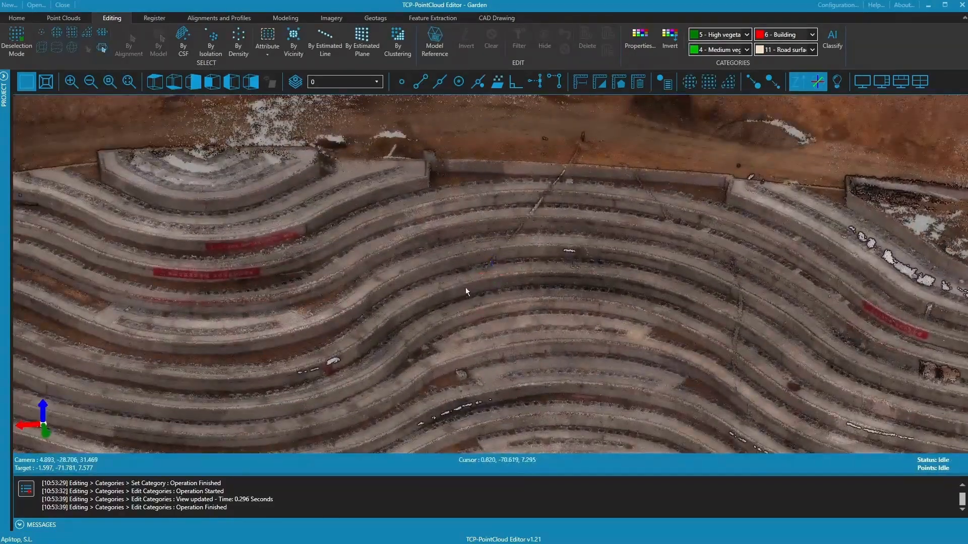
{"action": "middle_click_drag", "start_coordinate": [535, 213], "coordinate": [324, 264]}
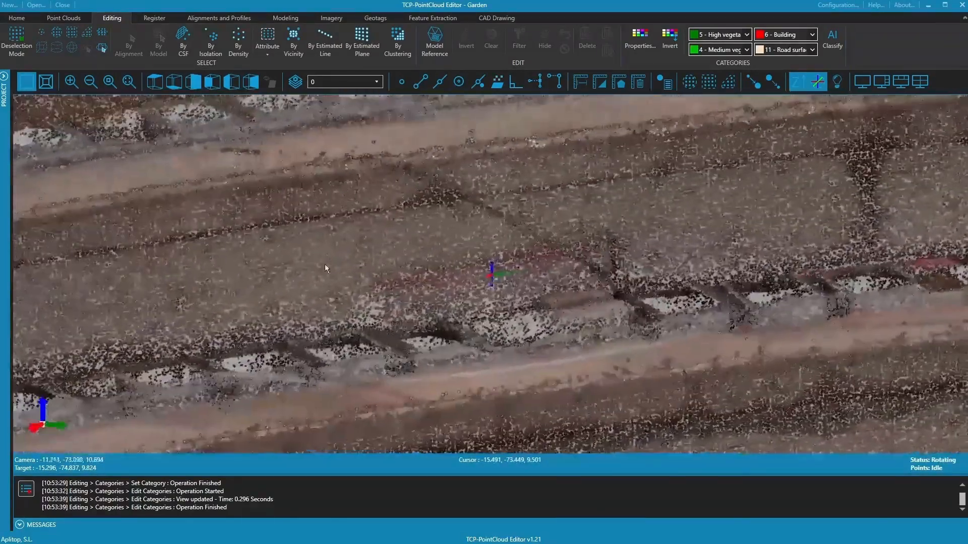
{"action": "left_click", "coordinate": [155, 82]}
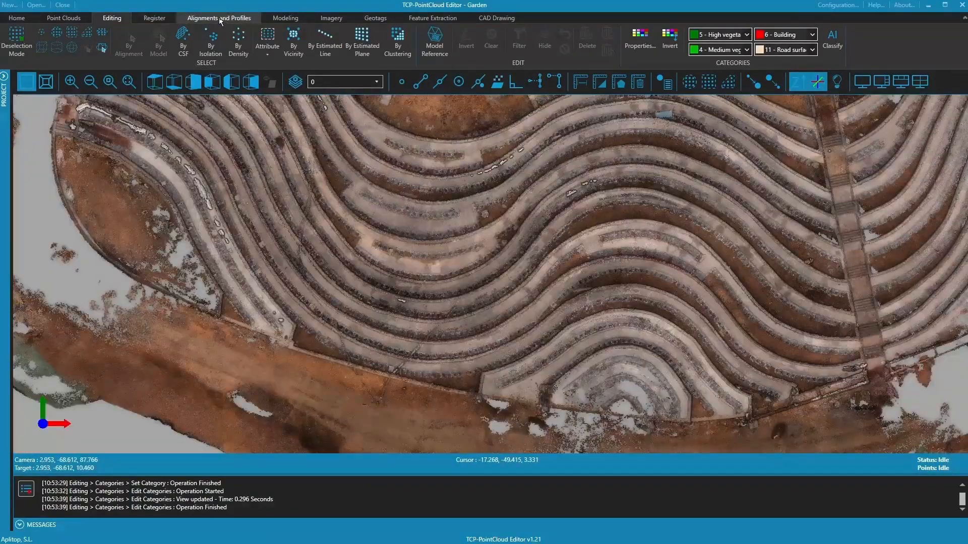
- Draw a two-point Quick Profile across the terraces, showing the stepped section at 0.150 bandwidth
{"action": "left_click", "coordinate": [219, 18]}
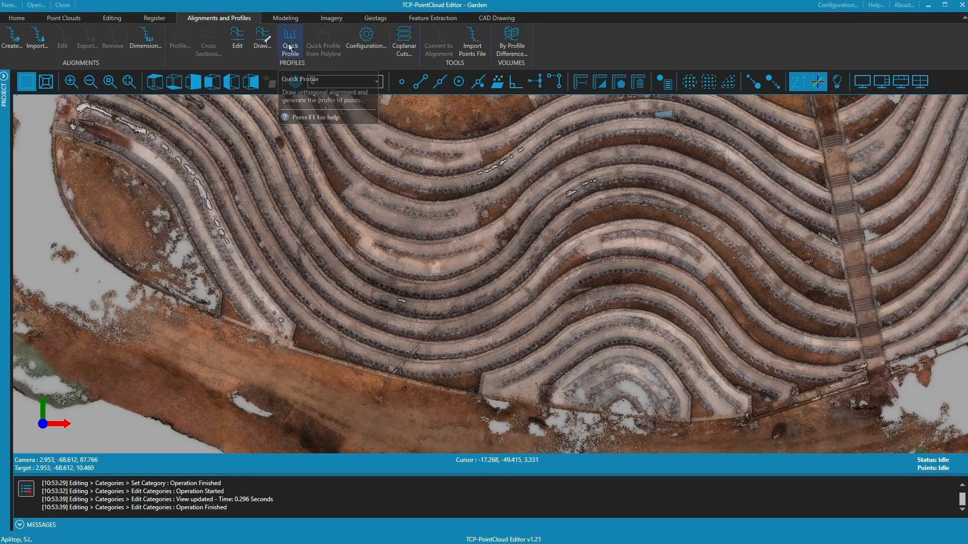
{"action": "left_click", "coordinate": [289, 47]}
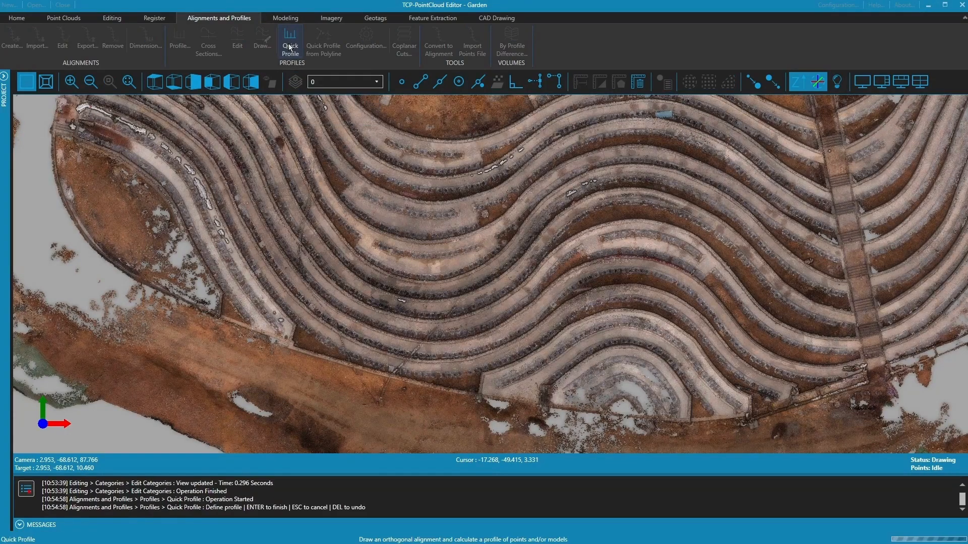
{"action": "left_click", "coordinate": [466, 294]}
{"action": "left_click", "coordinate": [377, 405]}
{"action": "right_click", "coordinate": [371, 181]}
{"action": "left_click", "coordinate": [382, 190]}
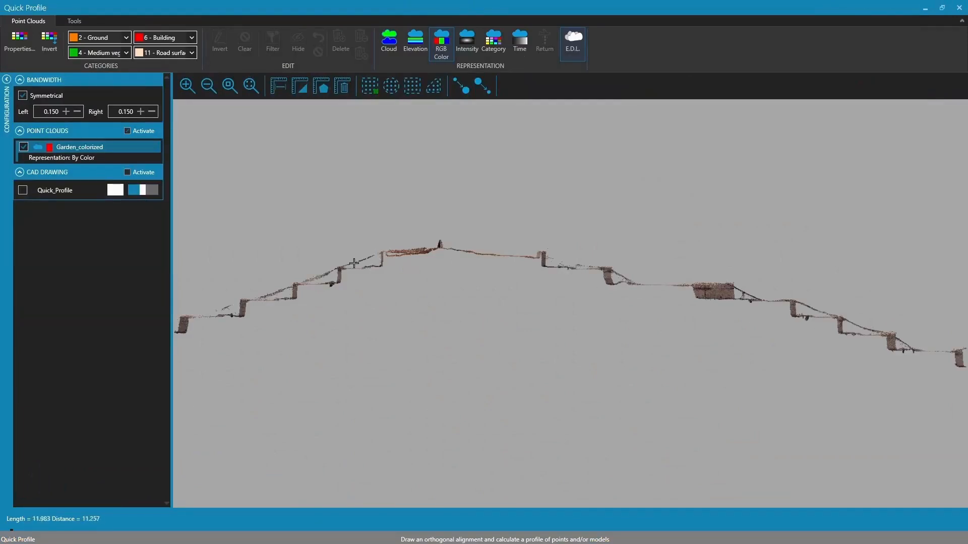
- Narrow the profile bandwidth to 0.100 per side and bring the profile wall into view
{"action": "left_click", "coordinate": [77, 112]}
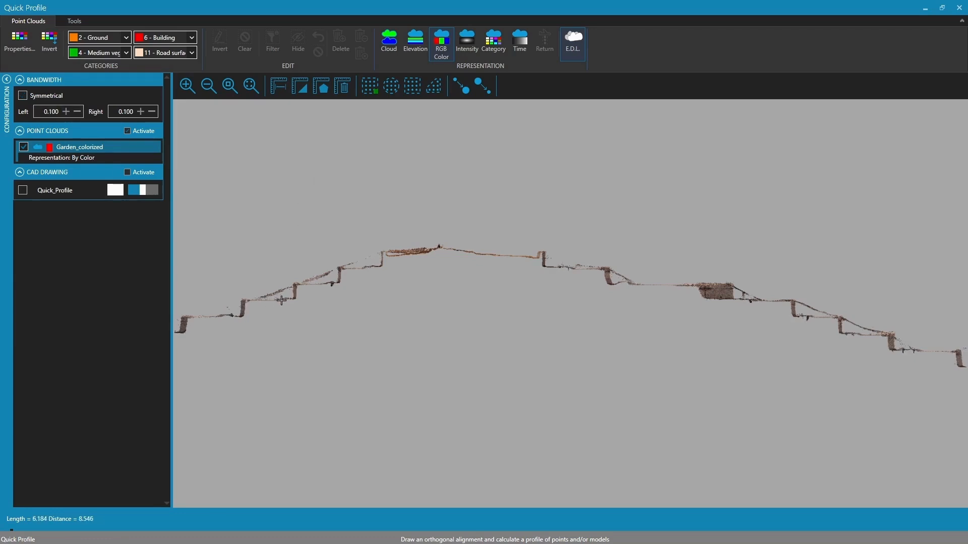
{"action": "left_click", "coordinate": [925, 11]}
{"action": "middle_click_drag", "start_coordinate": [512, 342], "coordinate": [470, 295]}
{"action": "scroll", "coordinate": [471, 294], "scroll_direction": "up", "scroll_amount": 1}
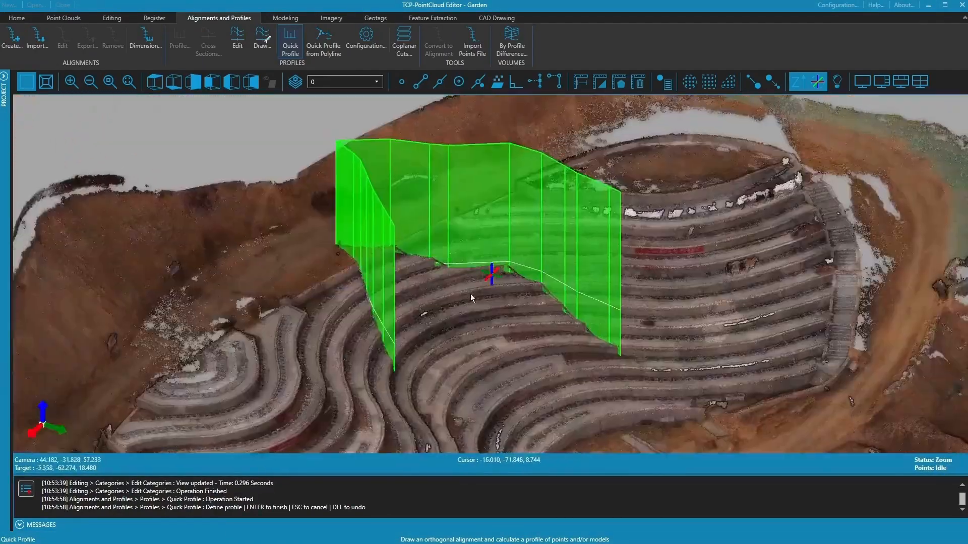
{"action": "scroll", "coordinate": [474, 308], "scroll_direction": "up", "scroll_amount": 3}
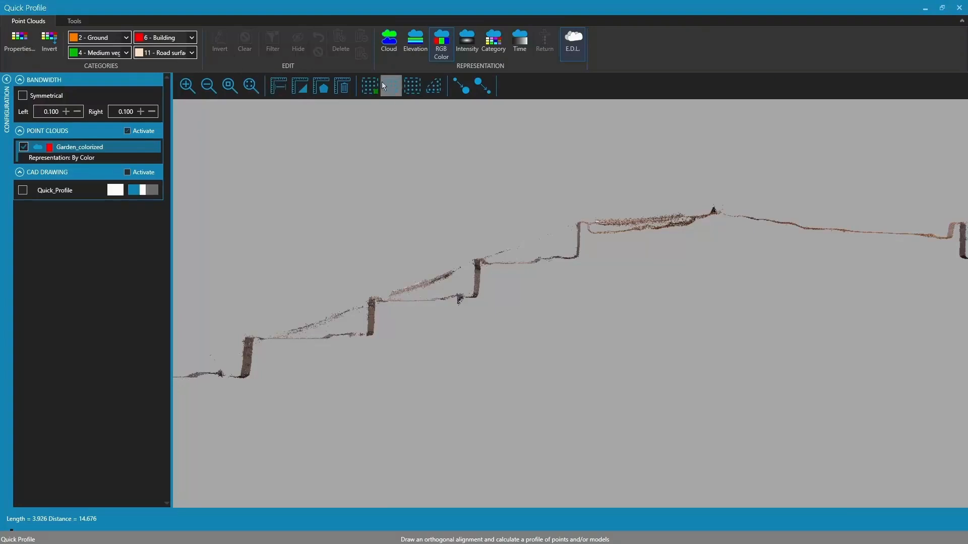
- Polygon-select the sloped section points and class them as 14 - Wire - Conductor
{"action": "left_click", "coordinate": [436, 90]}
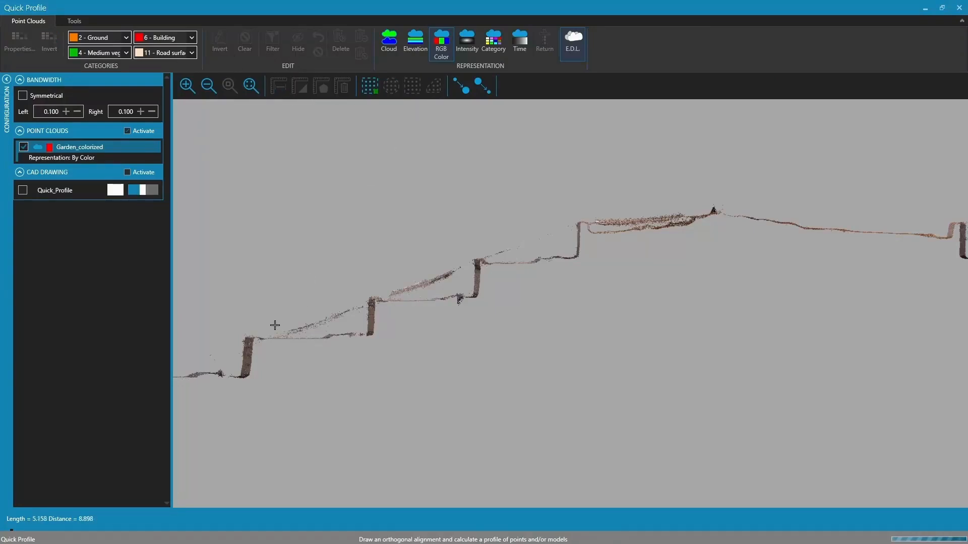
{"action": "left_click", "coordinate": [266, 325]}
{"action": "left_click", "coordinate": [268, 337]}
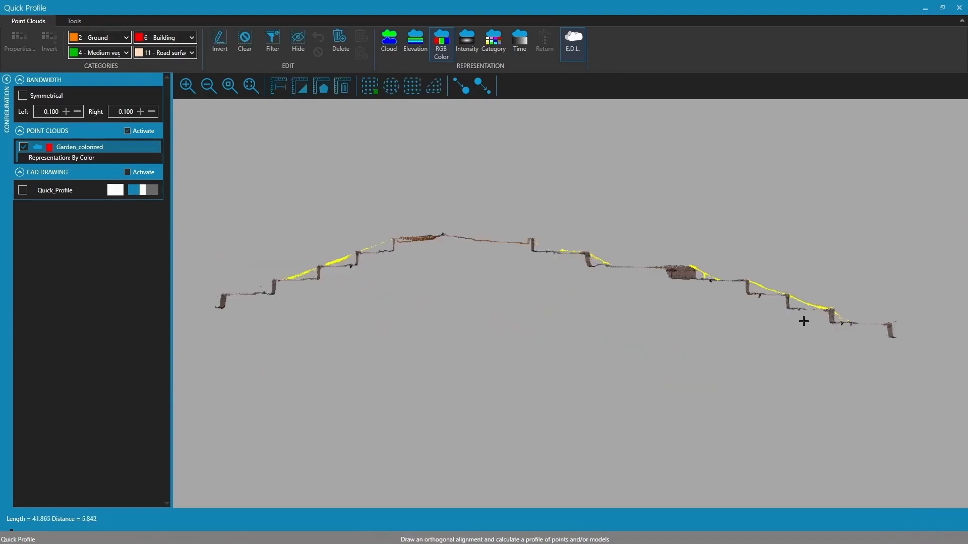
{"action": "left_click", "coordinate": [192, 52]}
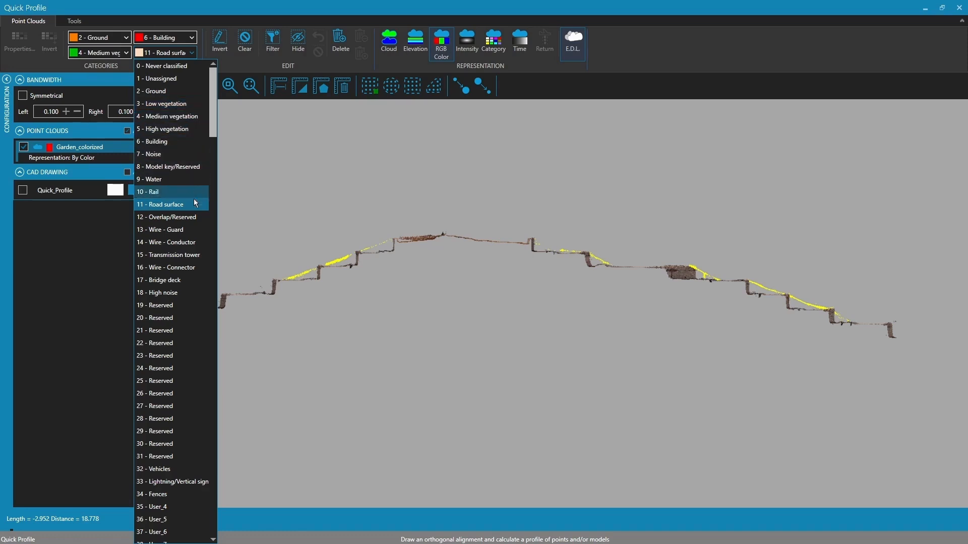
{"action": "left_click", "coordinate": [173, 242]}
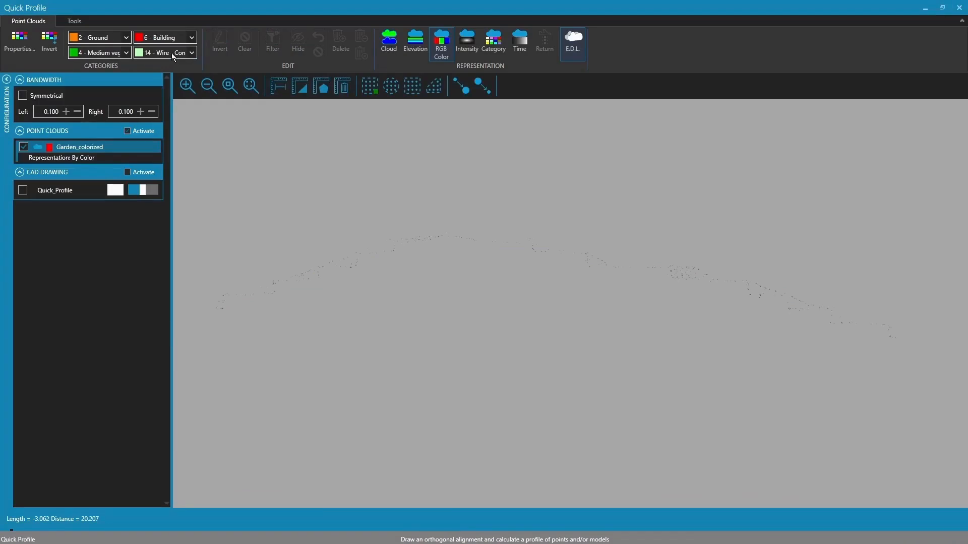
- Colour the profile points by category and shrink the profile window
{"action": "left_click", "coordinate": [490, 50]}
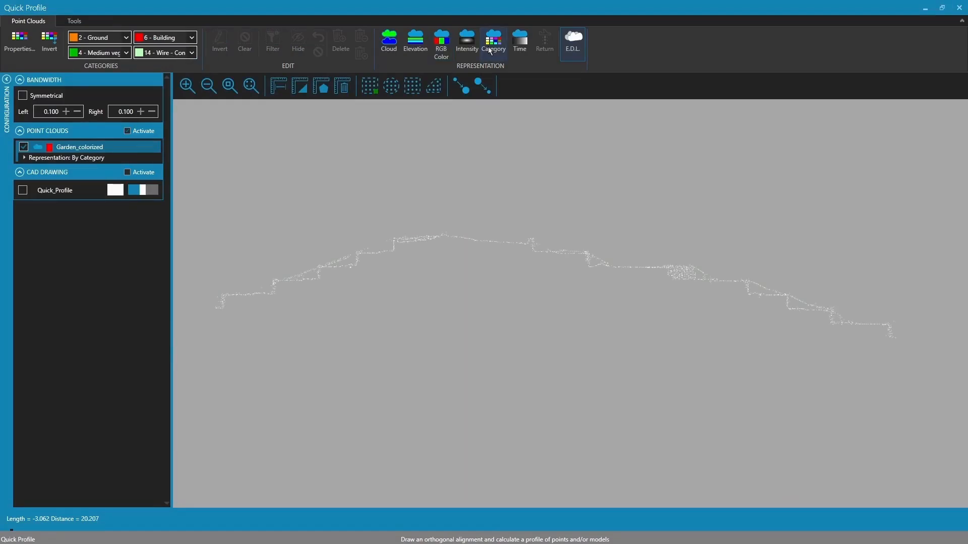
{"action": "scroll", "coordinate": [368, 233], "scroll_direction": "up", "scroll_amount": 2}
{"action": "scroll", "coordinate": [545, 233], "scroll_direction": "up", "scroll_amount": 3}
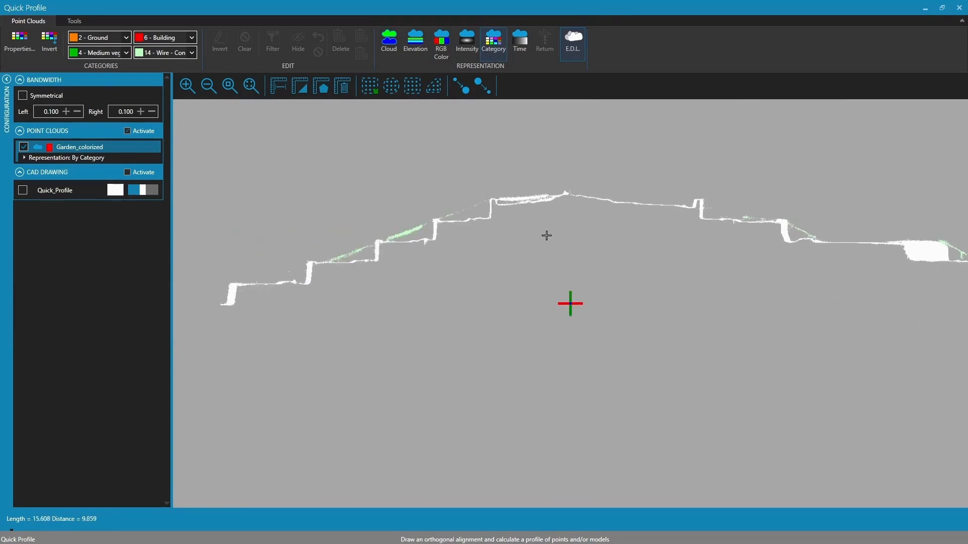
{"action": "scroll", "coordinate": [572, 255], "scroll_direction": "up", "scroll_amount": 1}
{"action": "scroll", "coordinate": [557, 256], "scroll_direction": "up", "scroll_amount": 1}
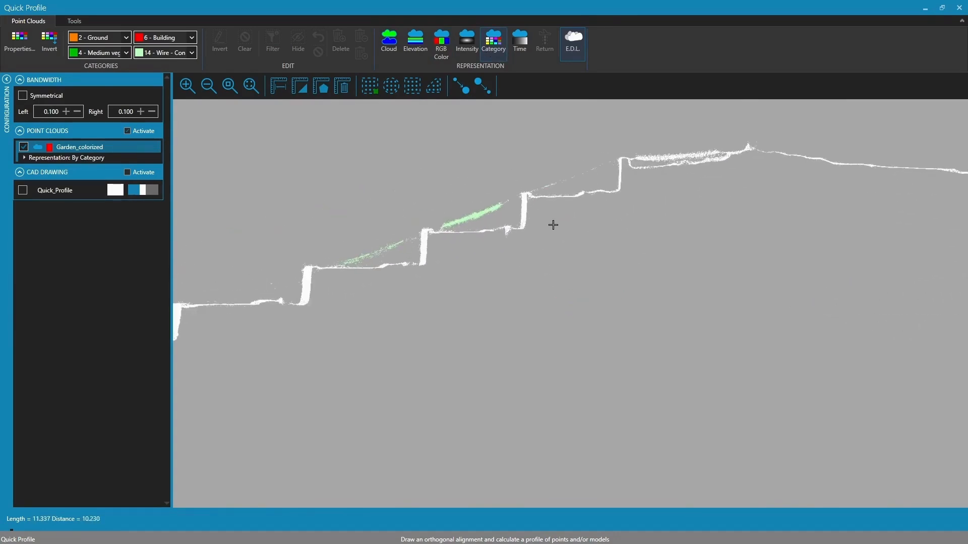
{"action": "double_click", "coordinate": [704, 7]}
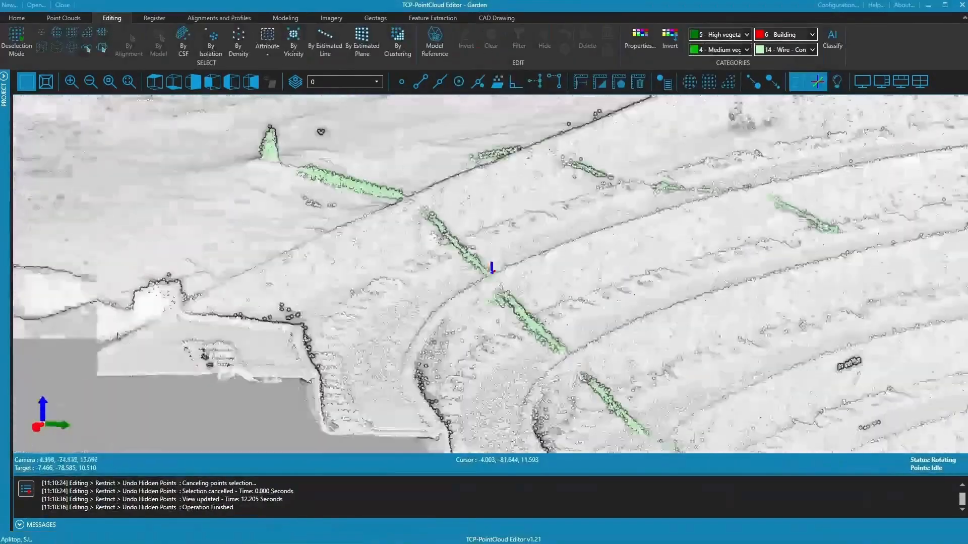
- Orbit along a terrace edge and start Selection by Estimated Line
{"action": "middle_click_drag", "start_coordinate": [117, 336], "coordinate": [71, 349]}
{"action": "scroll", "coordinate": [523, 324], "scroll_direction": "down", "scroll_amount": 5}
{"action": "scroll", "coordinate": [523, 325], "scroll_direction": "down", "scroll_amount": 6}
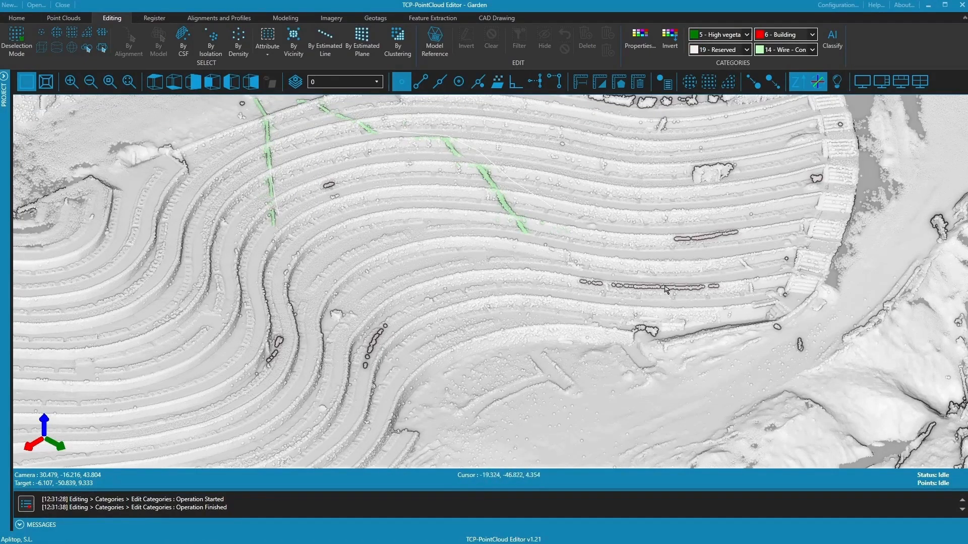
{"action": "middle_click_drag", "start_coordinate": [624, 286], "coordinate": [624, 286]}
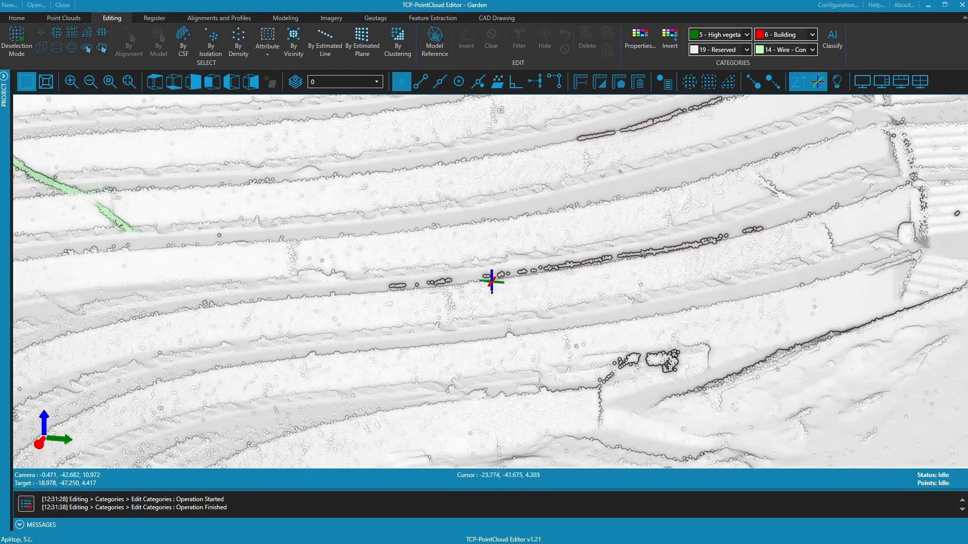
{"action": "left_click", "coordinate": [325, 45]}
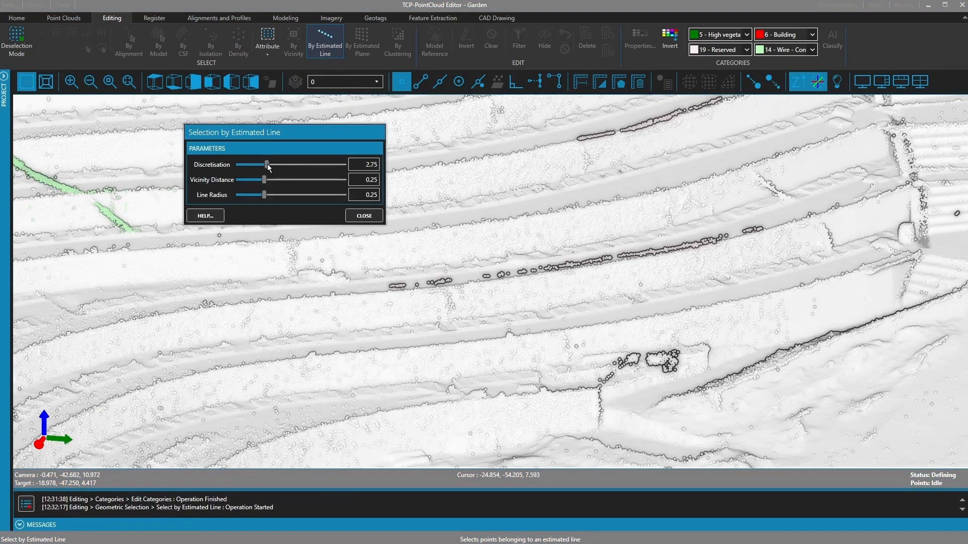
- Select the points along both terrace edge lines with discretisation lowered to 3.13
{"action": "left_click_drag", "start_coordinate": [277, 166], "coordinate": [264, 180]}
{"action": "left_click", "coordinate": [406, 84]}
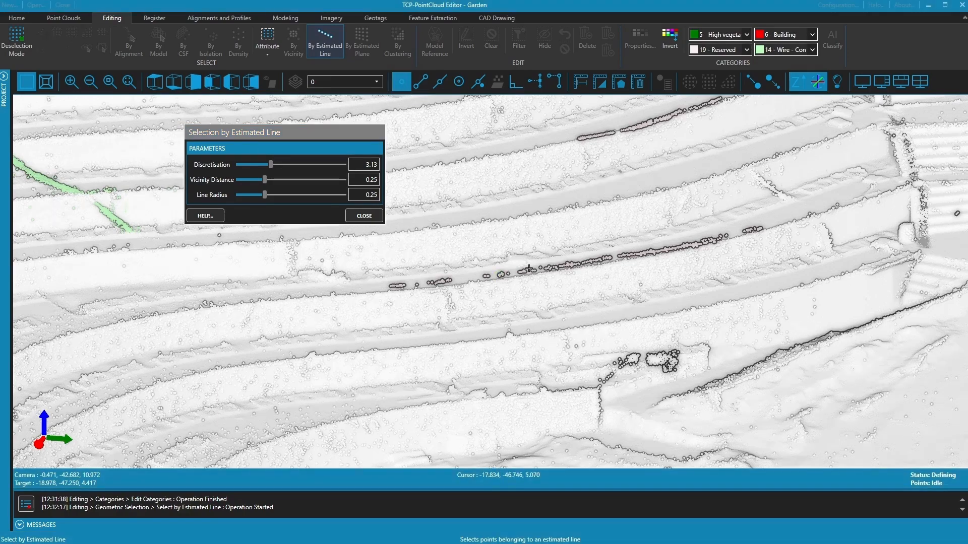
{"action": "left_click", "coordinate": [569, 264]}
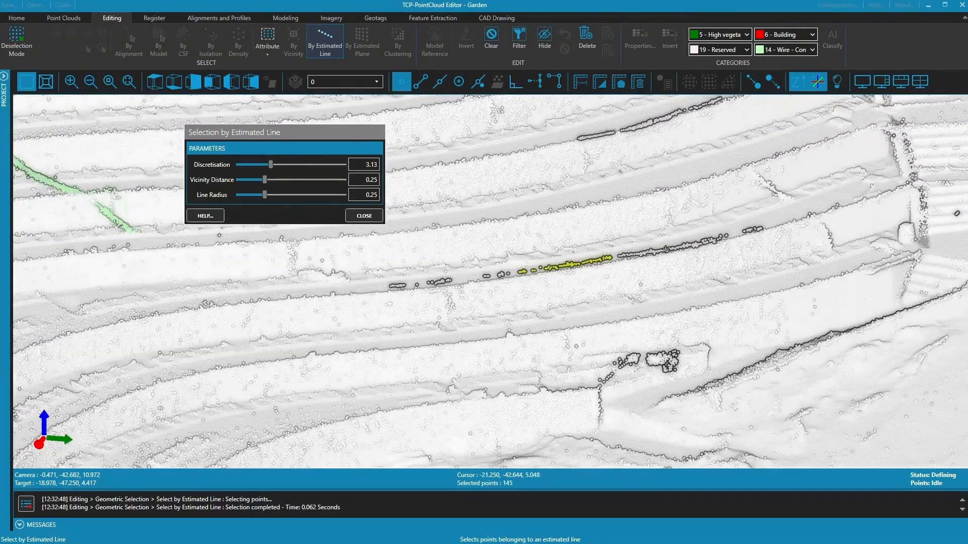
{"action": "left_click", "coordinate": [666, 251]}
{"action": "left_click", "coordinate": [642, 125]}
{"action": "left_click", "coordinate": [606, 134]}
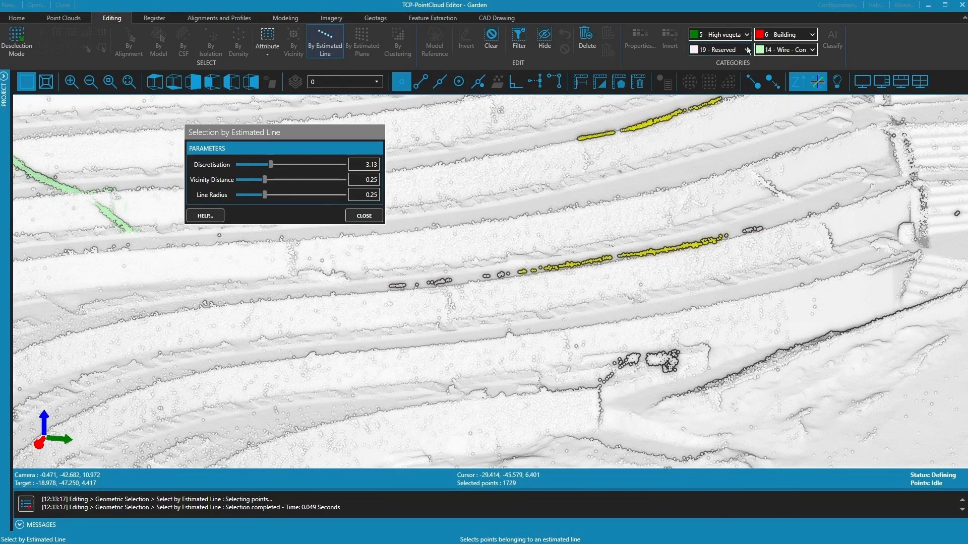
- Classify the selected edge points as 20 - Reserved
{"action": "left_click", "coordinate": [747, 50]}
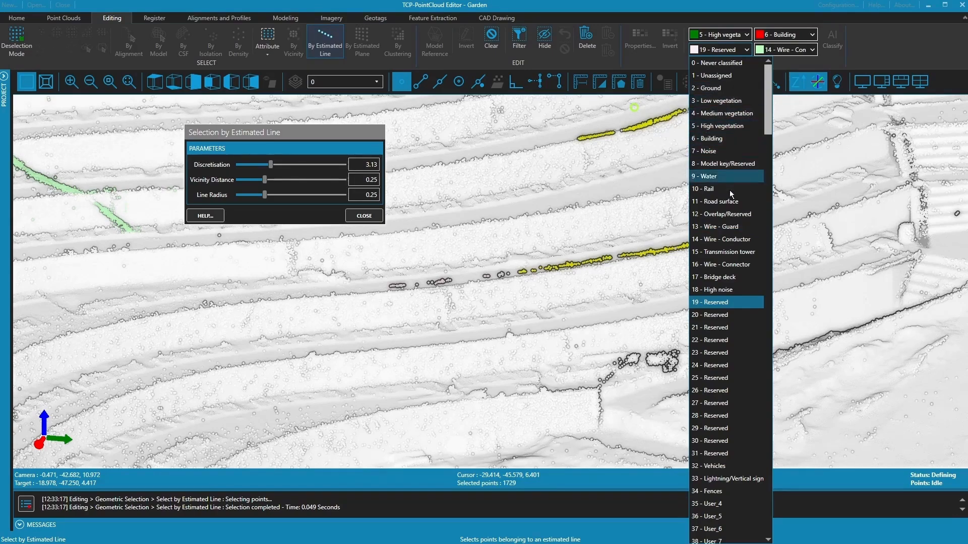
{"action": "left_click", "coordinate": [730, 314]}
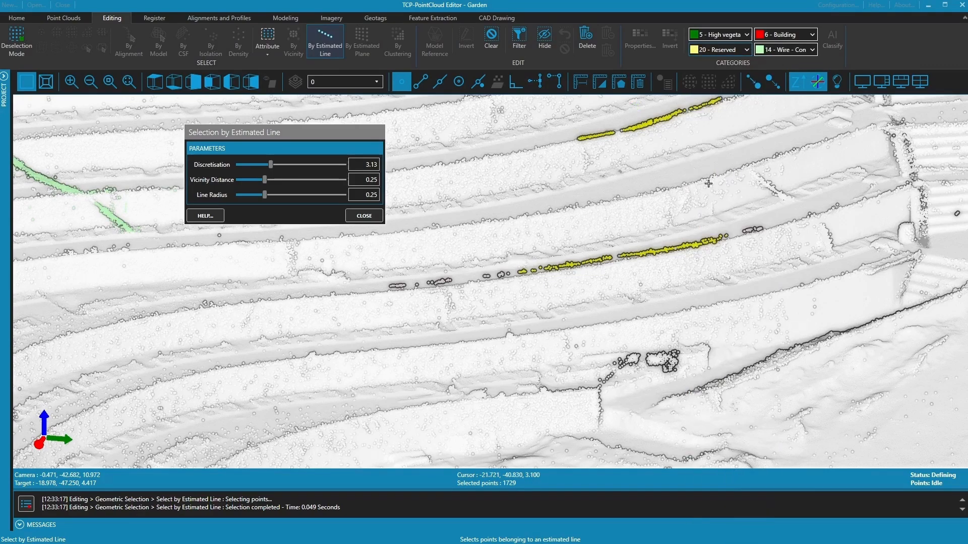
{"action": "left_click", "coordinate": [718, 50]}
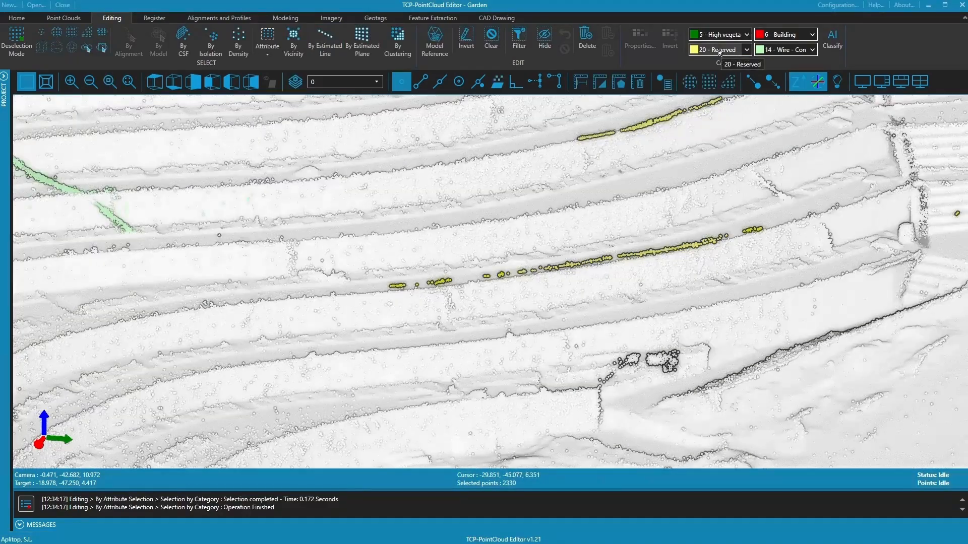
{"action": "left_click", "coordinate": [719, 51]}
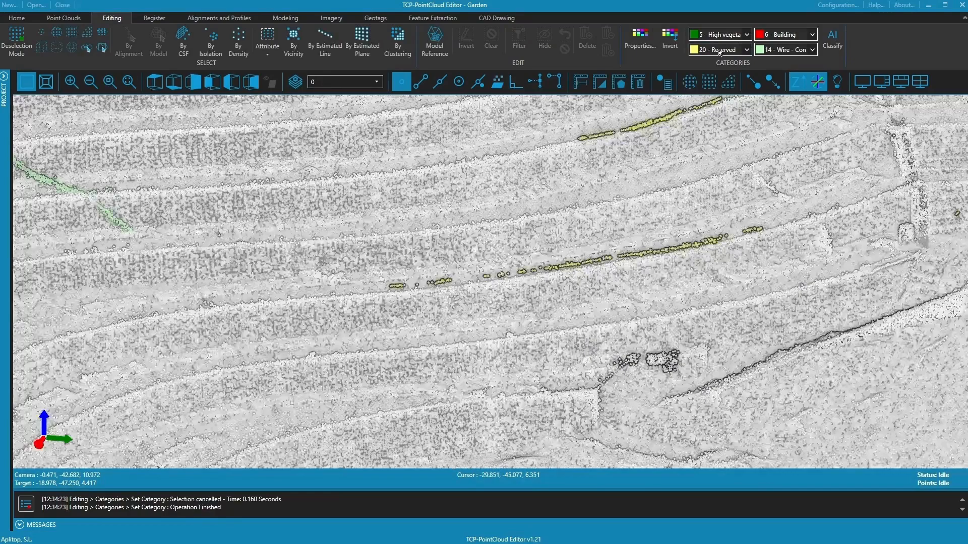
{"action": "scroll", "coordinate": [517, 282], "scroll_direction": "up", "scroll_amount": 2}
{"action": "scroll", "coordinate": [477, 222], "scroll_direction": "down", "scroll_amount": 5}
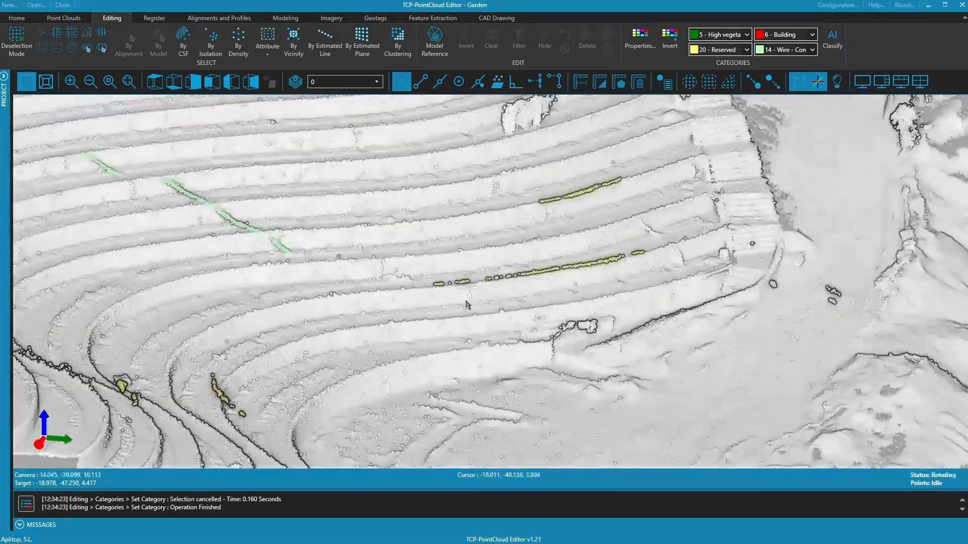
{"action": "mouse_move", "coordinate": [467, 304]}
{"action": "left_mouse_down"}
{"action": "mouse_move", "coordinate": [491, 359]}
{"action": "mouse_move", "coordinate": [298, 345]}
{"action": "left_mouse_up"}
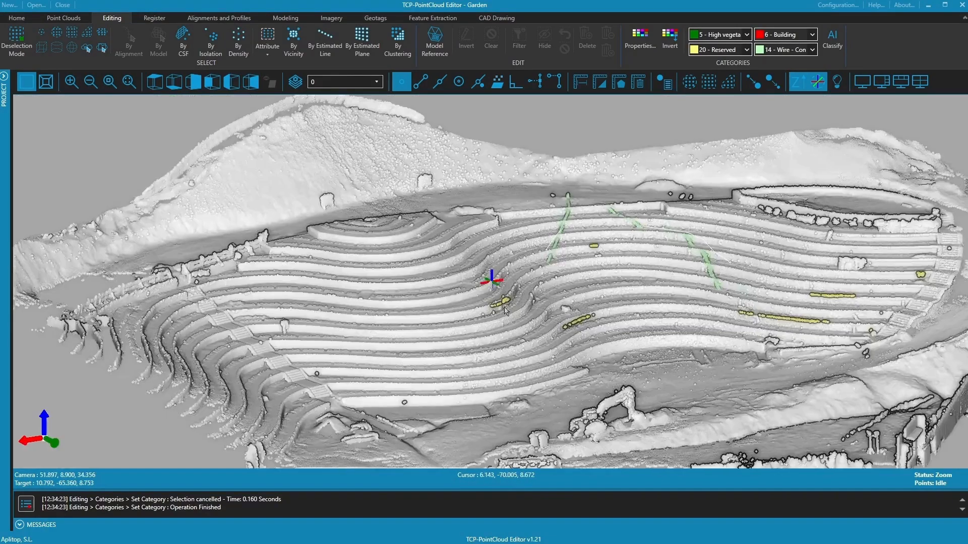
{"action": "scroll", "coordinate": [478, 318], "scroll_direction": "up", "scroll_amount": 8}
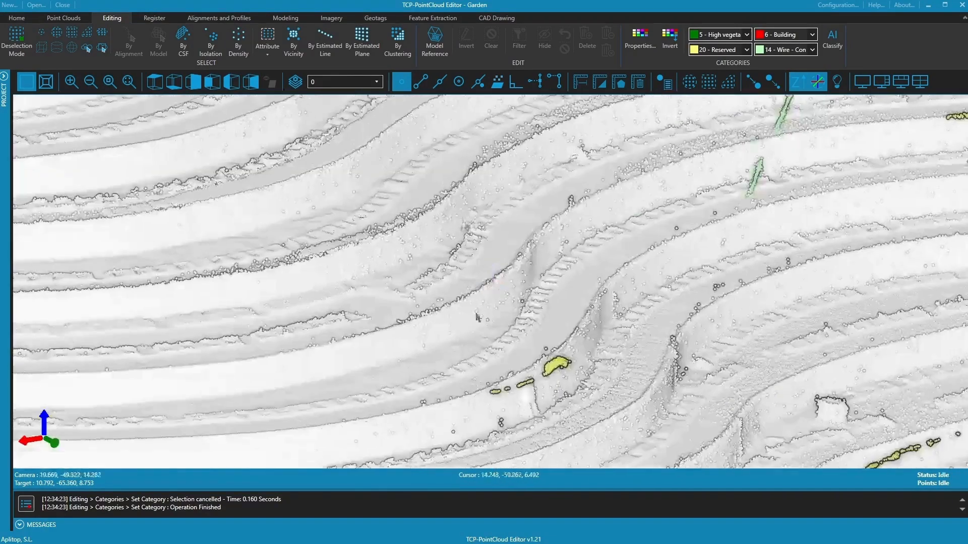
{"action": "mouse_move", "coordinate": [477, 318]}
{"action": "left_mouse_down"}
{"action": "mouse_move", "coordinate": [469, 328]}
{"action": "mouse_move", "coordinate": [554, 302]}
{"action": "mouse_move", "coordinate": [557, 263]}
{"action": "left_mouse_up"}
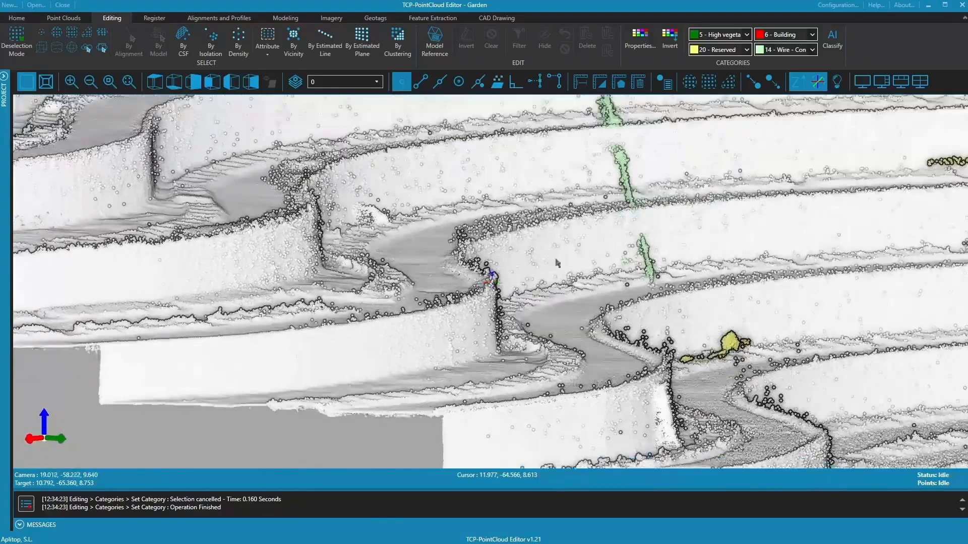
{"action": "left_click_drag", "start_coordinate": [353, 272], "coordinate": [309, 329]}
- Run a selection of isolated stray points across the cloud
{"action": "left_click", "coordinate": [212, 48]}
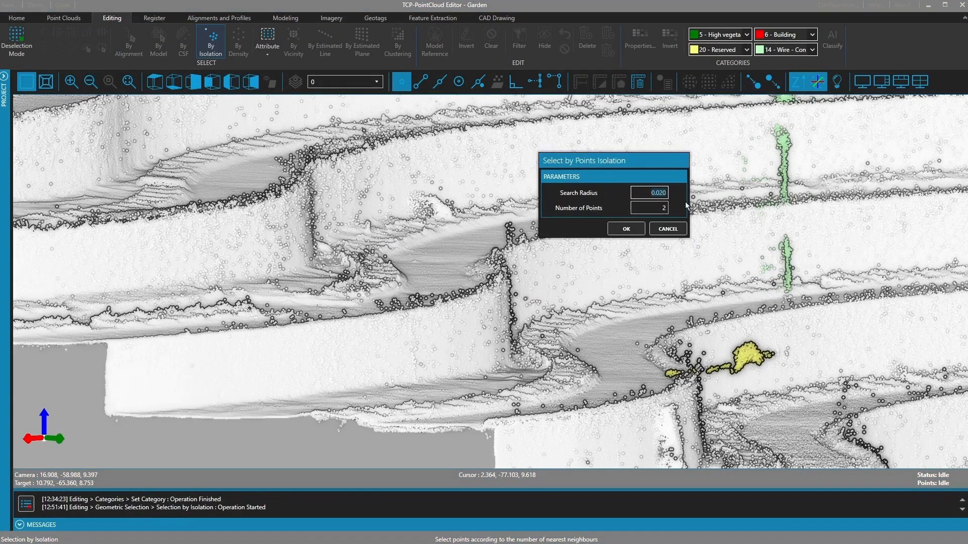
{"action": "left_click", "coordinate": [665, 208]}
{"action": "left_click_drag", "start_coordinate": [655, 164], "coordinate": [427, 153]}
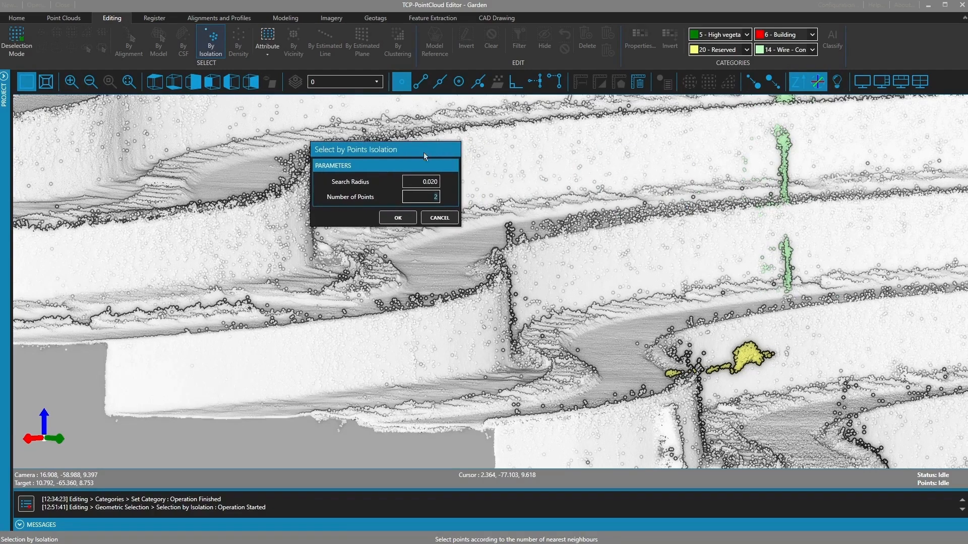
{"action": "left_click", "coordinate": [399, 218]}
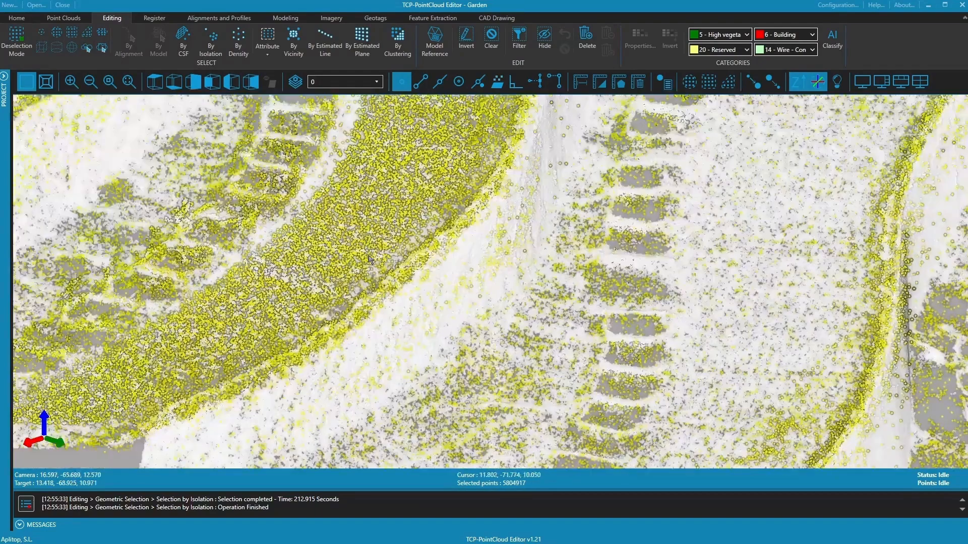
- Classify the selected isolated points as 7 - Noise
{"action": "middle_click_drag", "start_coordinate": [437, 267], "coordinate": [473, 237]}
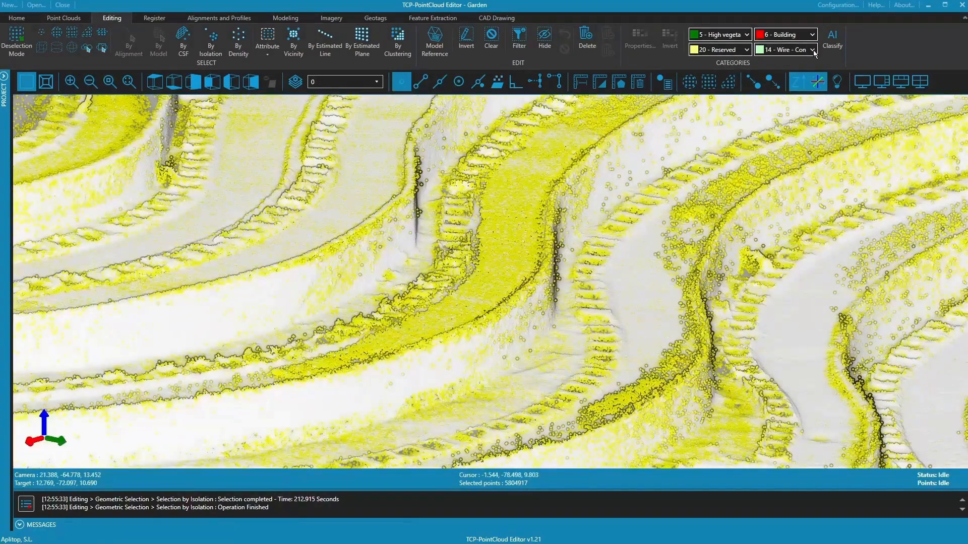
{"action": "left_click", "coordinate": [811, 34]}
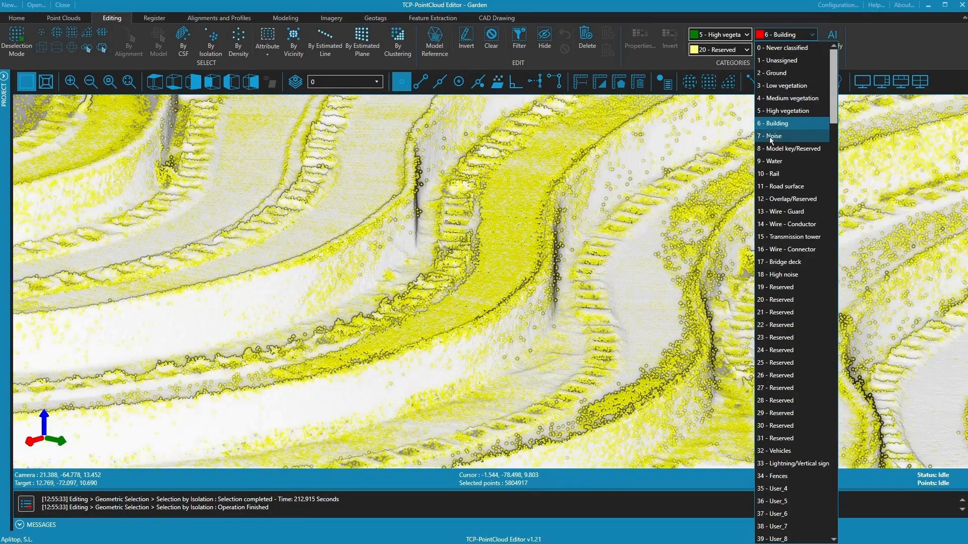
{"action": "left_click", "coordinate": [786, 136]}
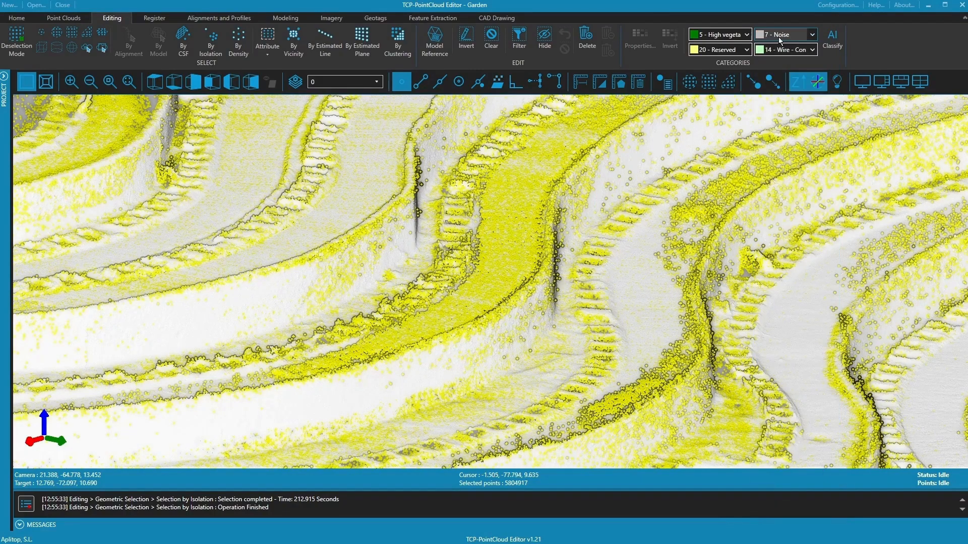
{"action": "left_click", "coordinate": [779, 36]}
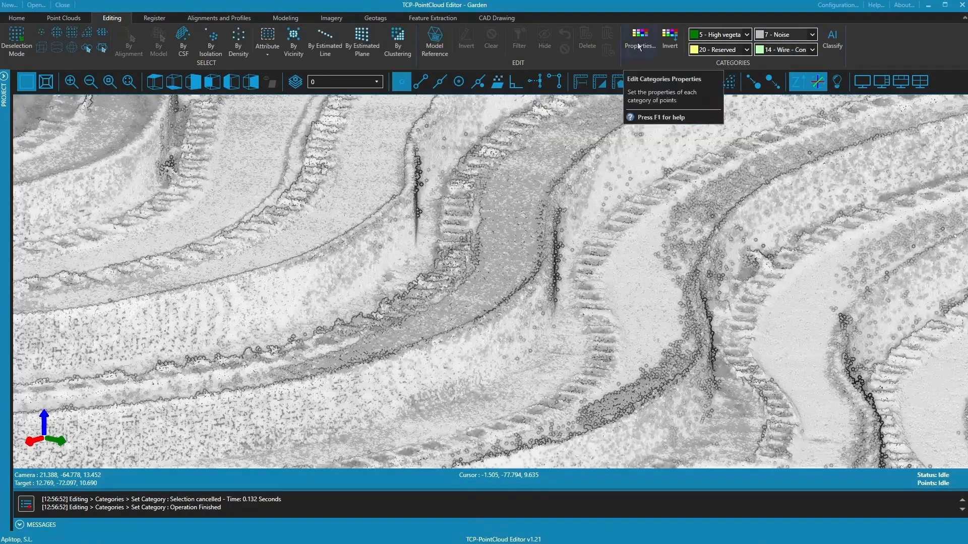
{"action": "left_click", "coordinate": [638, 46]}
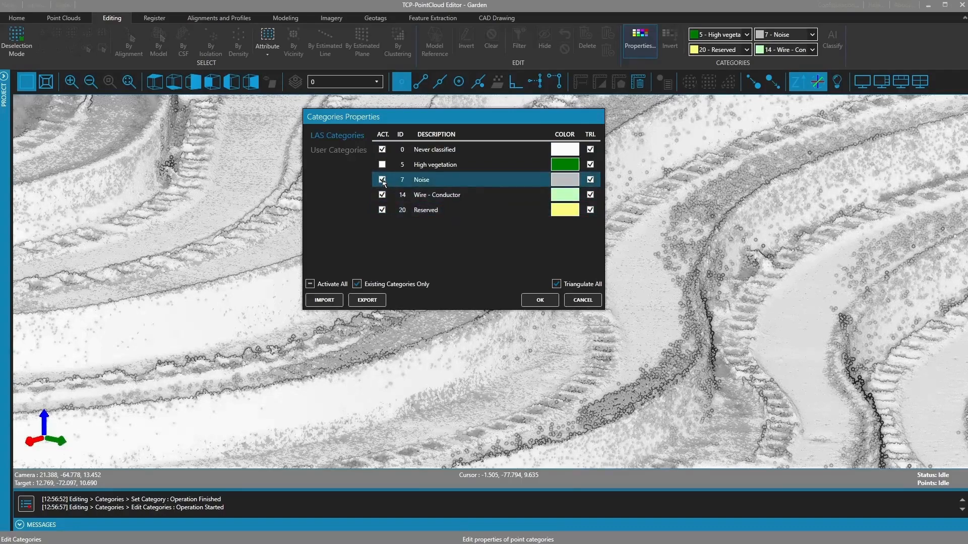
- Hide the Noise, Wire - Conductor and Reserved categories
{"action": "left_click", "coordinate": [382, 180]}
{"action": "left_click", "coordinate": [382, 195]}
{"action": "left_click", "coordinate": [383, 211]}
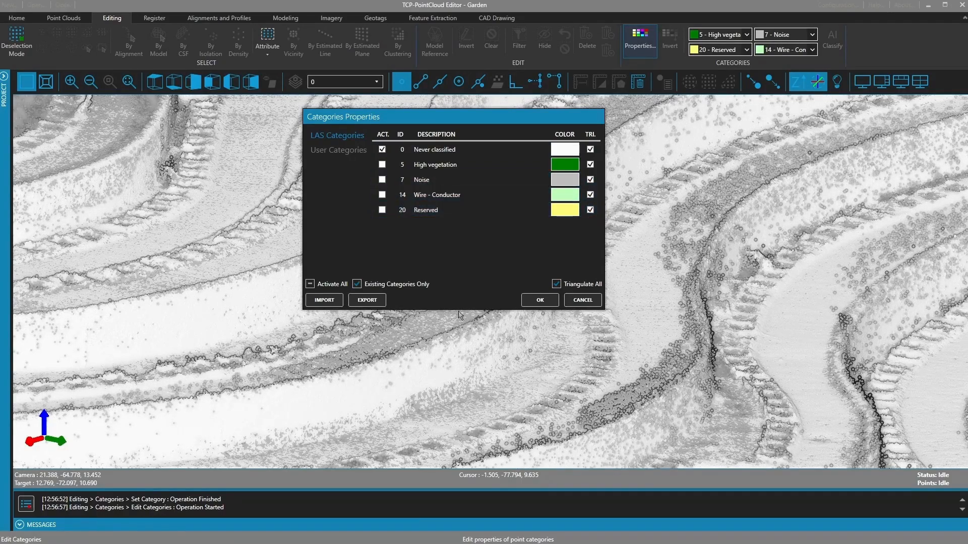
{"action": "left_click", "coordinate": [541, 300]}
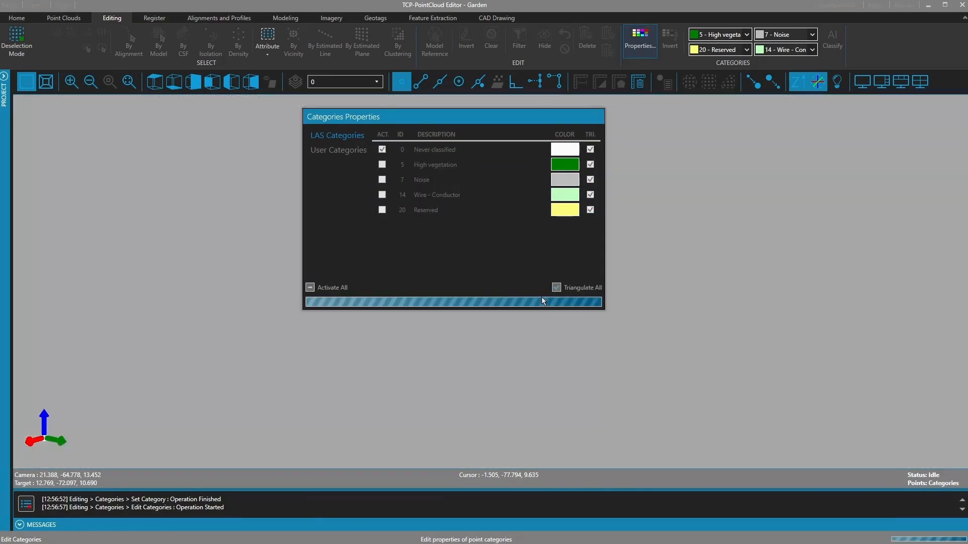
{"action": "scroll", "coordinate": [480, 375], "scroll_direction": "up", "scroll_amount": 3}
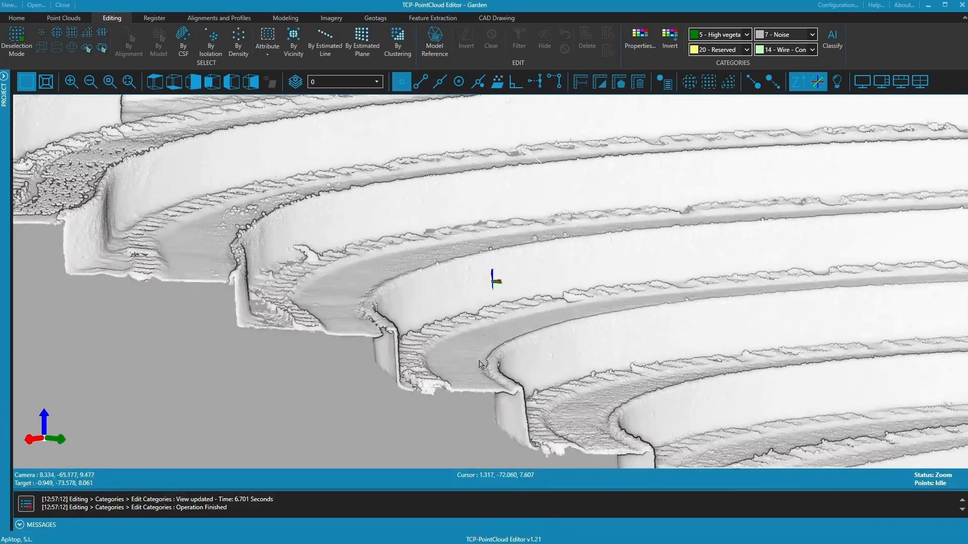
{"action": "scroll", "coordinate": [479, 376], "scroll_direction": "up", "scroll_amount": 3}
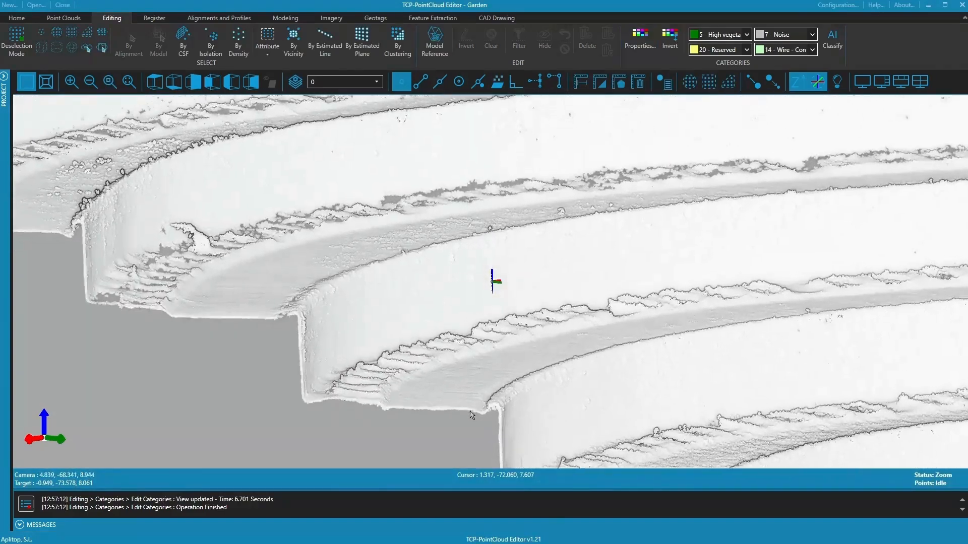
{"action": "scroll", "coordinate": [471, 419], "scroll_direction": "up", "scroll_amount": 2}
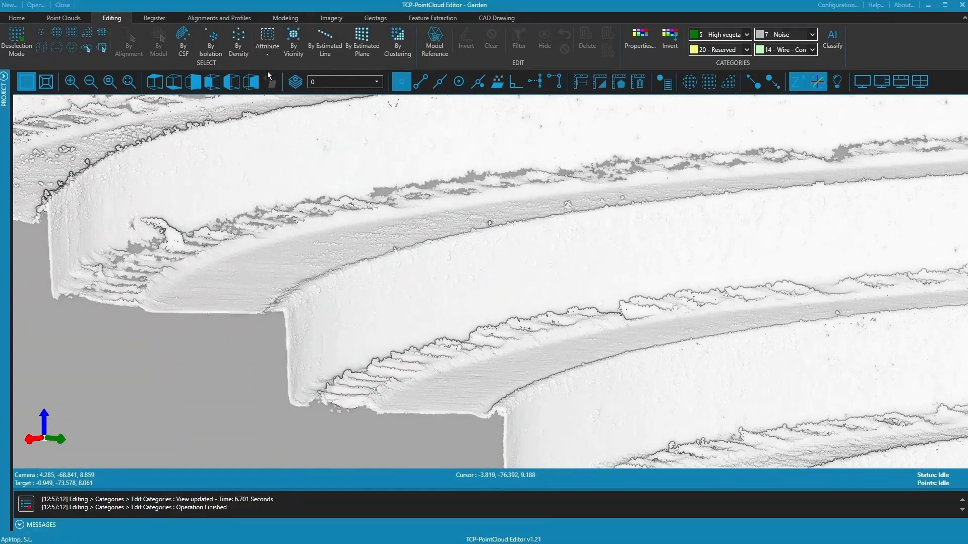
- Switch to an overhead view and tilt to an oblique angle over the terraces
{"action": "left_click", "coordinate": [155, 81]}
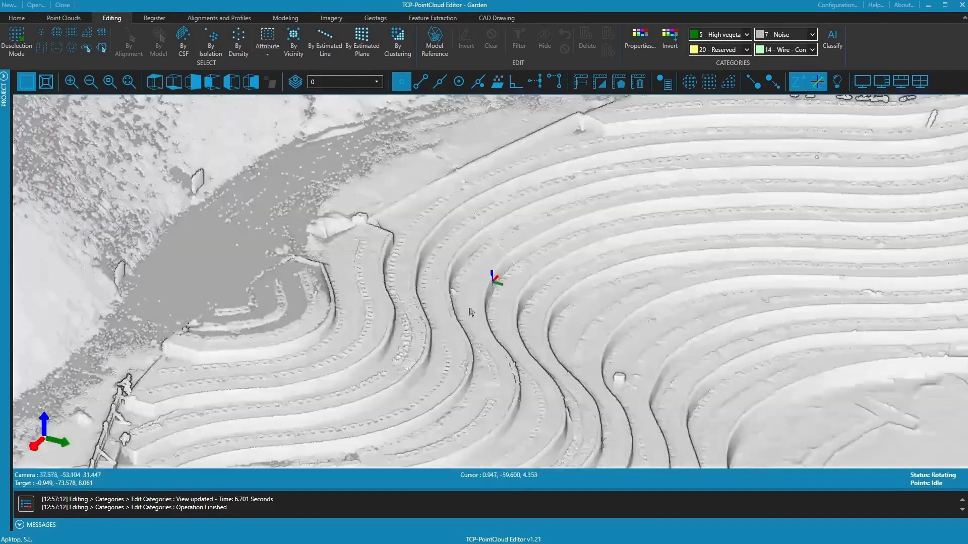
{"action": "left_click_drag", "start_coordinate": [471, 312], "coordinate": [544, 348]}
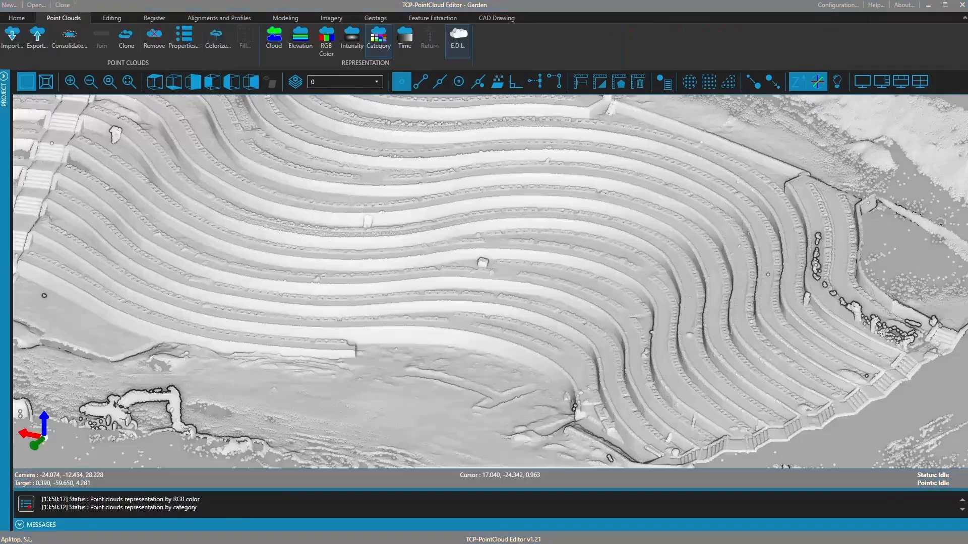
{"action": "left_click_drag", "start_coordinate": [449, 311], "coordinate": [470, 314]}
{"action": "scroll", "coordinate": [469, 353], "scroll_direction": "up", "scroll_amount": 5}
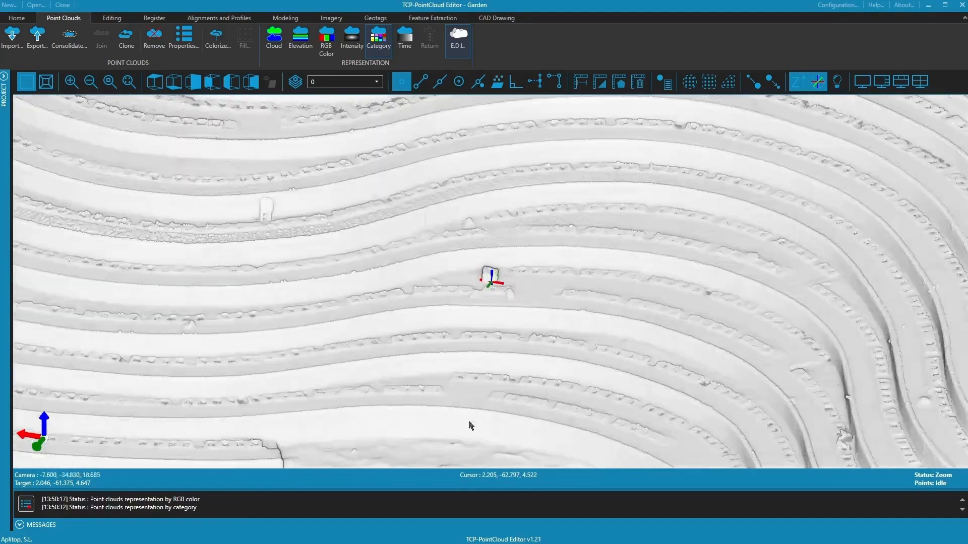
{"action": "mouse_move", "coordinate": [470, 426]}
{"action": "left_mouse_down"}
{"action": "mouse_move", "coordinate": [478, 443]}
{"action": "mouse_move", "coordinate": [339, 300]}
{"action": "mouse_move", "coordinate": [540, 309]}
{"action": "mouse_move", "coordinate": [370, 130]}
{"action": "left_mouse_up"}
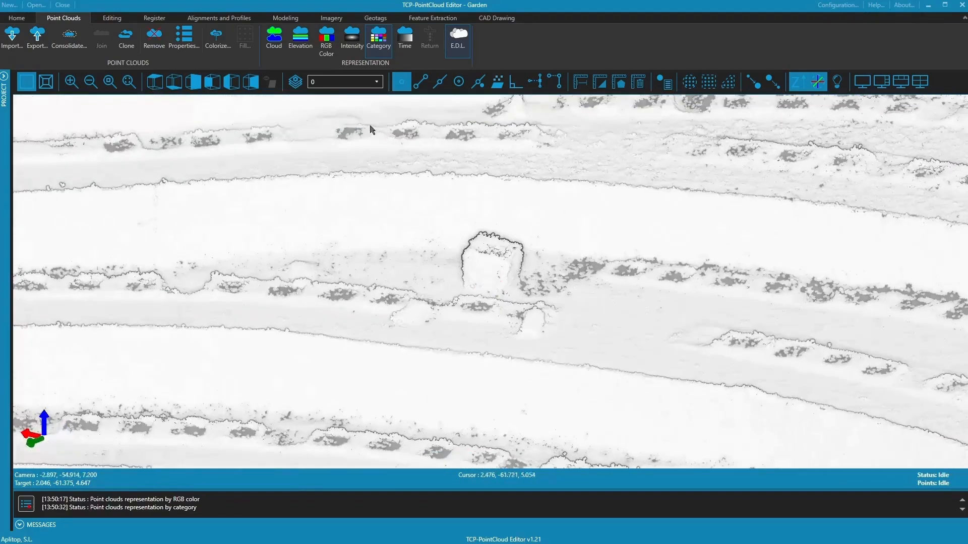
- Select the small terrace block by vicinity with a 1.006 selection radius
{"action": "left_click", "coordinate": [109, 19]}
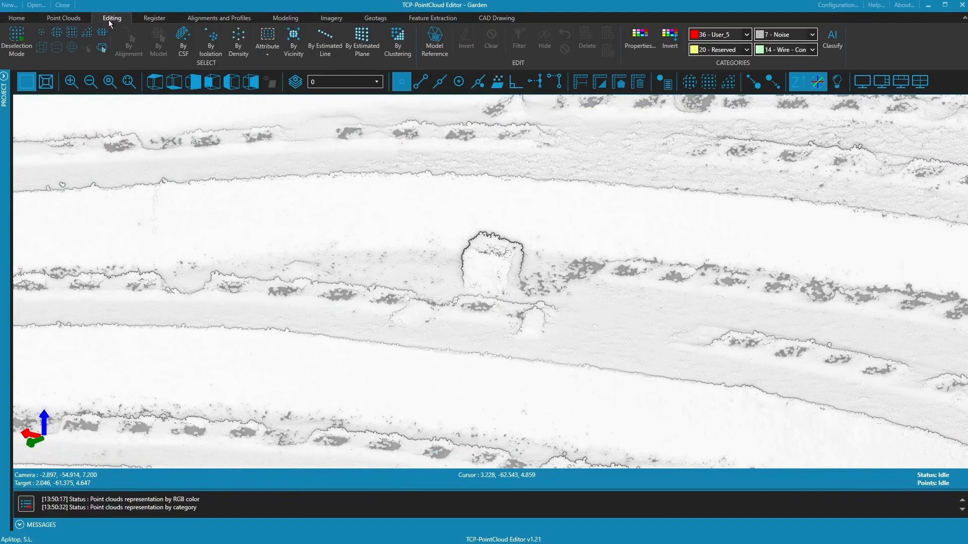
{"action": "left_click", "coordinate": [293, 39]}
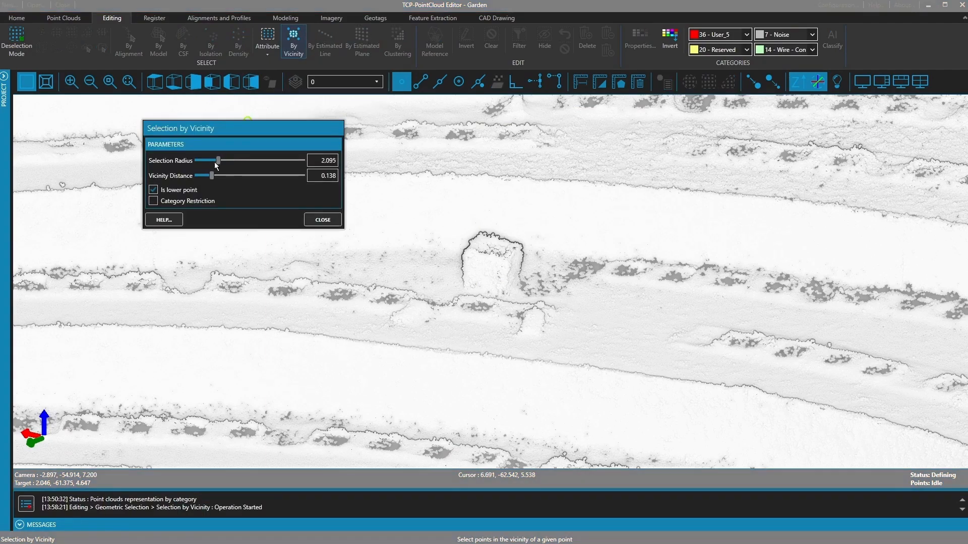
{"action": "left_click_drag", "start_coordinate": [218, 160], "coordinate": [210, 178]}
{"action": "left_click", "coordinate": [466, 287]}
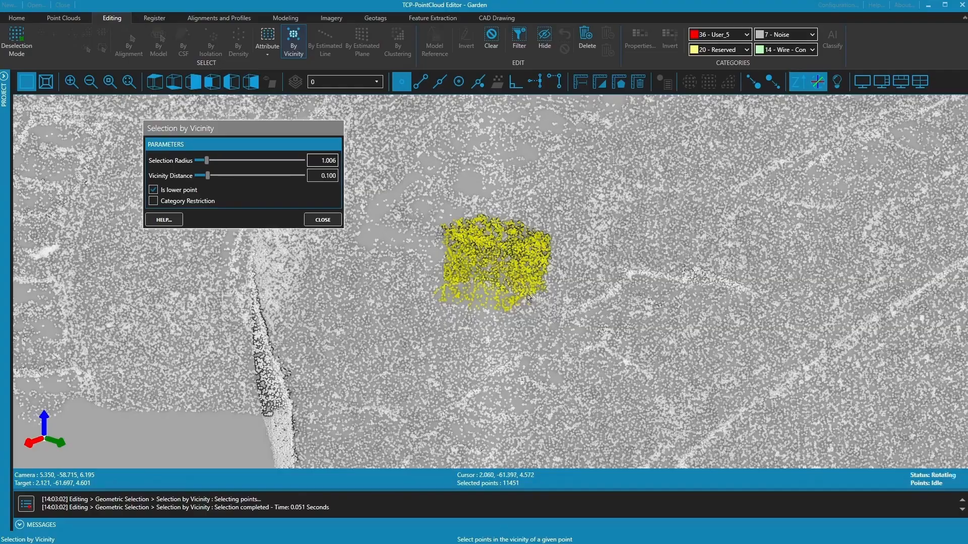
{"action": "middle_click_drag", "start_coordinate": [531, 299], "coordinate": [642, 368]}
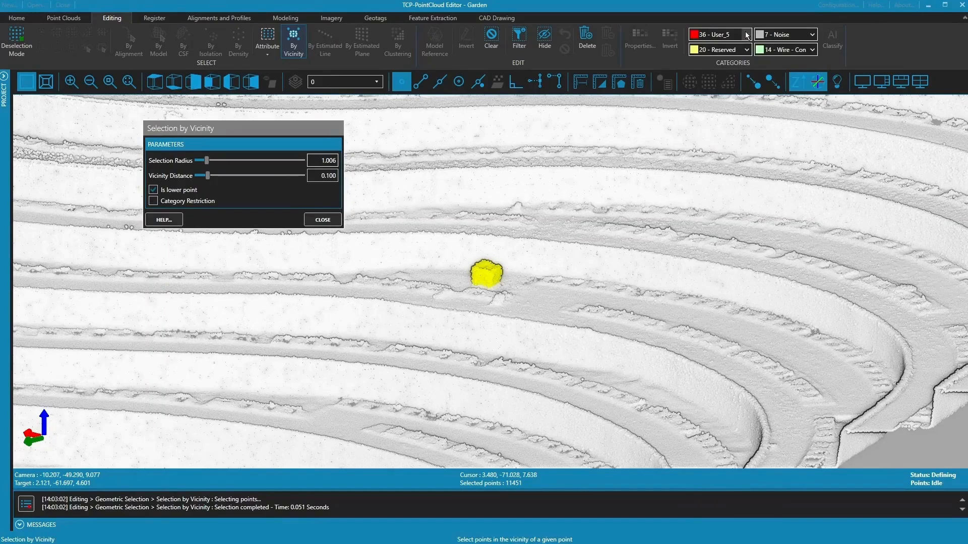
- Class the selected block as 24 - Reserved and close the vicinity selection
{"action": "left_click", "coordinate": [746, 34]}
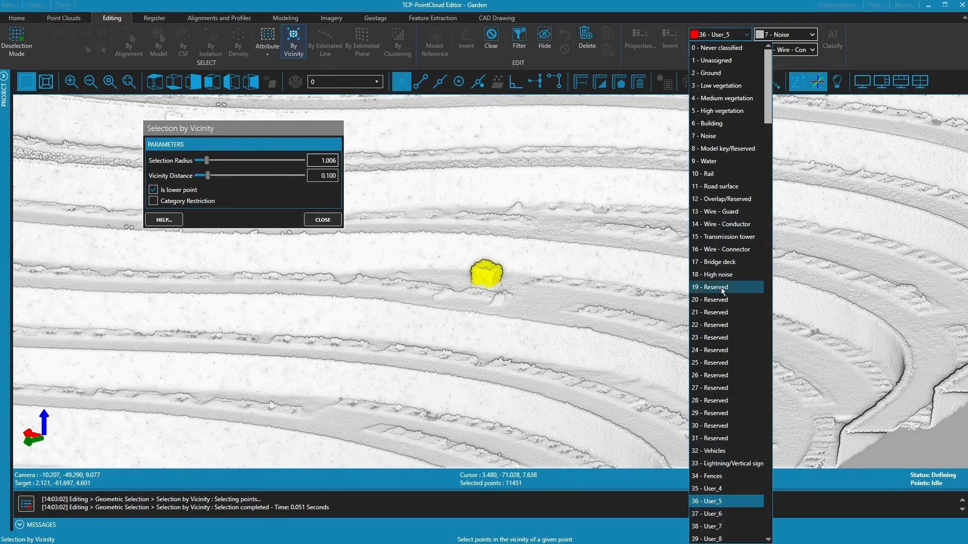
{"action": "left_click", "coordinate": [721, 350]}
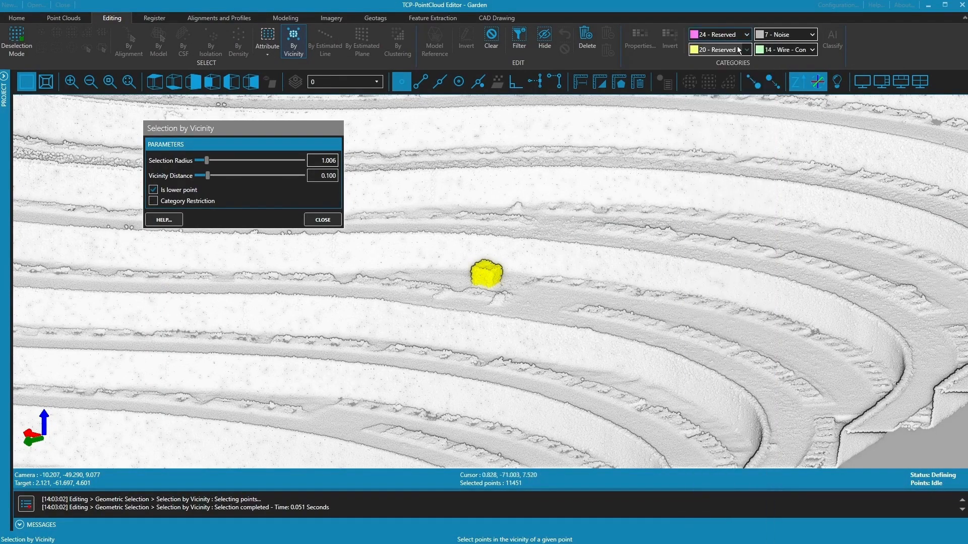
{"action": "left_click", "coordinate": [722, 36]}
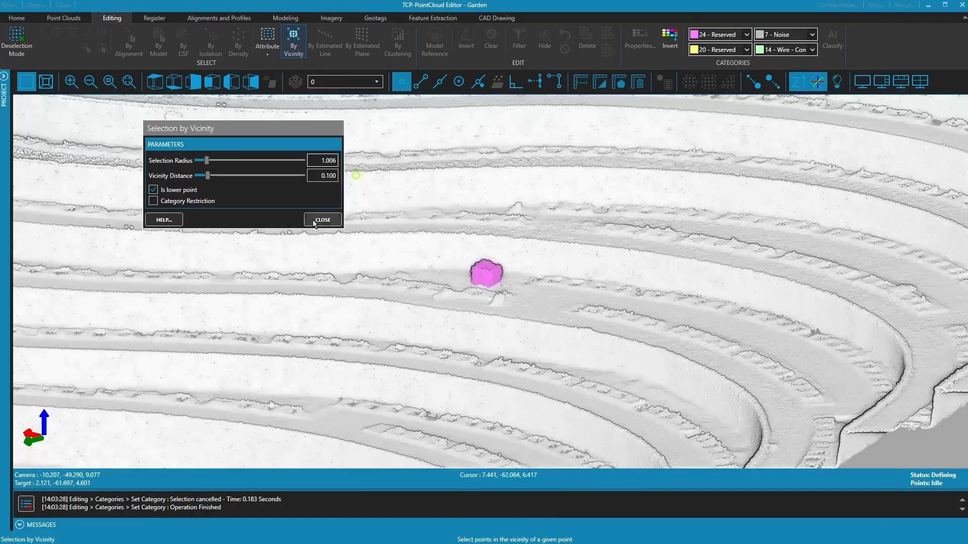
{"action": "left_click", "coordinate": [323, 220]}
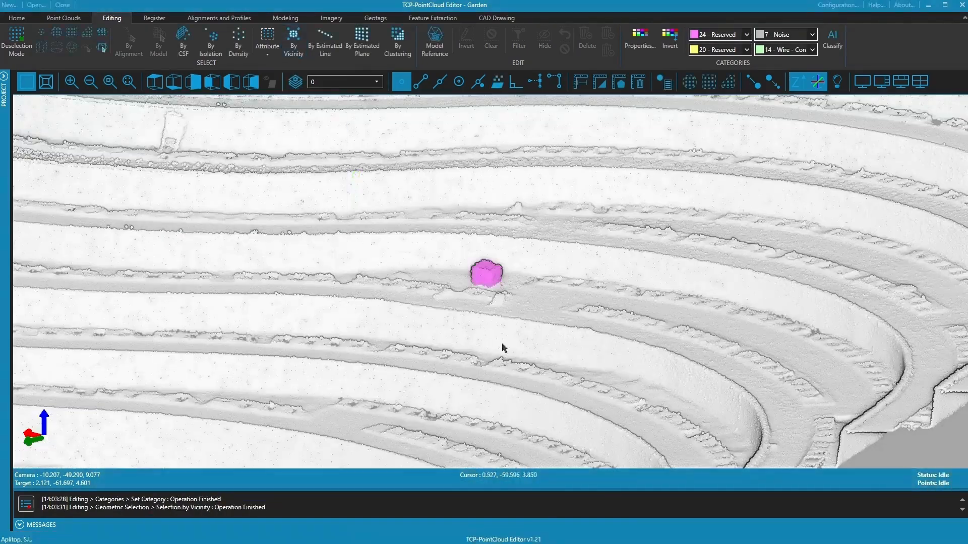
{"action": "scroll", "coordinate": [498, 267], "scroll_direction": "down", "scroll_amount": 2}
{"action": "scroll", "coordinate": [498, 267], "scroll_direction": "down", "scroll_amount": 1}
{"action": "middle_click_drag", "start_coordinate": [461, 343], "coordinate": [555, 359]}
{"action": "scroll", "coordinate": [555, 359], "scroll_direction": "down", "scroll_amount": 5}
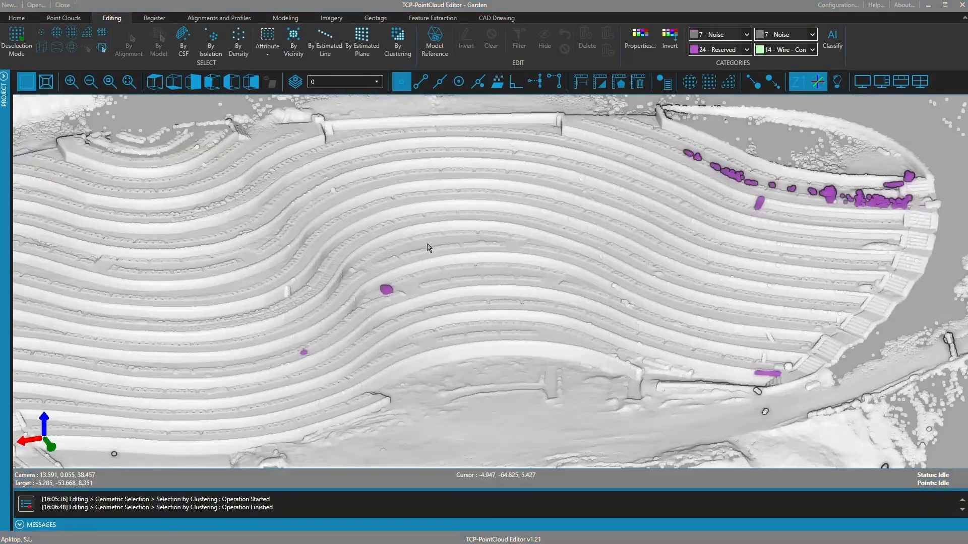
{"action": "scroll", "coordinate": [454, 252], "scroll_direction": "up", "scroll_amount": 5}
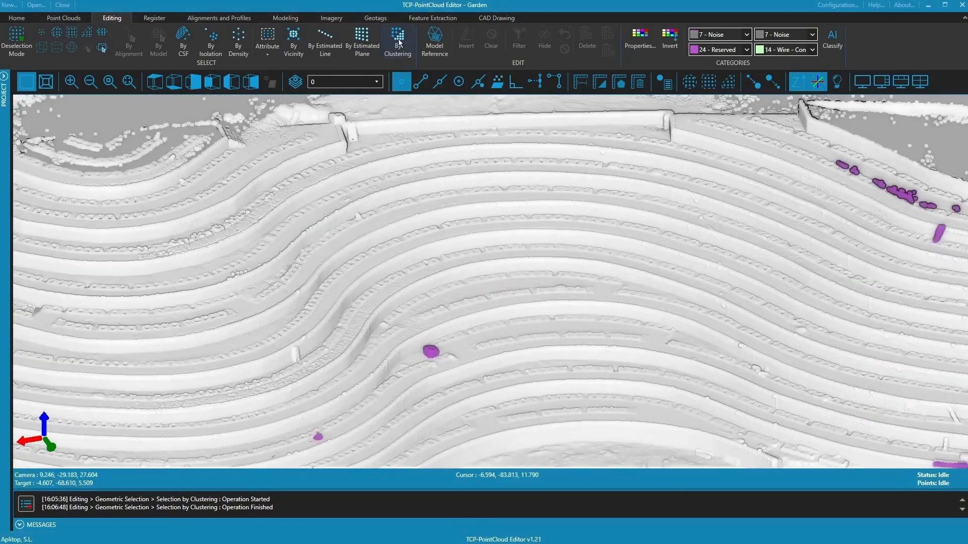
- Run a clustering selection with radius 1.621 and 12 minimum points, then close it
{"action": "left_click", "coordinate": [399, 43]}
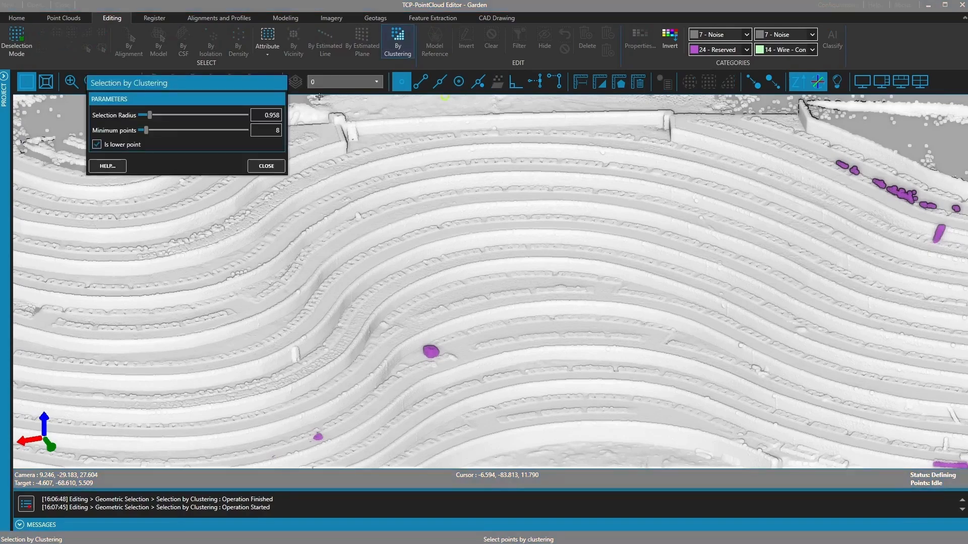
{"action": "left_click_drag", "start_coordinate": [207, 81], "coordinate": [219, 105]}
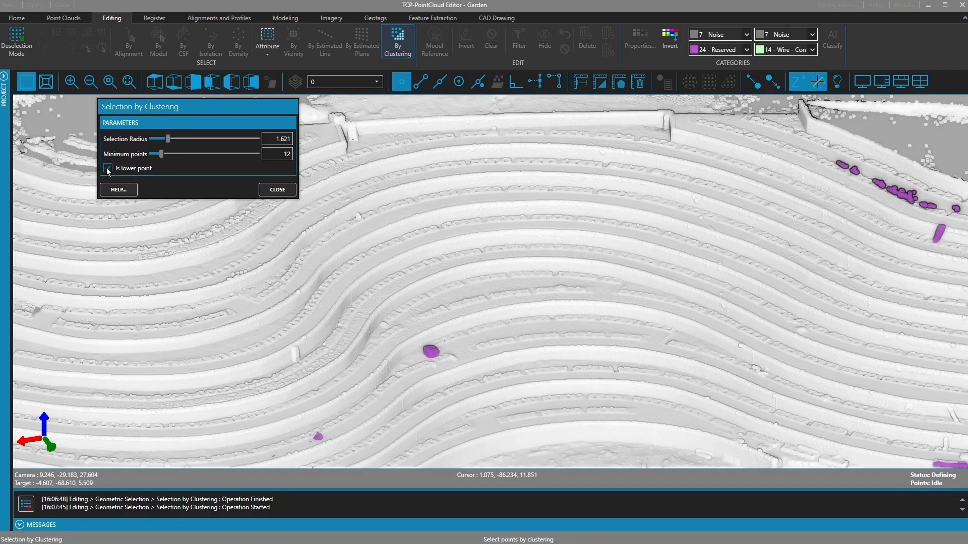
{"action": "left_click", "coordinate": [267, 190]}
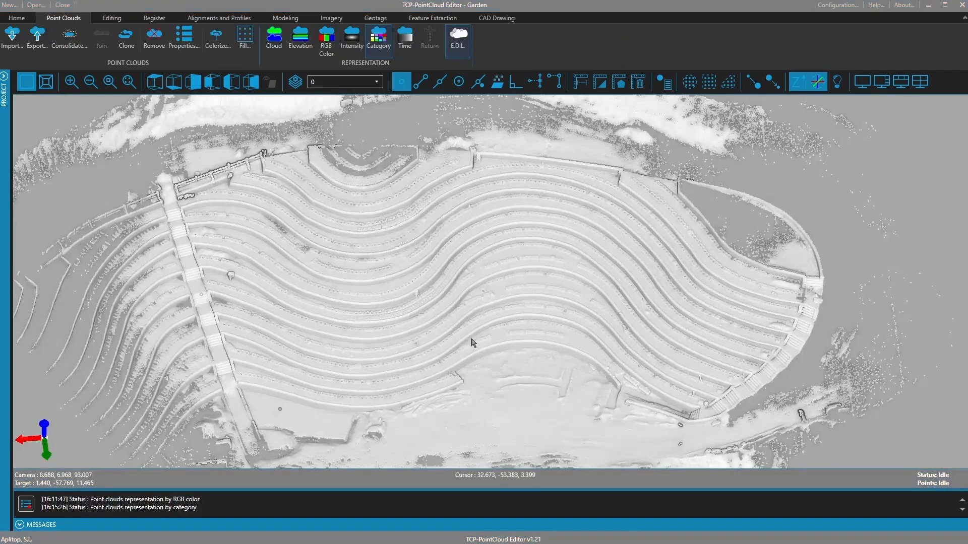
- Colour the cloud by RGB and switch to a top-down view
{"action": "left_click", "coordinate": [66, 18]}
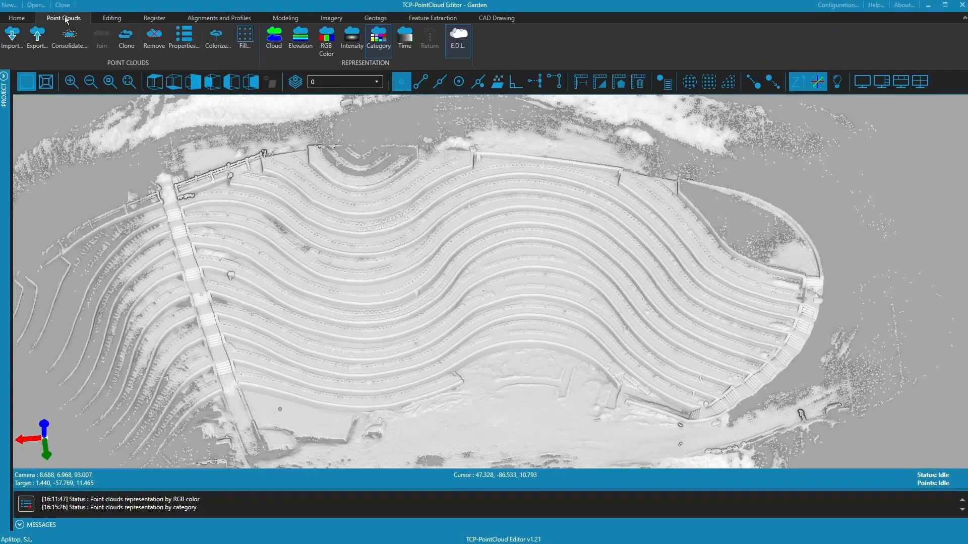
{"action": "left_click", "coordinate": [325, 44]}
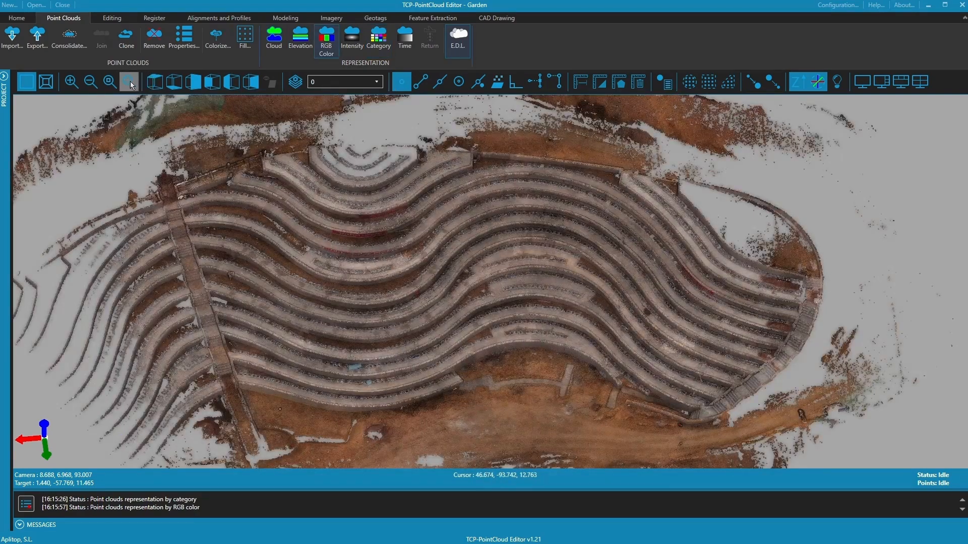
{"action": "left_click", "coordinate": [150, 81]}
- Trace a polygon around the terraced area and select the 44,441,074 points inside
{"action": "left_click", "coordinate": [108, 19]}
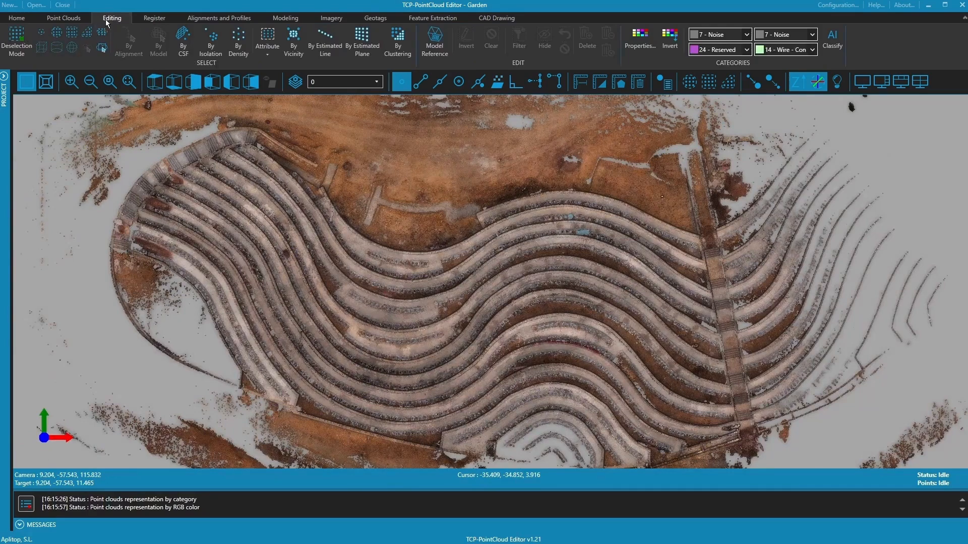
{"action": "left_click", "coordinate": [90, 36]}
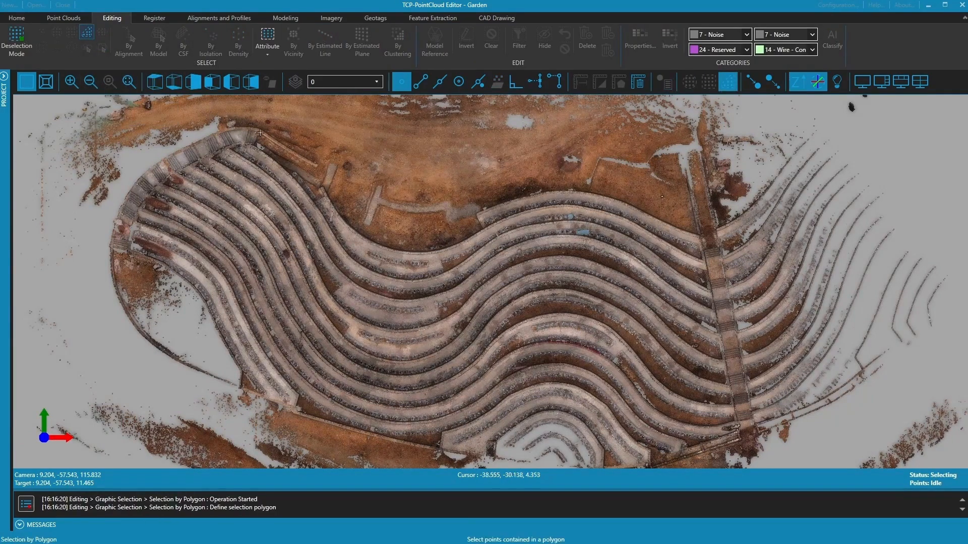
{"action": "left_click", "coordinate": [217, 129]}
{"action": "left_click", "coordinate": [161, 156]}
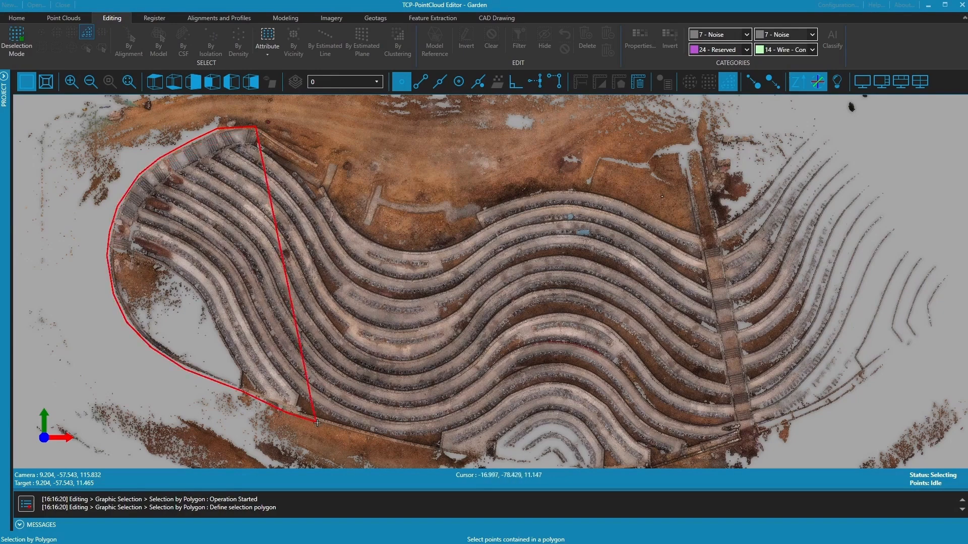
{"action": "left_click", "coordinate": [317, 422]}
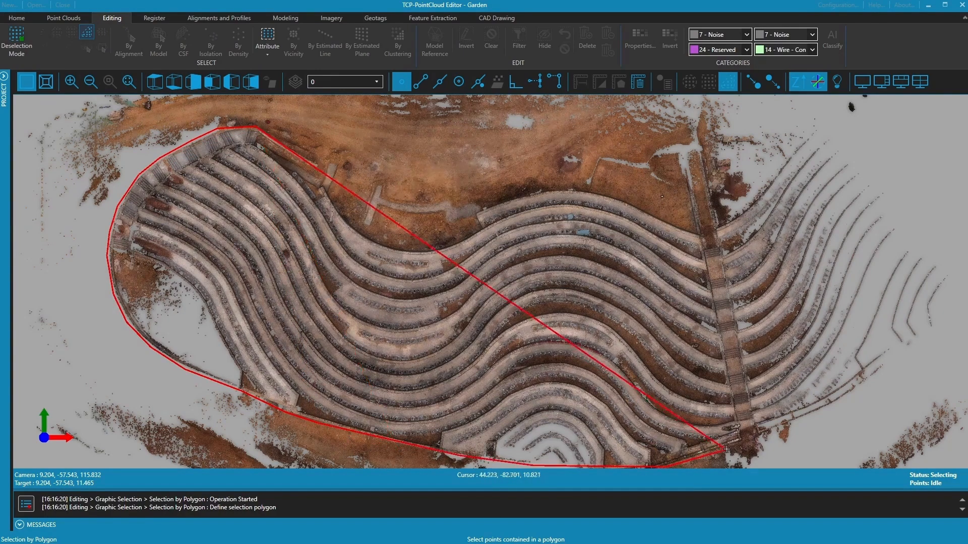
{"action": "left_click", "coordinate": [727, 449]}
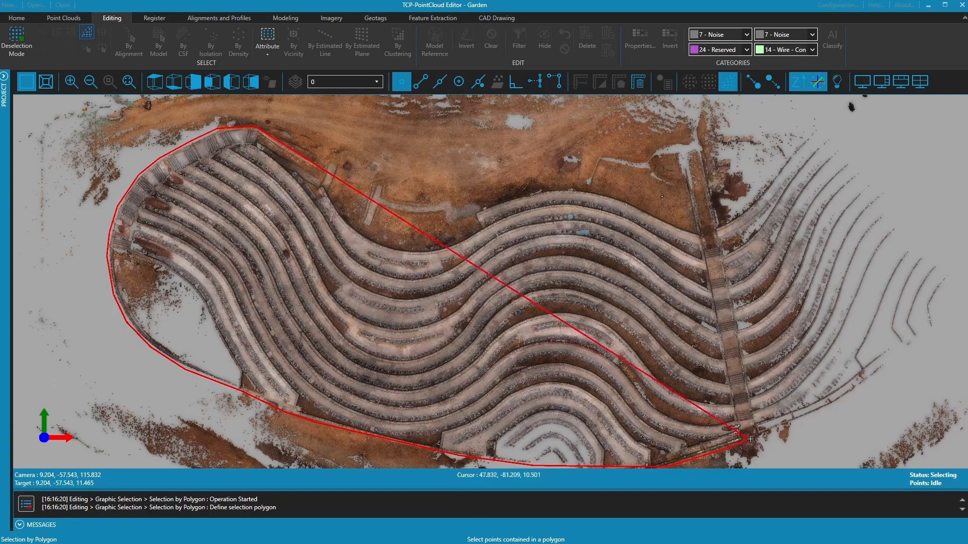
{"action": "left_click", "coordinate": [757, 430]}
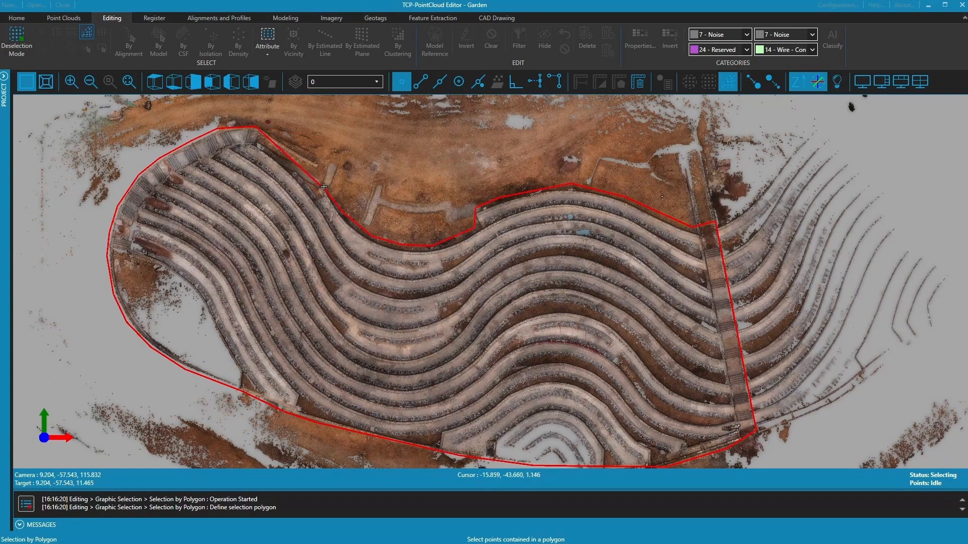
{"action": "left_click", "coordinate": [325, 190]}
{"action": "right_click", "coordinate": [322, 166]}
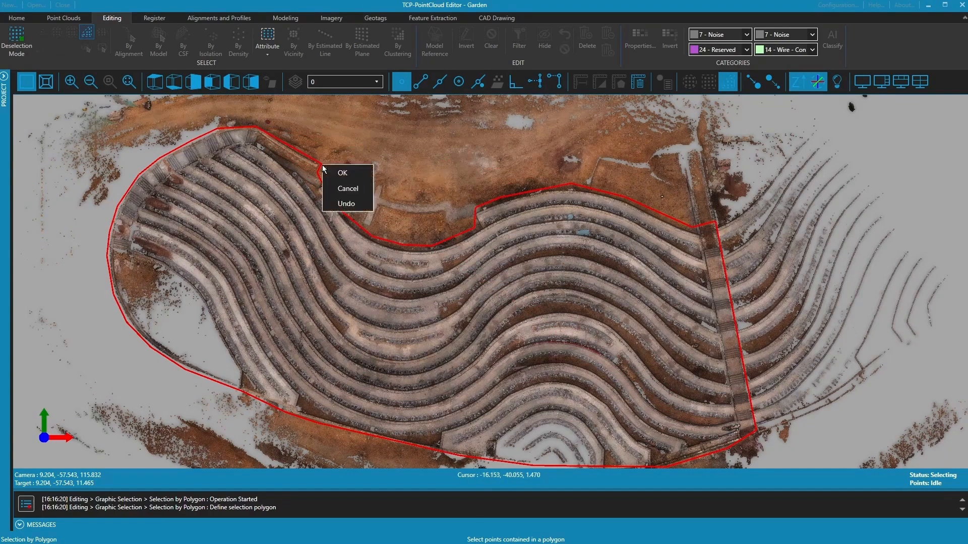
{"action": "left_click", "coordinate": [341, 173]}
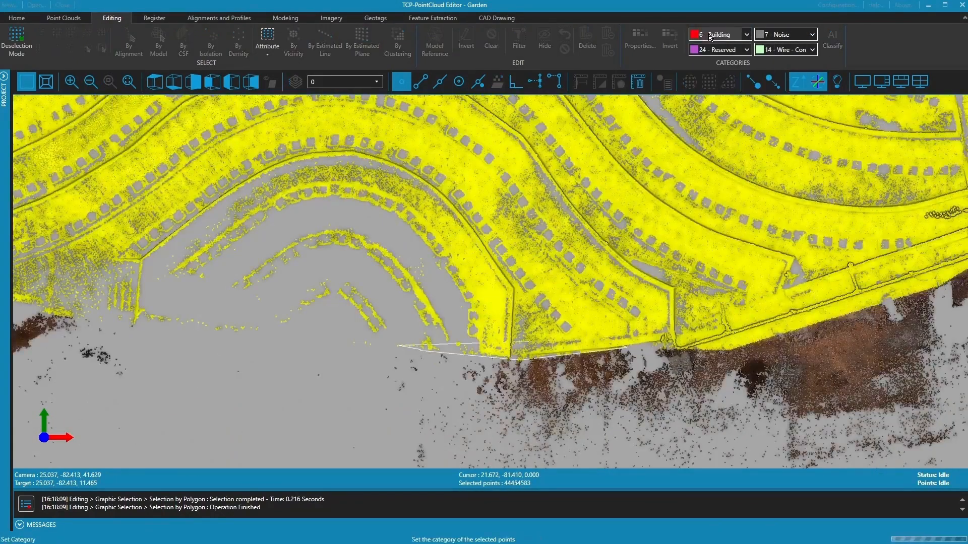
- Class the selected terraces 6 - Building and hide 0 - Never classified points
{"action": "left_click", "coordinate": [711, 35]}
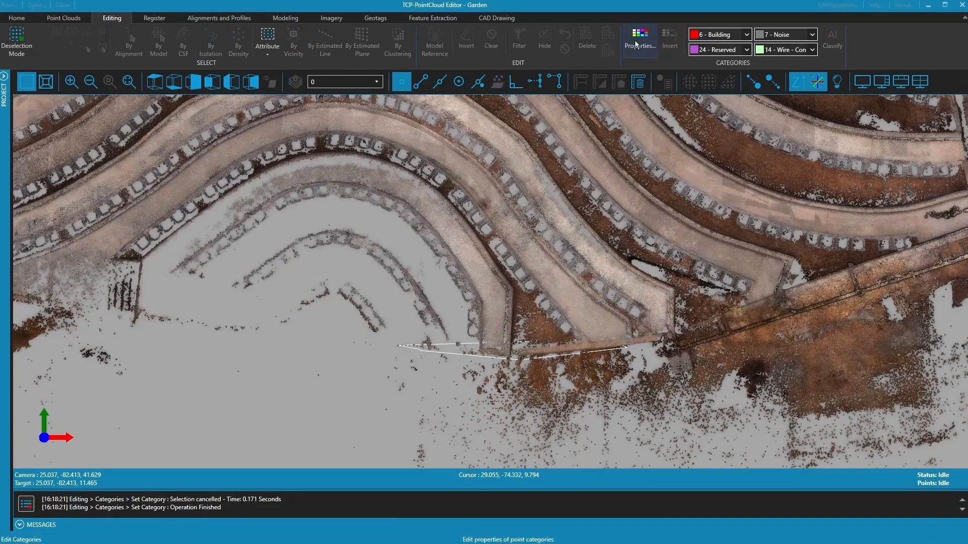
{"action": "left_click", "coordinate": [634, 41]}
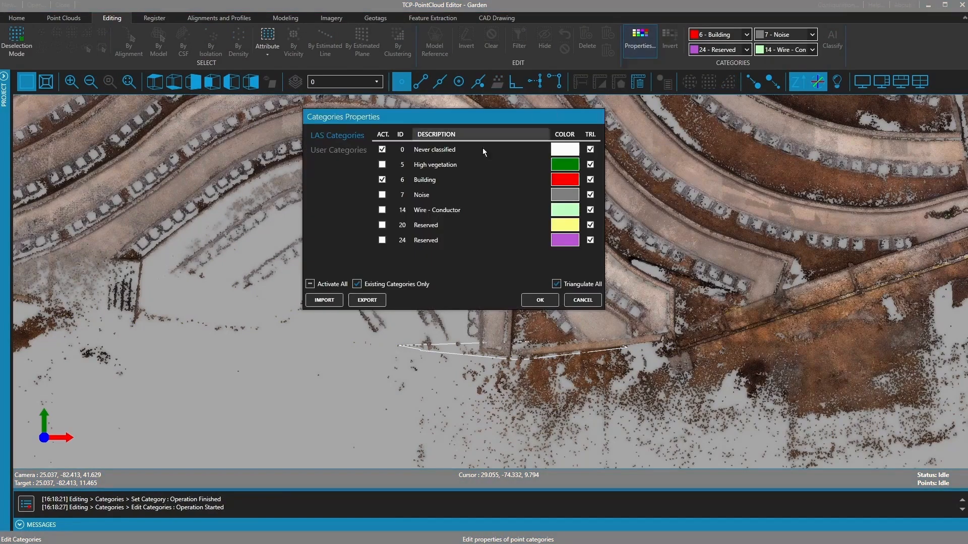
{"action": "left_click", "coordinate": [366, 288]}
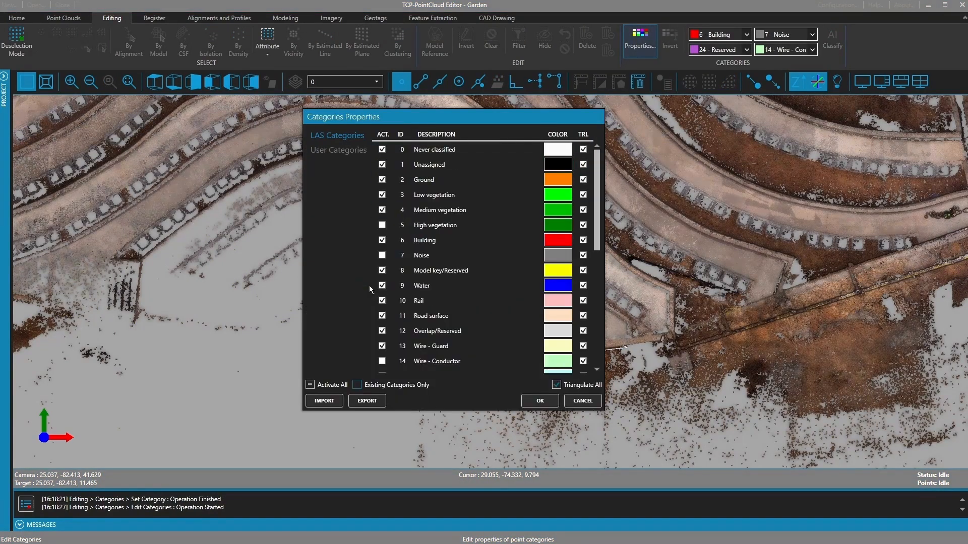
{"action": "left_click", "coordinate": [369, 385]}
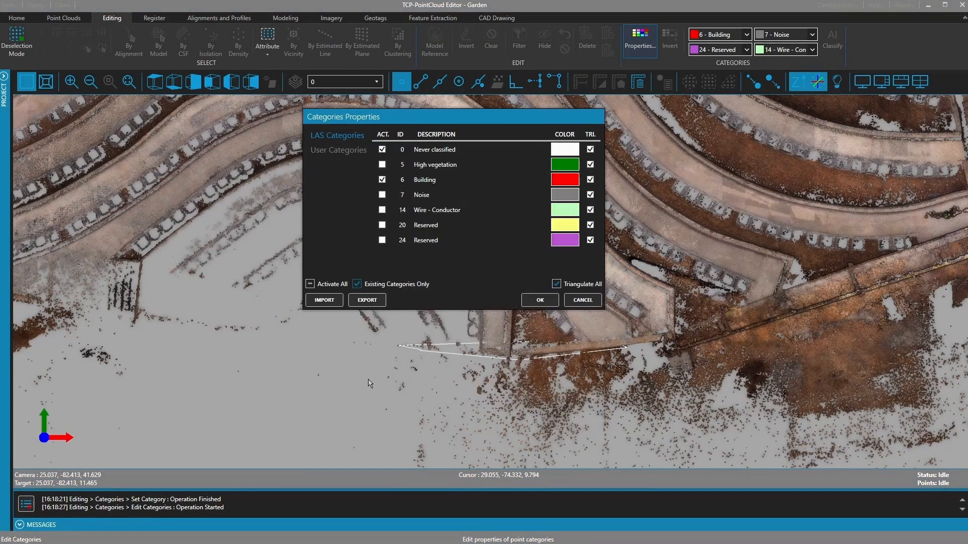
{"action": "left_click", "coordinate": [382, 149]}
{"action": "left_click", "coordinate": [554, 299]}
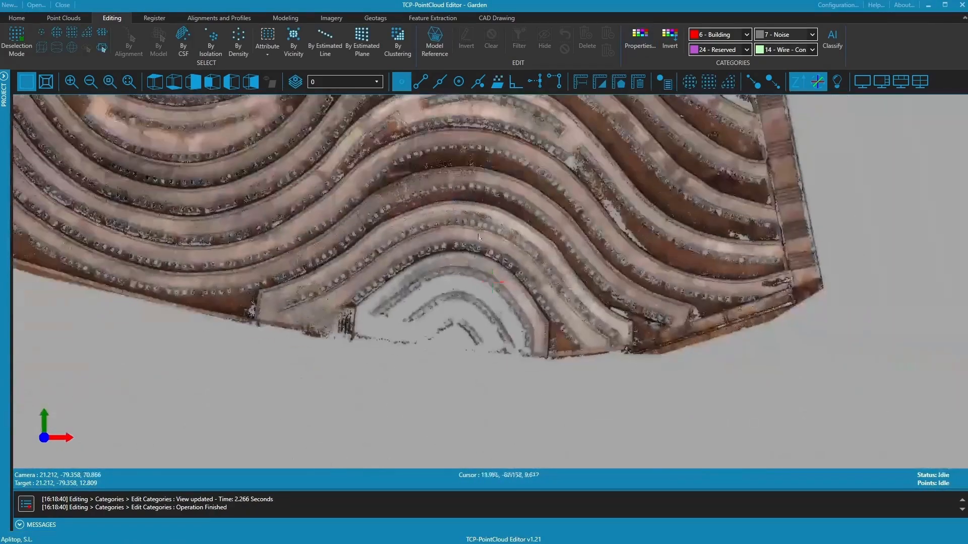
{"action": "scroll", "coordinate": [479, 238], "scroll_direction": "down", "scroll_amount": 4}
{"action": "middle_click_drag", "start_coordinate": [487, 182], "coordinate": [530, 293]}
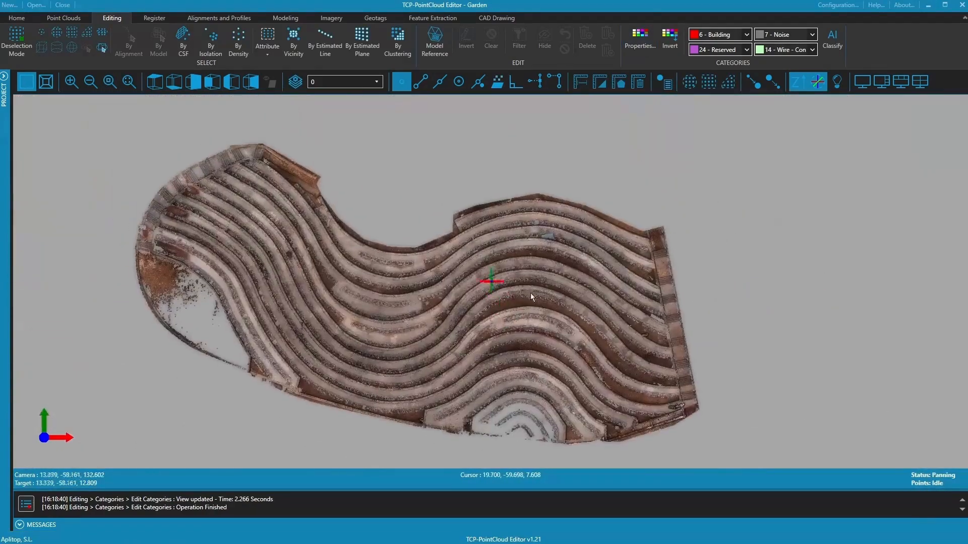
{"action": "left_click_drag", "start_coordinate": [532, 296], "coordinate": [13, 179]}
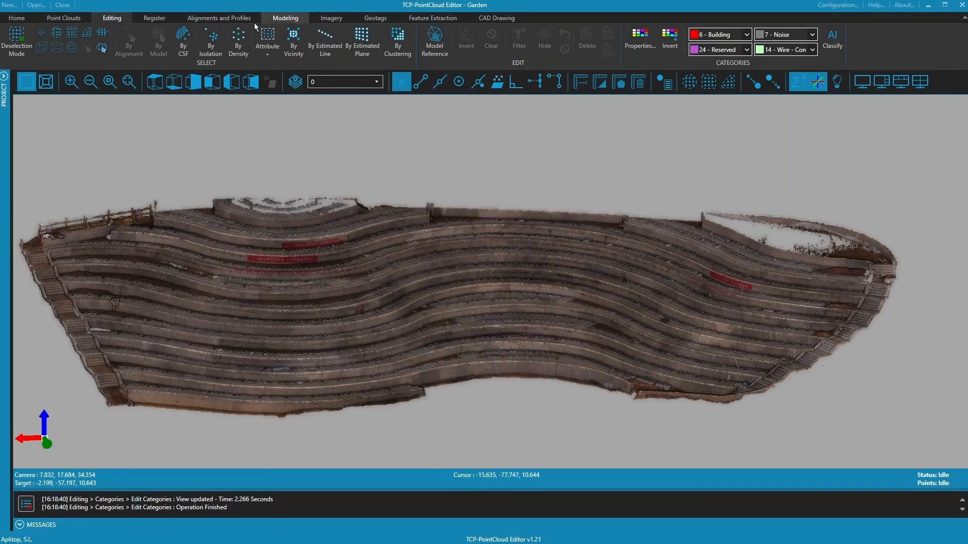
- Start Coplanar Cuts with a 0.050 band height
{"action": "left_click", "coordinate": [238, 20]}
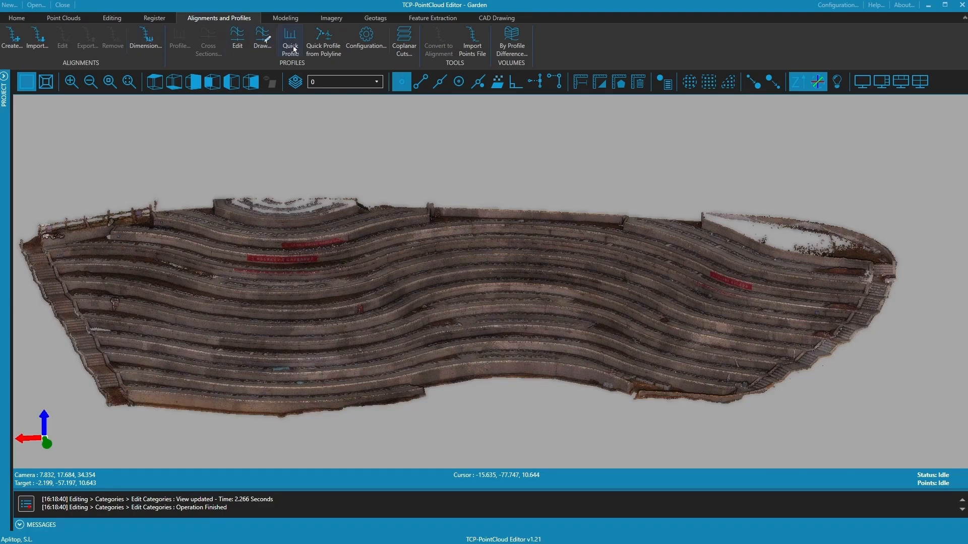
{"action": "left_click", "coordinate": [402, 46]}
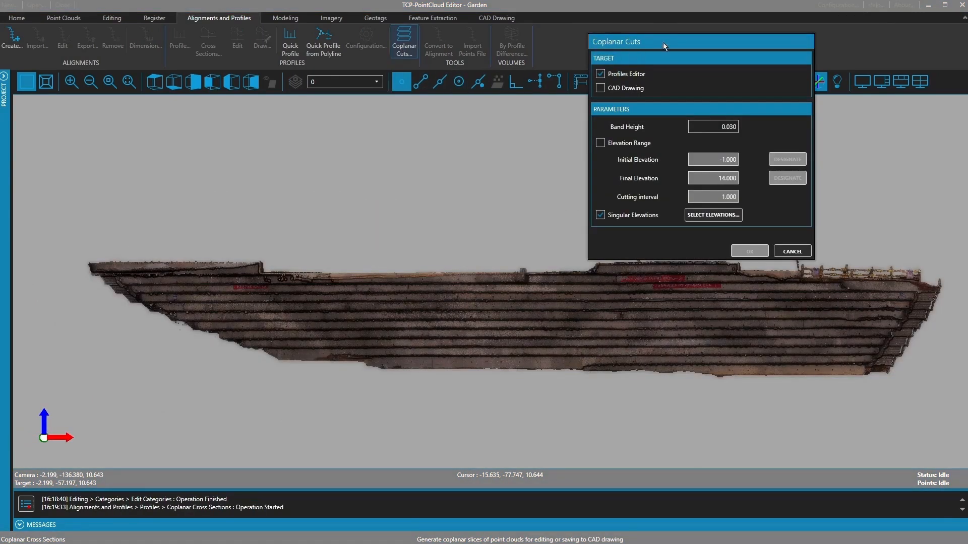
{"action": "left_click_drag", "start_coordinate": [664, 42], "coordinate": [665, 25]}
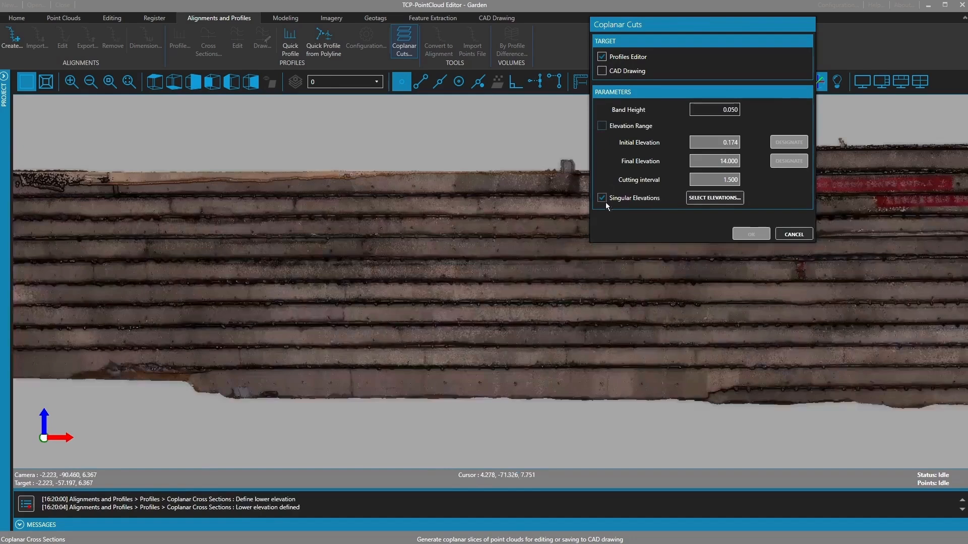
- Add singular cut elevations such as 2.034 picked on the terraces and generate the cuts
{"action": "left_click", "coordinate": [715, 198]}
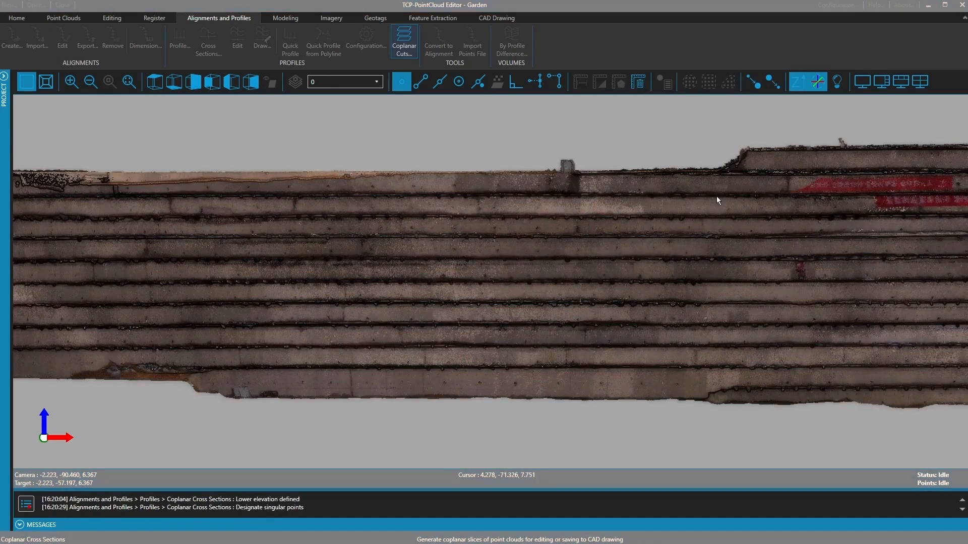
{"action": "left_click", "coordinate": [514, 221]}
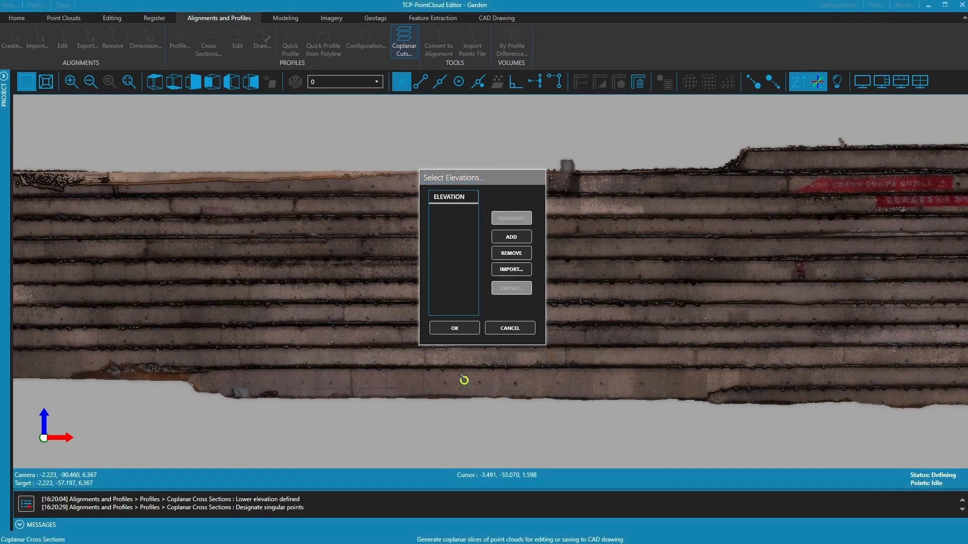
{"action": "left_click", "coordinate": [398, 373]}
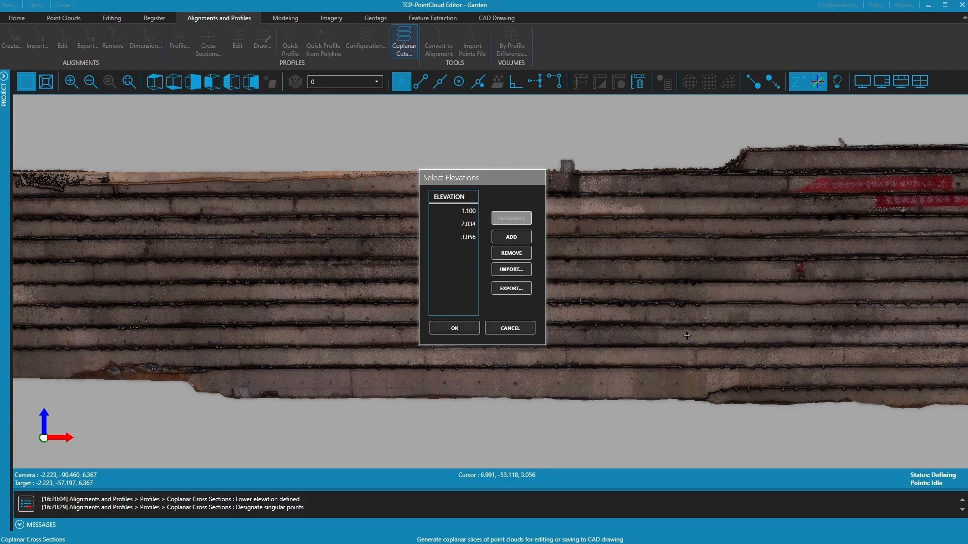
{"action": "left_click", "coordinate": [455, 328]}
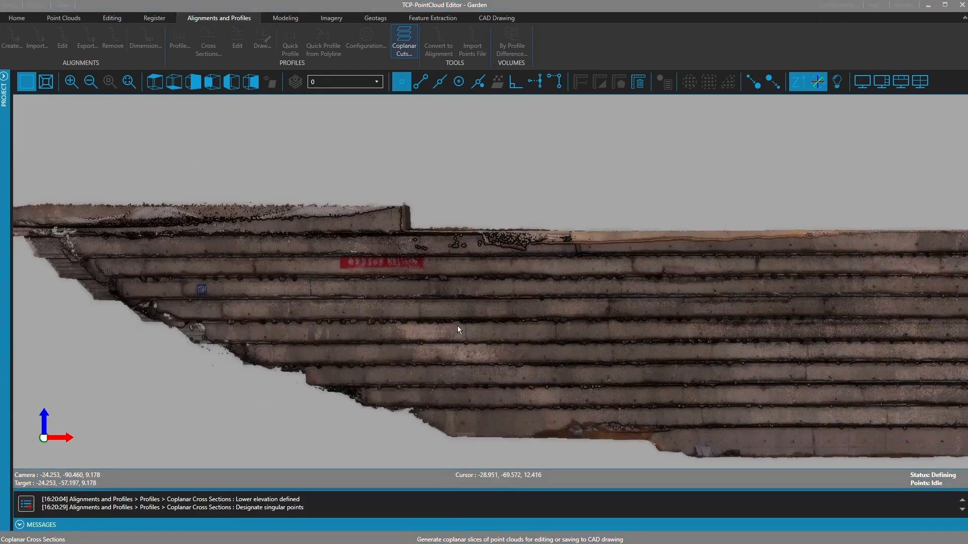
{"action": "left_click", "coordinate": [756, 235]}
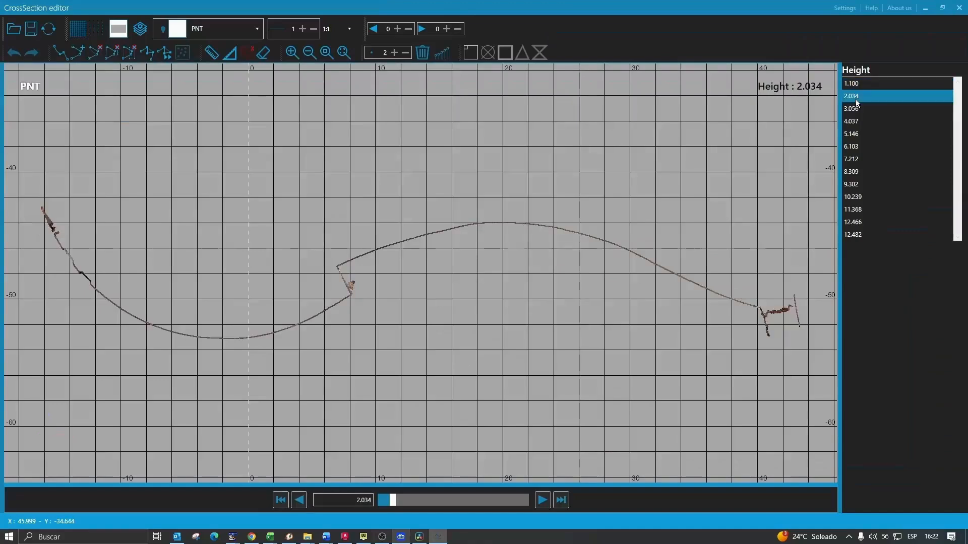
- Step through the terrace sections from height 3.056 up to 10.239
{"action": "left_click", "coordinate": [858, 112]}
{"action": "left_click", "coordinate": [857, 122]}
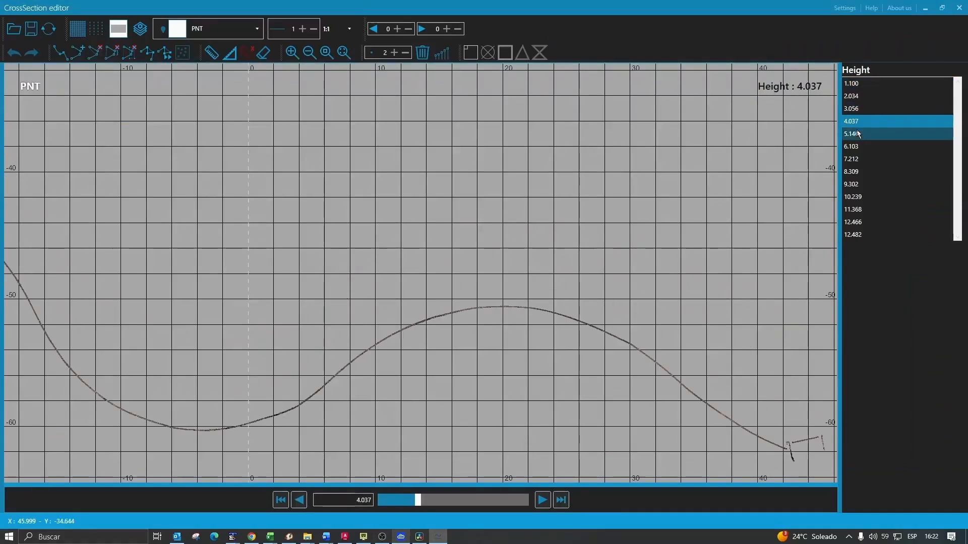
{"action": "left_click", "coordinate": [856, 135]}
{"action": "left_click", "coordinate": [856, 147]}
{"action": "middle_click_drag", "start_coordinate": [590, 254], "coordinate": [698, 104]}
{"action": "scroll", "coordinate": [503, 208], "scroll_direction": "down", "scroll_amount": 3}
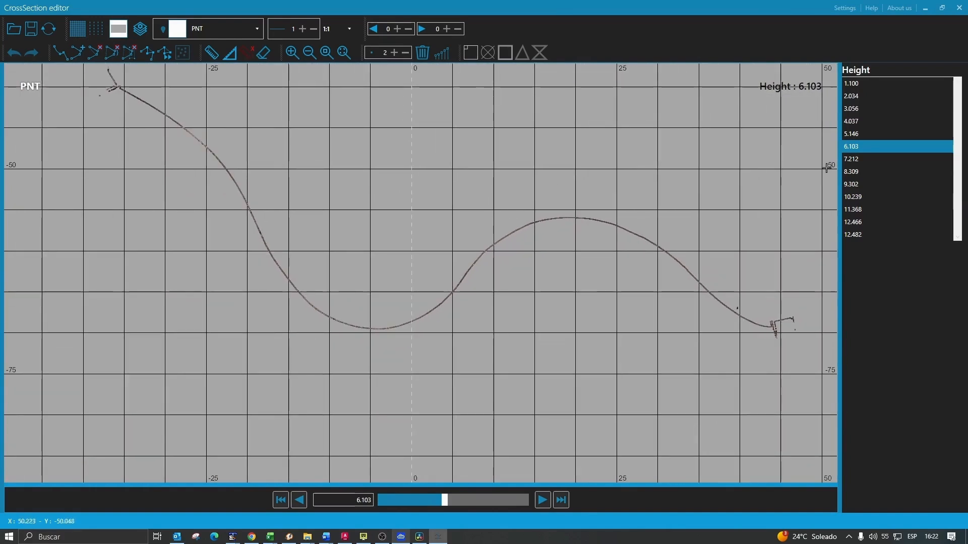
{"action": "left_click", "coordinate": [856, 159]}
{"action": "left_click", "coordinate": [856, 171]}
{"action": "left_click", "coordinate": [855, 190]}
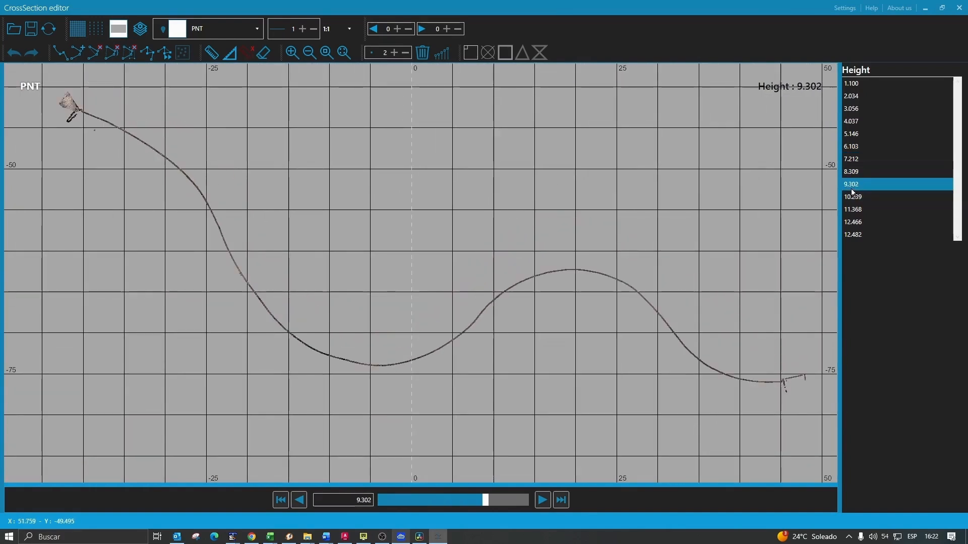
{"action": "left_click", "coordinate": [854, 197]}
- Create auto profile Dataset 1 using Minimum, minimal distance 1 and maximal distance 10
{"action": "left_click", "coordinate": [441, 53]}
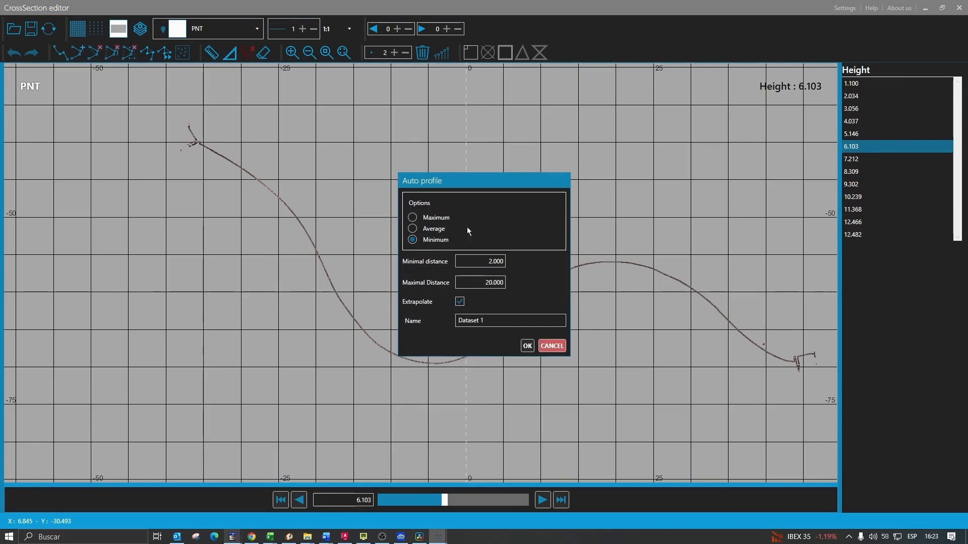
{"action": "left_click_drag", "start_coordinate": [457, 321], "coordinate": [490, 322]}
{"action": "left_click", "coordinate": [491, 321]}
{"action": "left_click_drag", "start_coordinate": [479, 261], "coordinate": [510, 261]}
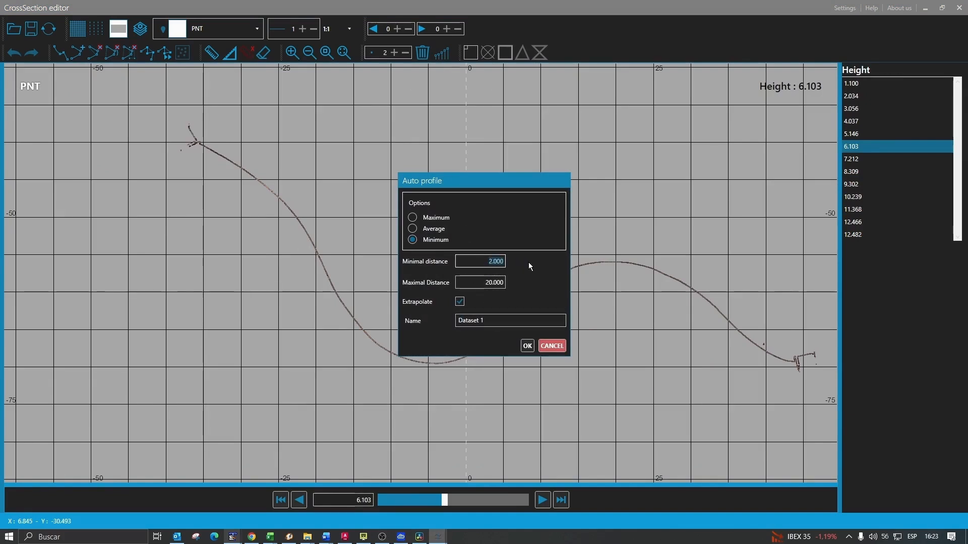
{"action": "type", "text": "1"}
{"action": "key", "text": "Tab"}
{"action": "type", "text": "10"}
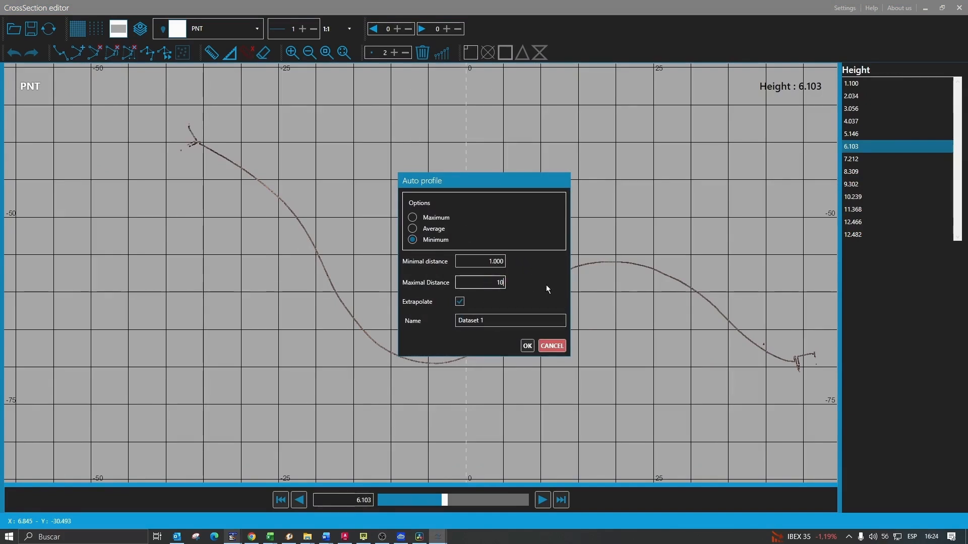
{"action": "left_click", "coordinate": [530, 347]}
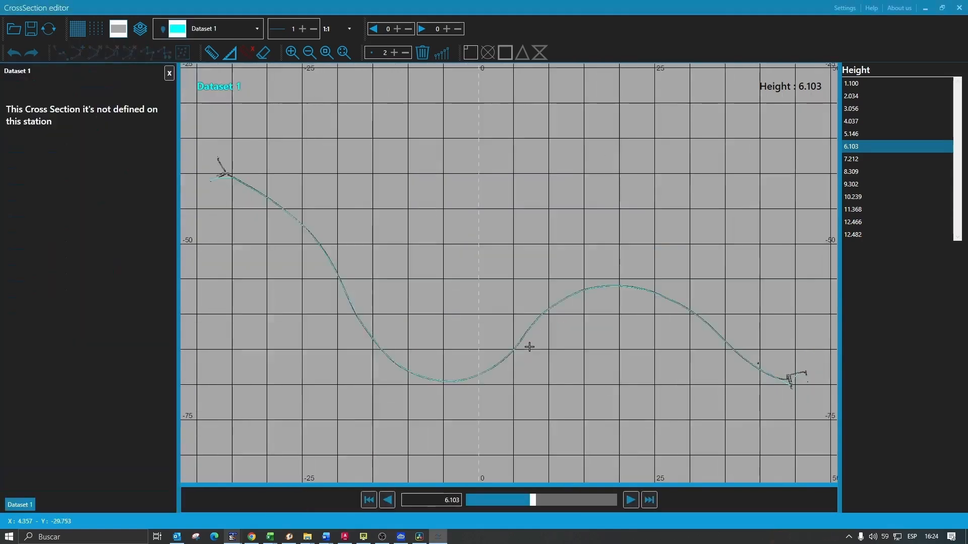
- Display the section at height 7.212 and zoom in on it
{"action": "left_click", "coordinate": [859, 134]}
{"action": "left_click", "coordinate": [859, 147]}
{"action": "left_click", "coordinate": [860, 159]}
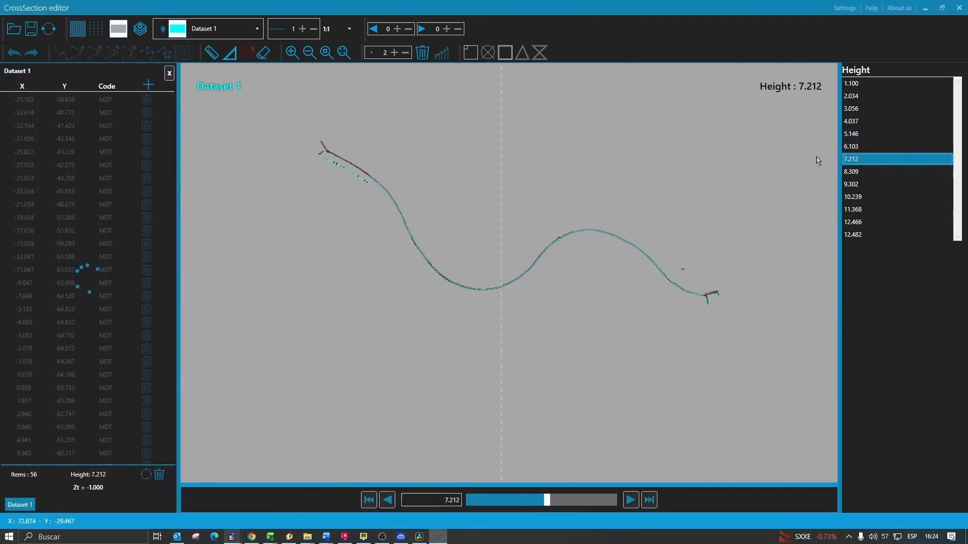
{"action": "scroll", "coordinate": [333, 148], "scroll_direction": "up", "scroll_amount": 4}
{"action": "scroll", "coordinate": [329, 148], "scroll_direction": "up", "scroll_amount": 3}
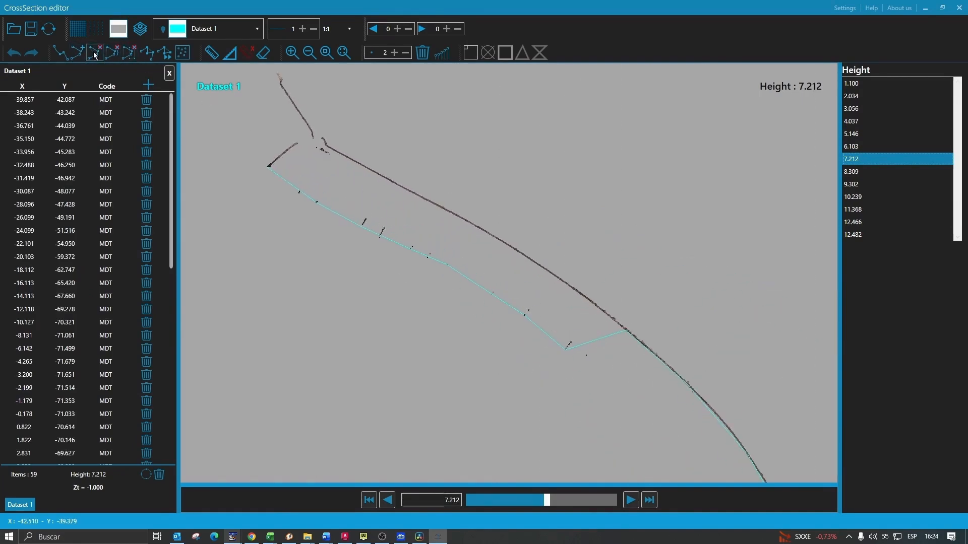
- Remove the stray vertices from the cyan Dataset 1 polyline with a window
{"action": "left_click", "coordinate": [129, 52]}
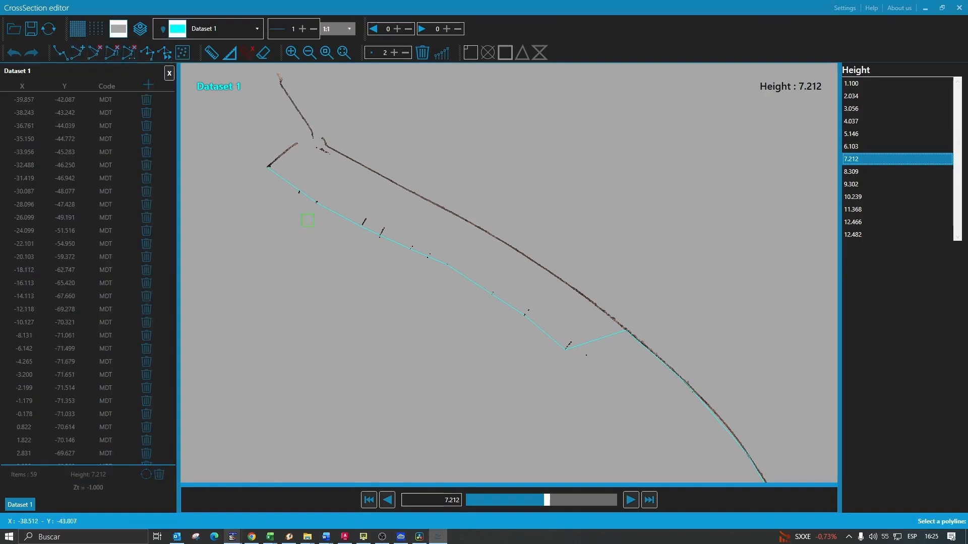
{"action": "left_click", "coordinate": [295, 186]}
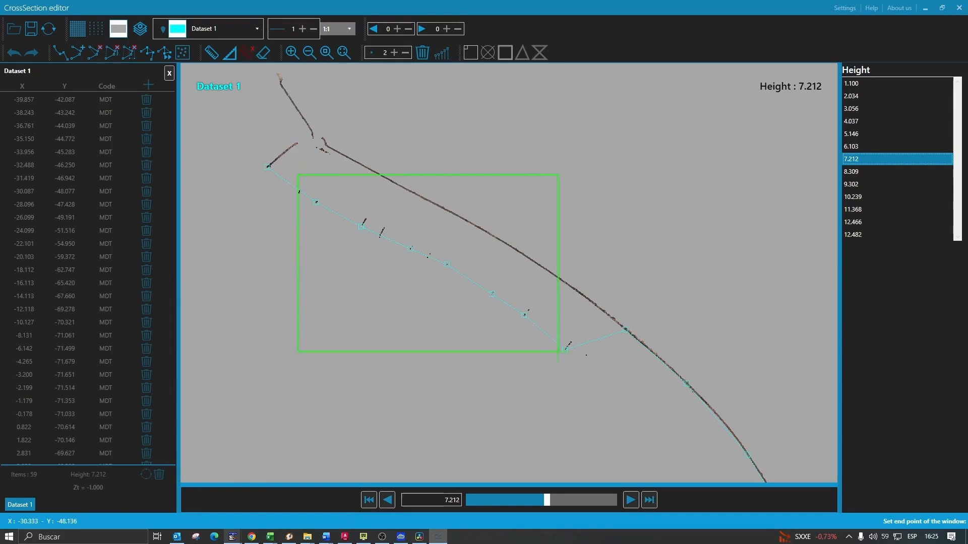
{"action": "left_click", "coordinate": [576, 361]}
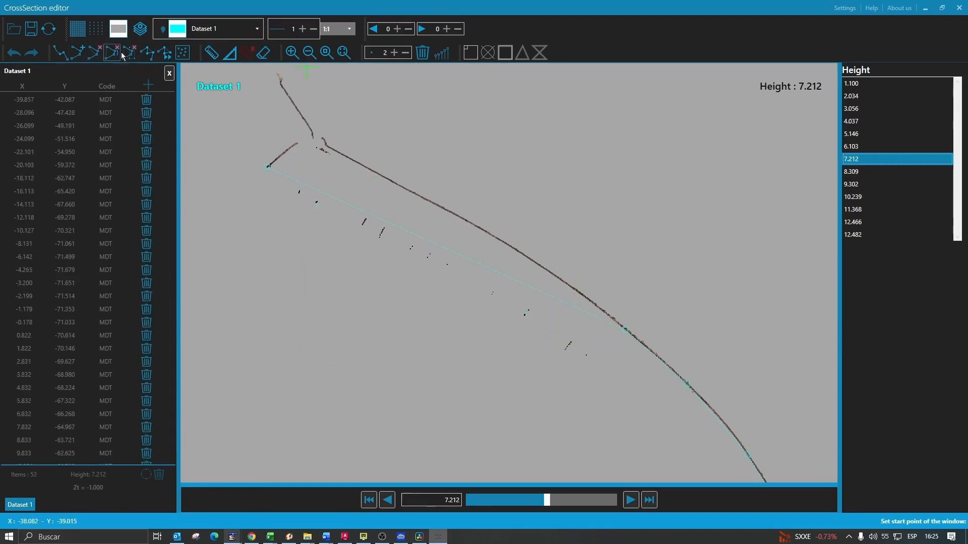
{"action": "right_click", "coordinate": [262, 190]}
{"action": "left_click", "coordinate": [274, 195]}
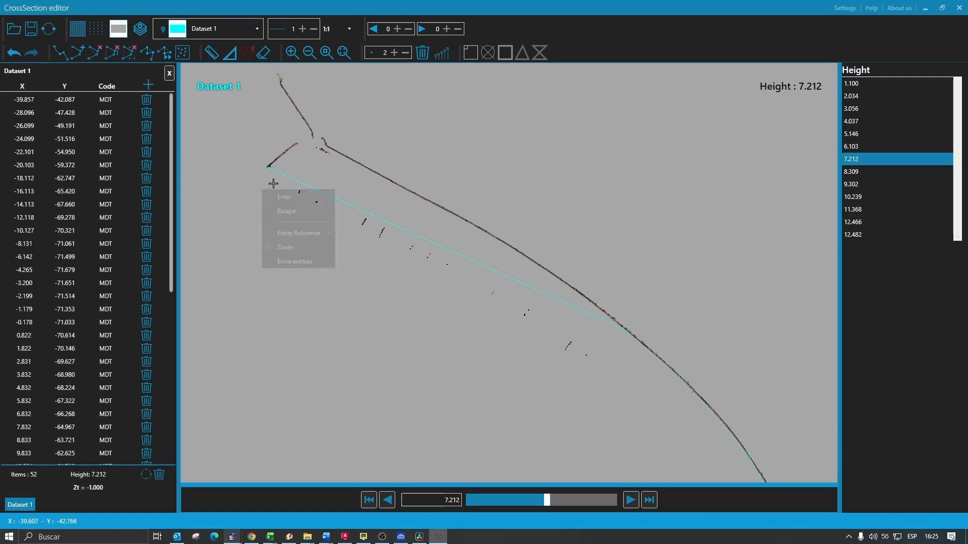
- Insert five points along the terrace edge curve and delete the stray first vertex
{"action": "left_click", "coordinate": [268, 167]}
{"action": "left_click", "coordinate": [251, 163]}
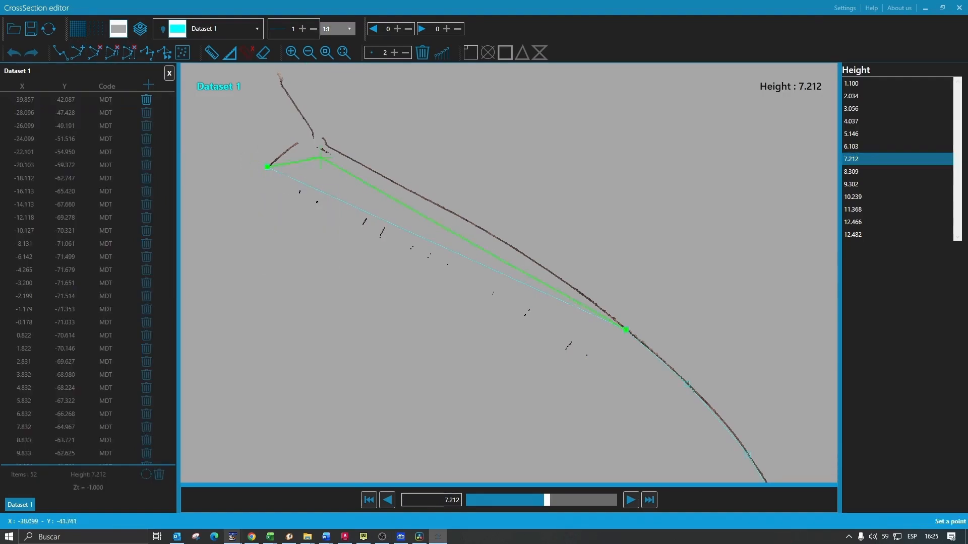
{"action": "left_click", "coordinate": [327, 147]}
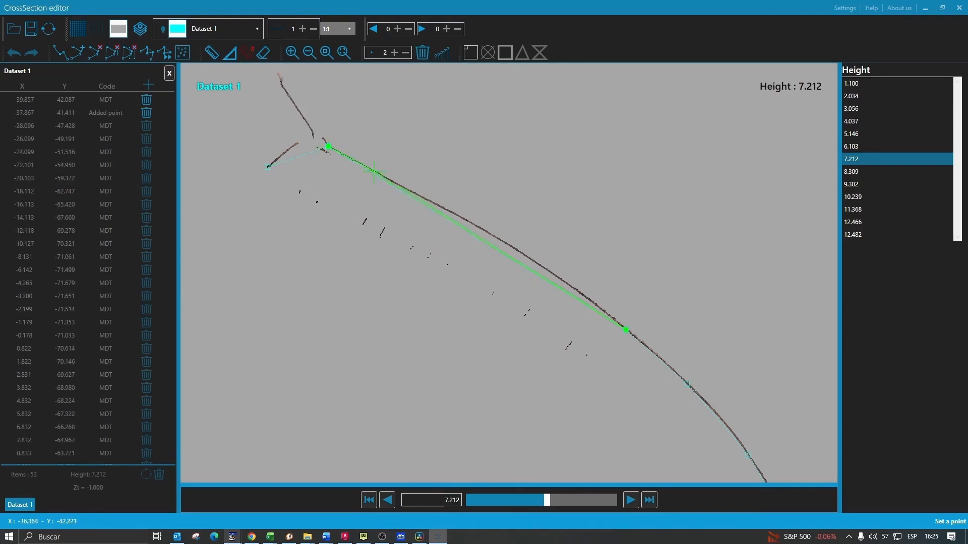
{"action": "left_click", "coordinate": [397, 183]}
{"action": "left_click", "coordinate": [465, 220]}
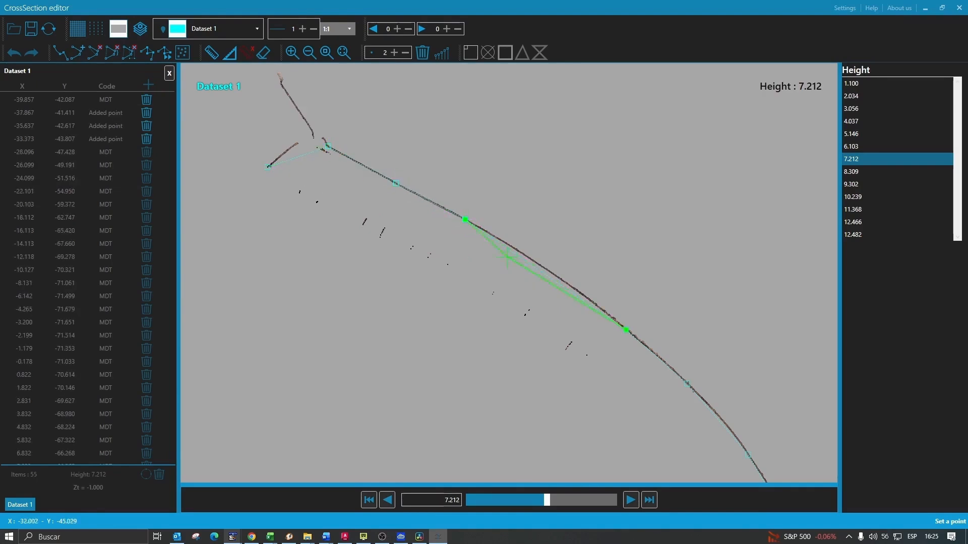
{"action": "left_click", "coordinate": [534, 262]}
{"action": "left_click", "coordinate": [591, 301]}
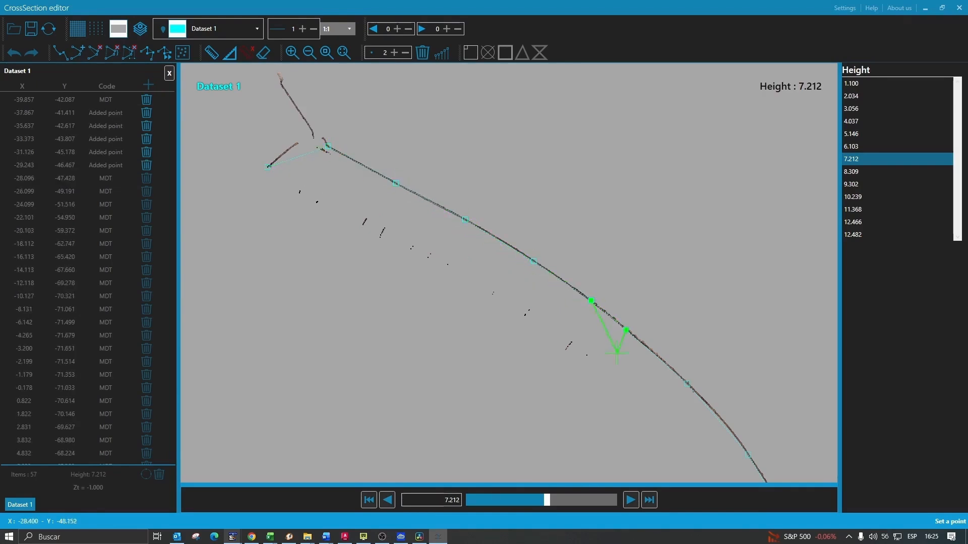
{"action": "right_click", "coordinate": [632, 303]}
{"action": "left_click", "coordinate": [651, 324]}
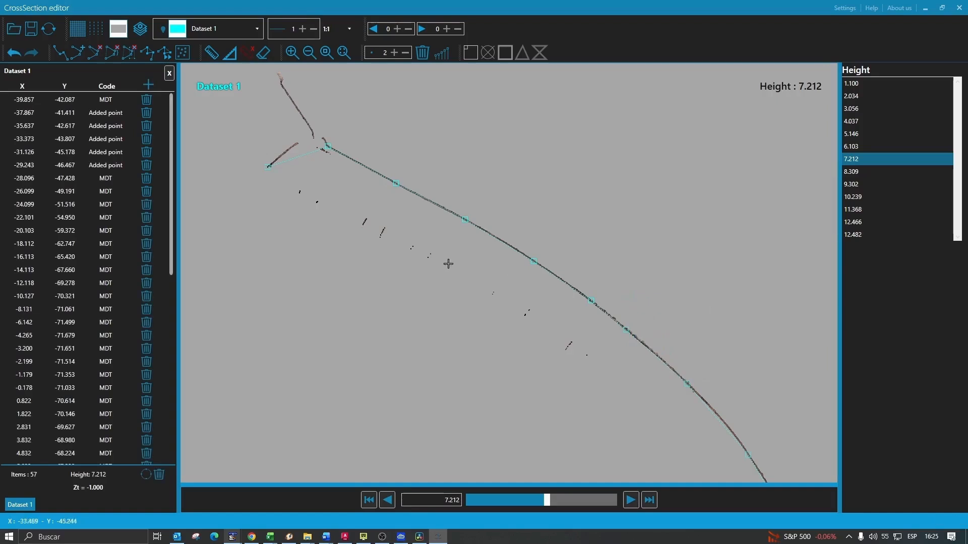
{"action": "left_click", "coordinate": [267, 165]}
{"action": "left_click", "coordinate": [260, 175]}
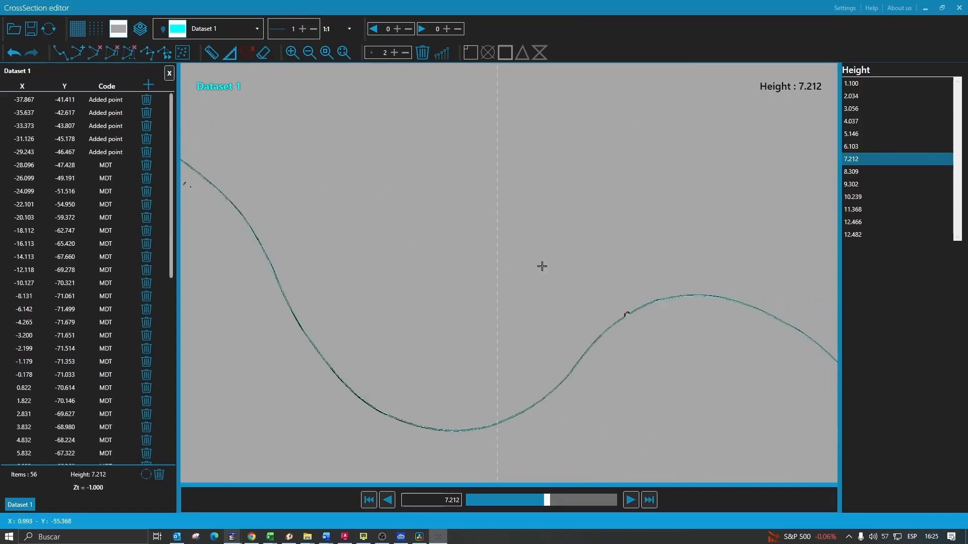
- Keep Dataset 1 active, transfer the edited lines back, and close the CrossSection editor
{"action": "left_click", "coordinate": [860, 184]}
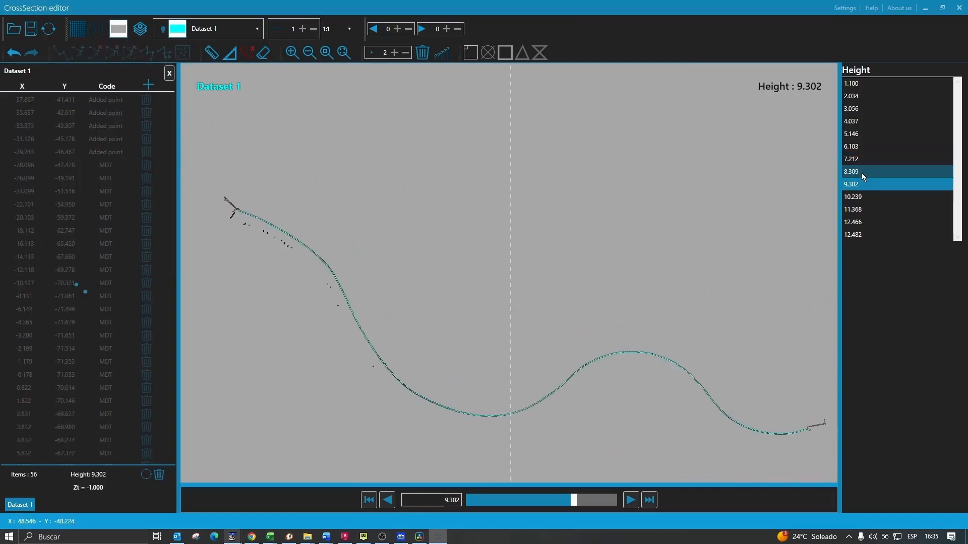
{"action": "left_click", "coordinate": [861, 173]}
{"action": "left_click", "coordinate": [204, 29]}
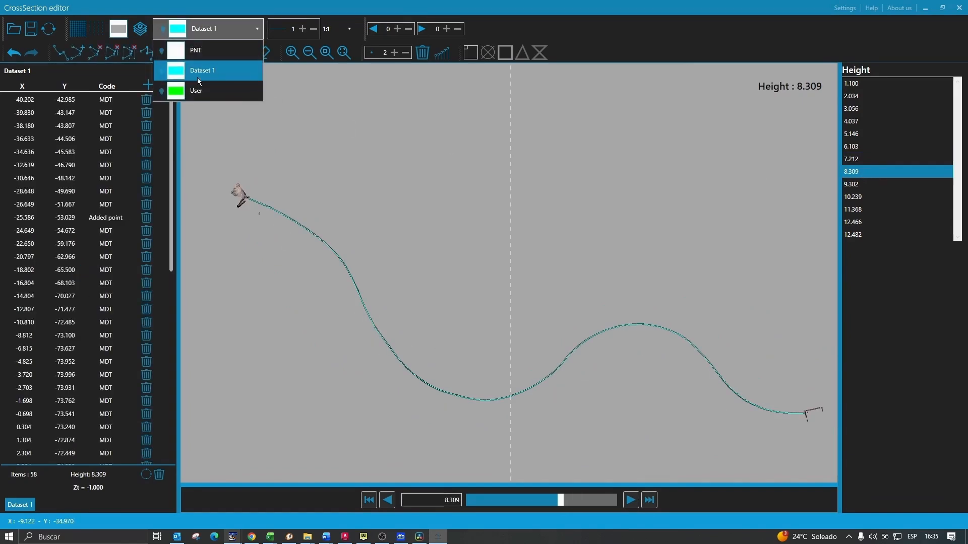
{"action": "left_click", "coordinate": [218, 72]}
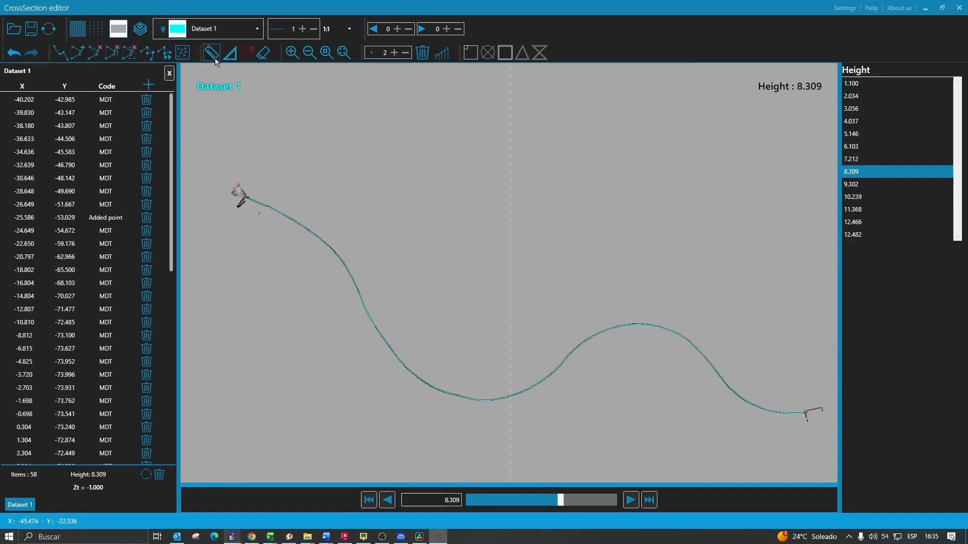
{"action": "left_click", "coordinate": [48, 29]}
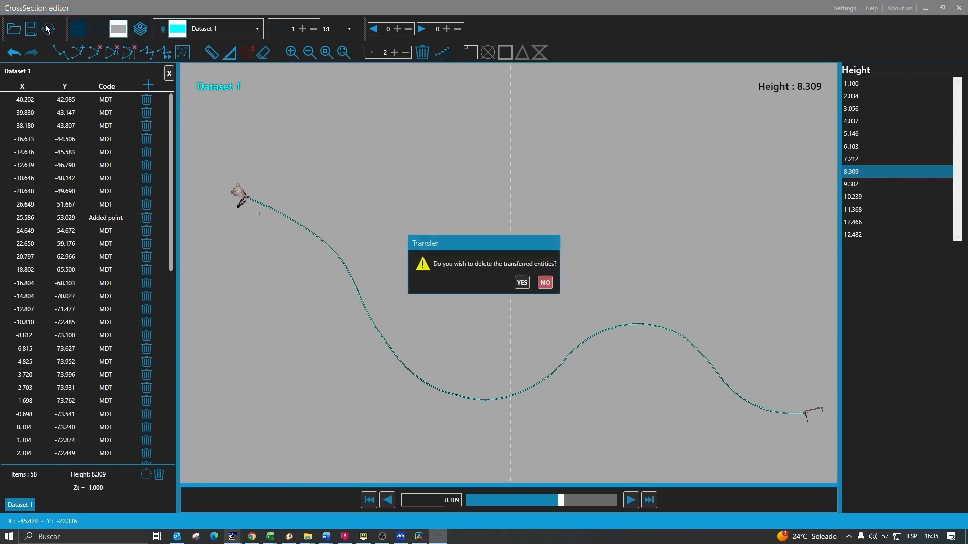
{"action": "left_click", "coordinate": [520, 283]}
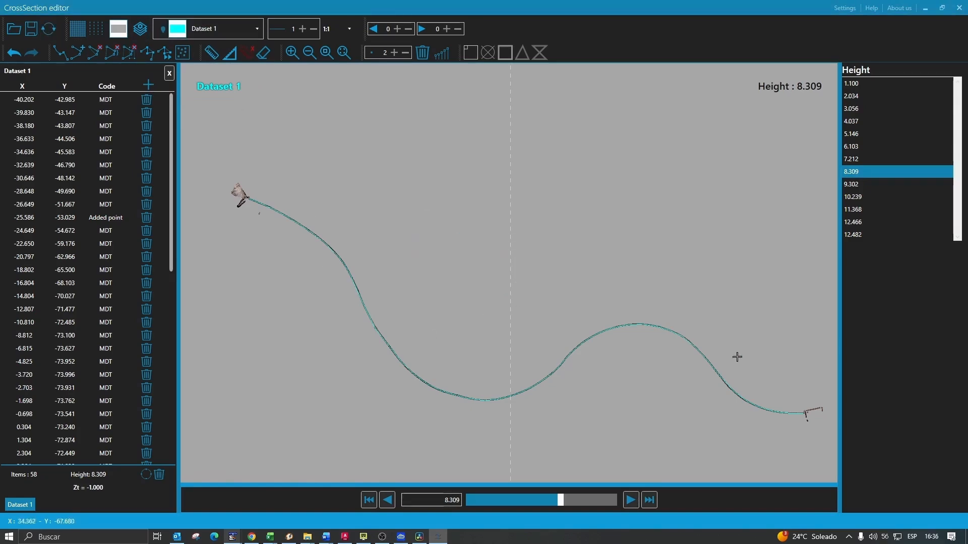
{"action": "left_click", "coordinate": [960, 7]}
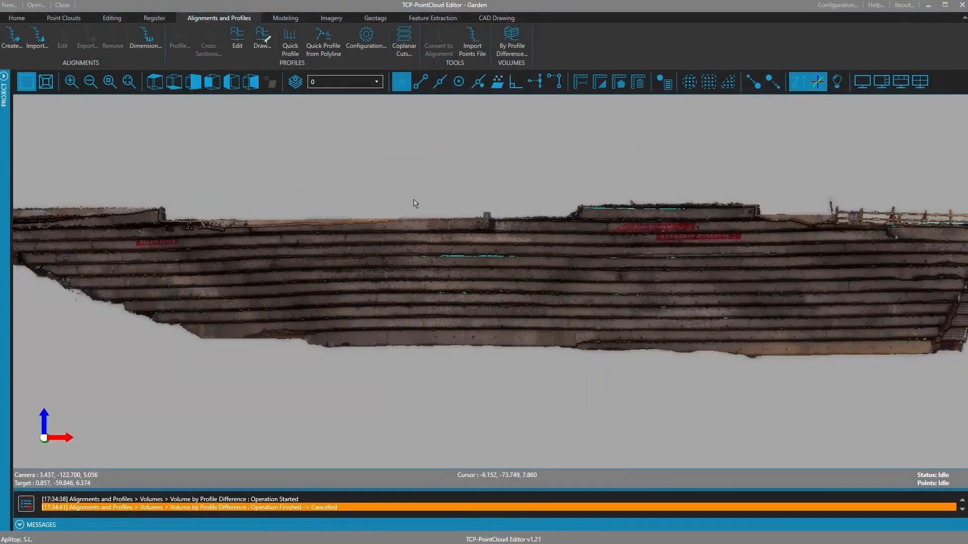
- Turn on Keep in the CAD Drawing tools so the drawing lines stay shown
{"action": "middle_click_drag", "start_coordinate": [414, 198], "coordinate": [382, 229]}
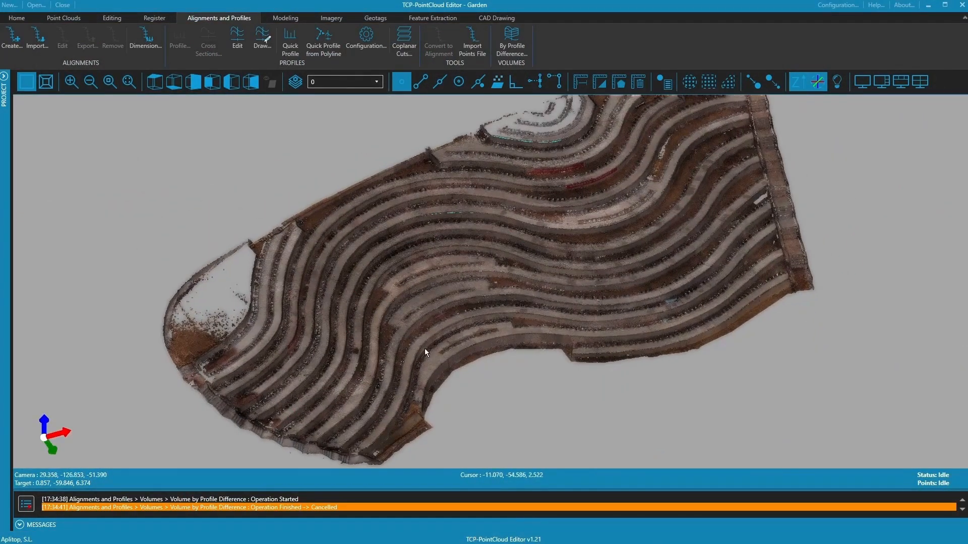
{"action": "left_click", "coordinate": [491, 19]}
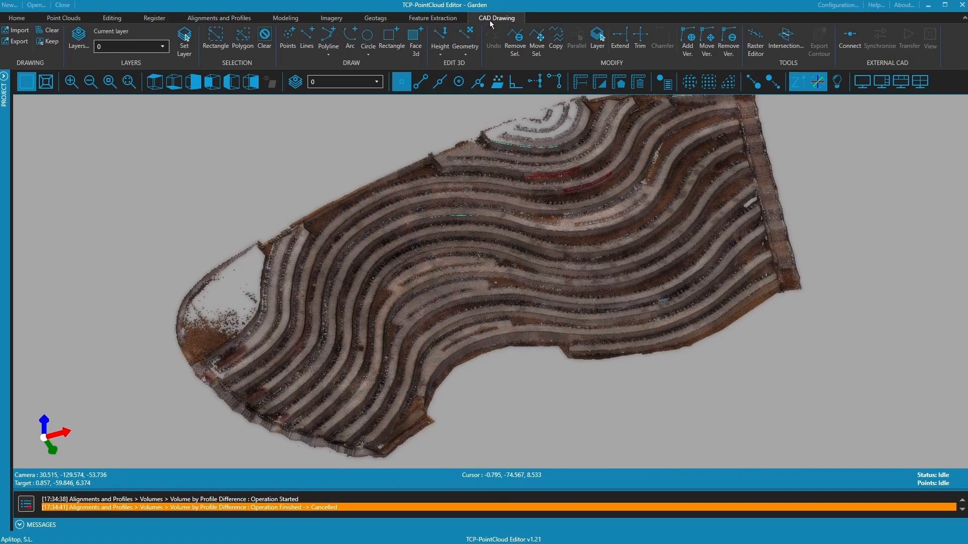
{"action": "left_click", "coordinate": [44, 44]}
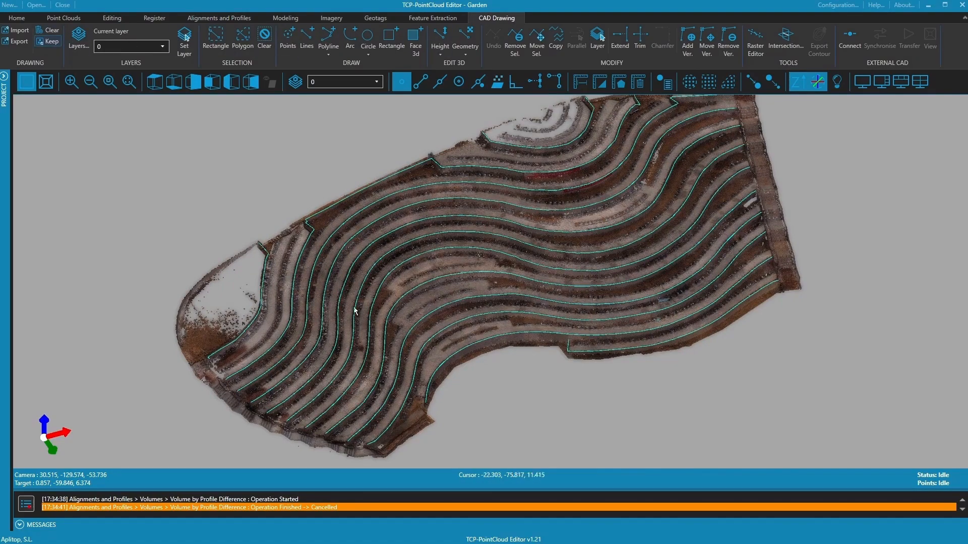
{"action": "mouse_move", "coordinate": [354, 306]}
{"action": "middle_mouse_down"}
{"action": "mouse_move", "coordinate": [345, 249]}
{"action": "mouse_move", "coordinate": [380, 346]}
{"action": "middle_mouse_up"}
{"action": "scroll", "coordinate": [356, 290], "scroll_direction": "up", "scroll_amount": 6}
- Hide the Garden_colorized point cloud in the Project panel
{"action": "left_click", "coordinate": [5, 81]}
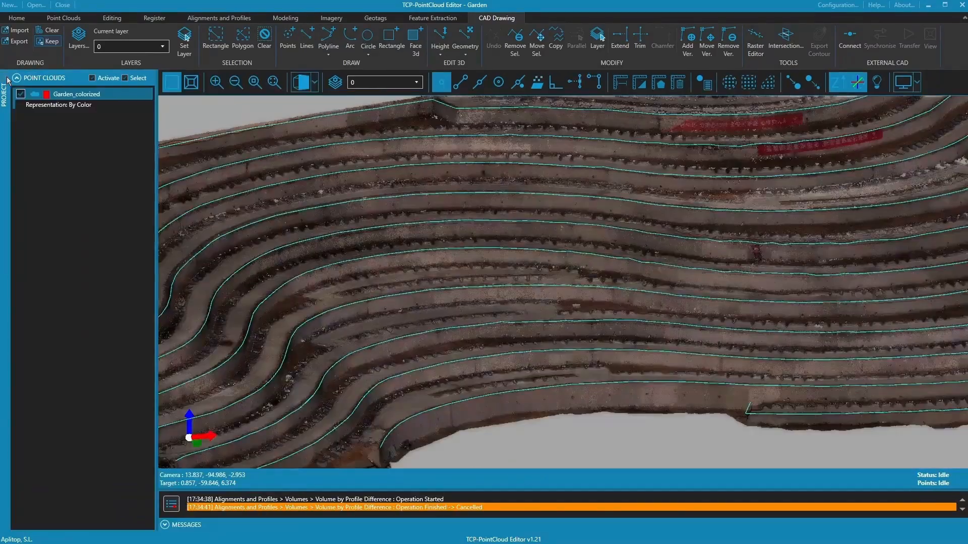
{"action": "left_click", "coordinate": [20, 93]}
{"action": "left_click", "coordinate": [4, 76]}
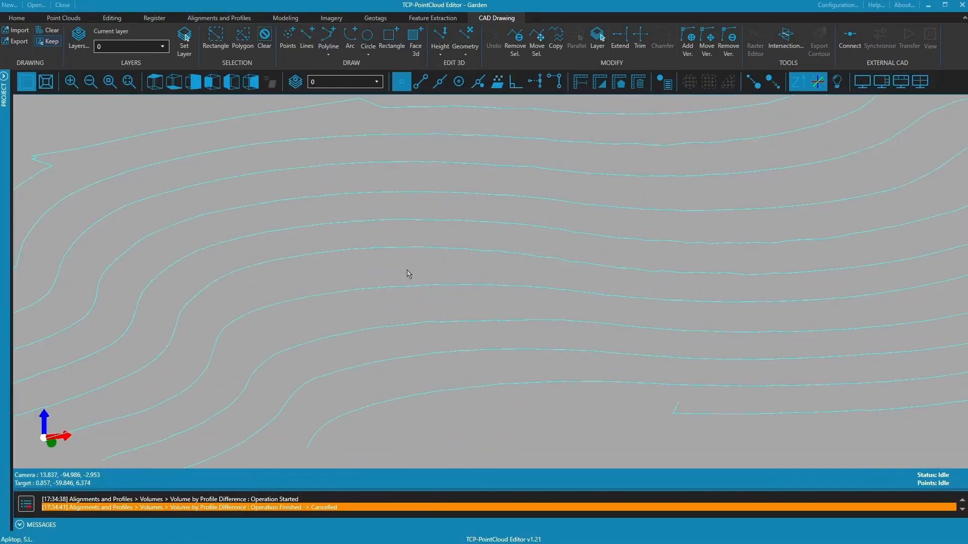
{"action": "scroll", "coordinate": [438, 224], "scroll_direction": "down", "scroll_amount": 7}
{"action": "left_click_drag", "start_coordinate": [499, 247], "coordinate": [362, 298]}
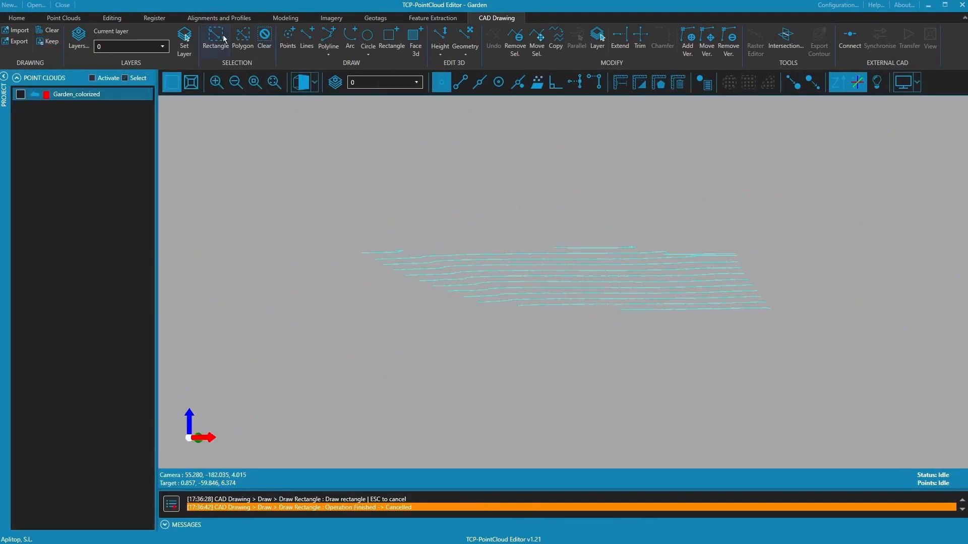
- Rectangle-select all the terrace breakline polylines
{"action": "left_click", "coordinate": [215, 38]}
{"action": "left_click_drag", "start_coordinate": [343, 217], "coordinate": [776, 340]}
{"action": "left_click_drag", "start_coordinate": [497, 341], "coordinate": [510, 252]}
- Show Garden_colorized again and rectify the polylines to upper elevation with 0.200 search radius
{"action": "left_click", "coordinate": [21, 94]}
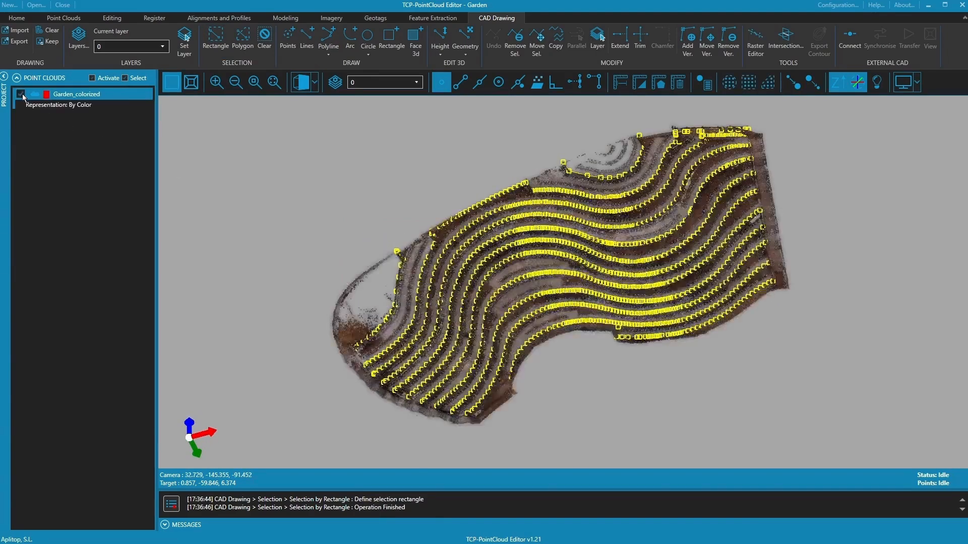
{"action": "left_click", "coordinate": [5, 77]}
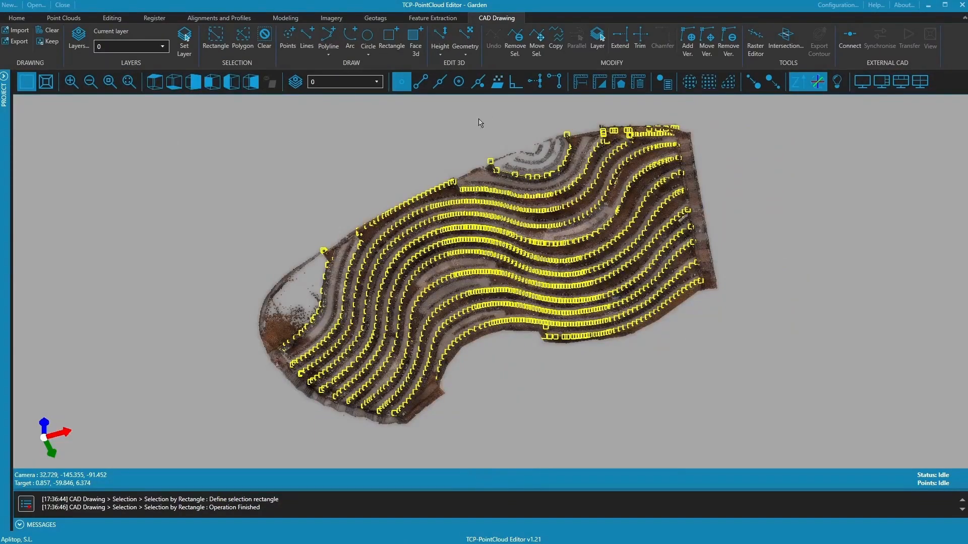
{"action": "left_click", "coordinate": [439, 57]}
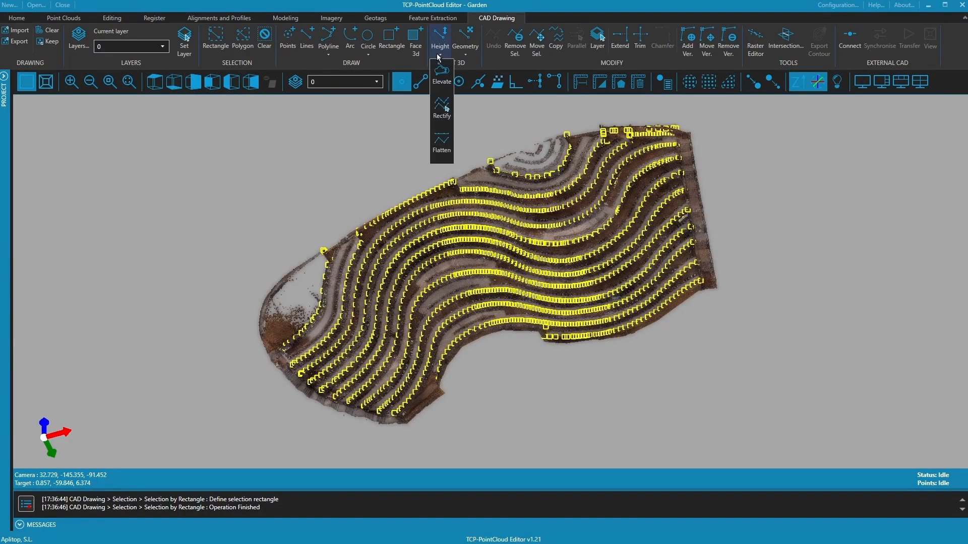
{"action": "left_click", "coordinate": [439, 114]}
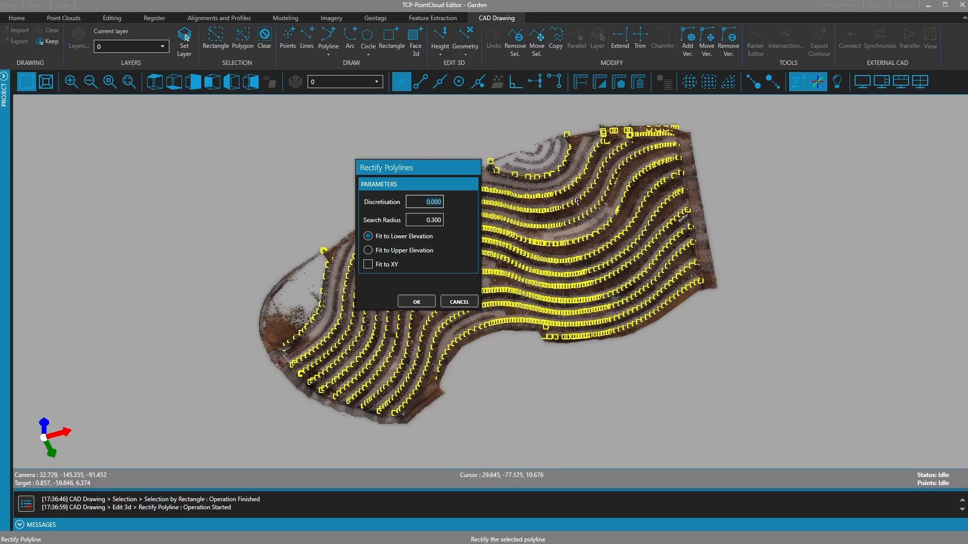
{"action": "left_click", "coordinate": [422, 221]}
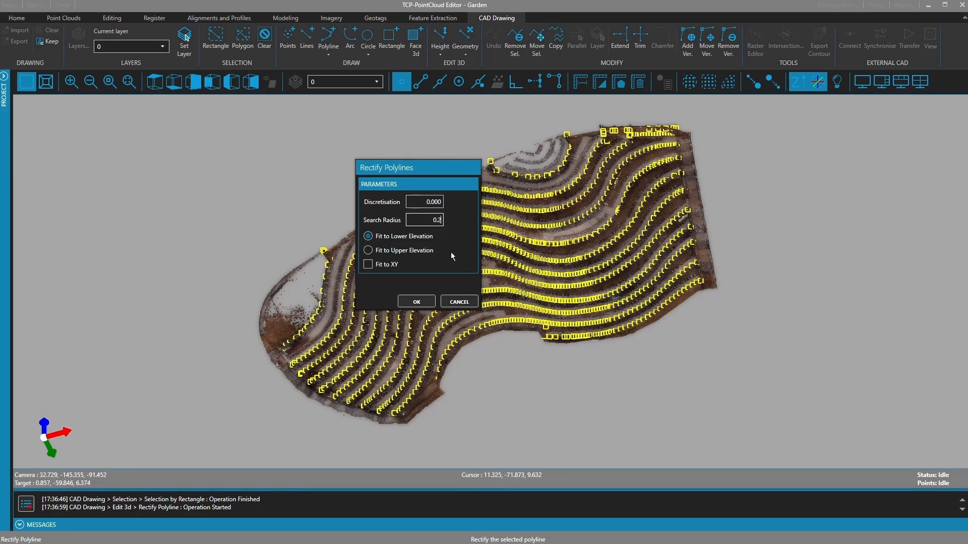
{"action": "left_click", "coordinate": [387, 250]}
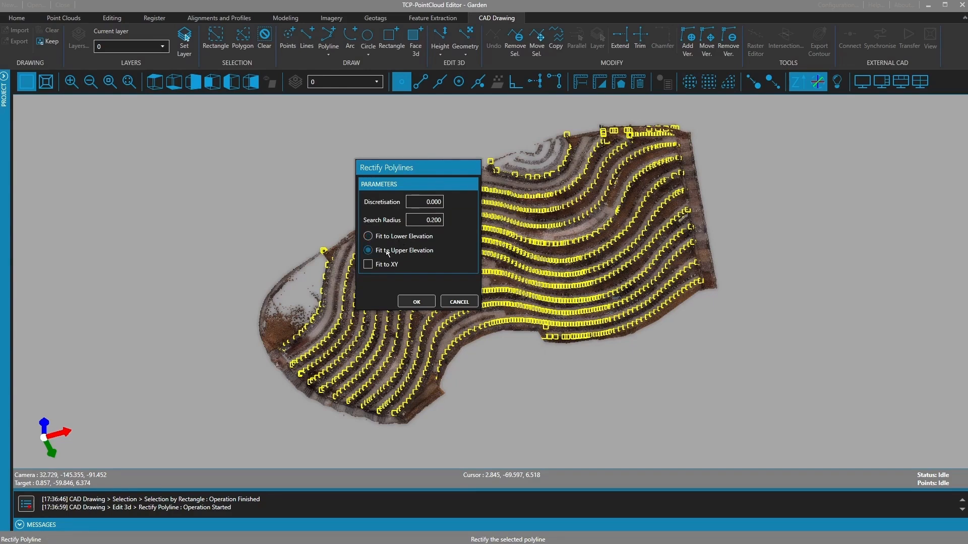
{"action": "left_click", "coordinate": [416, 301]}
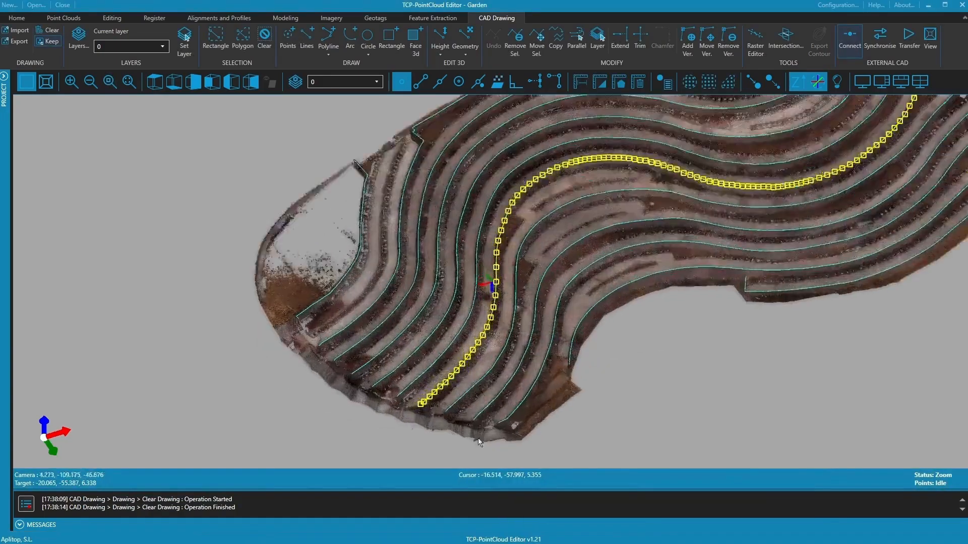
- Check the rectified lines from side and top views, then clear the selection
{"action": "left_click_drag", "start_coordinate": [539, 330], "coordinate": [616, 363]}
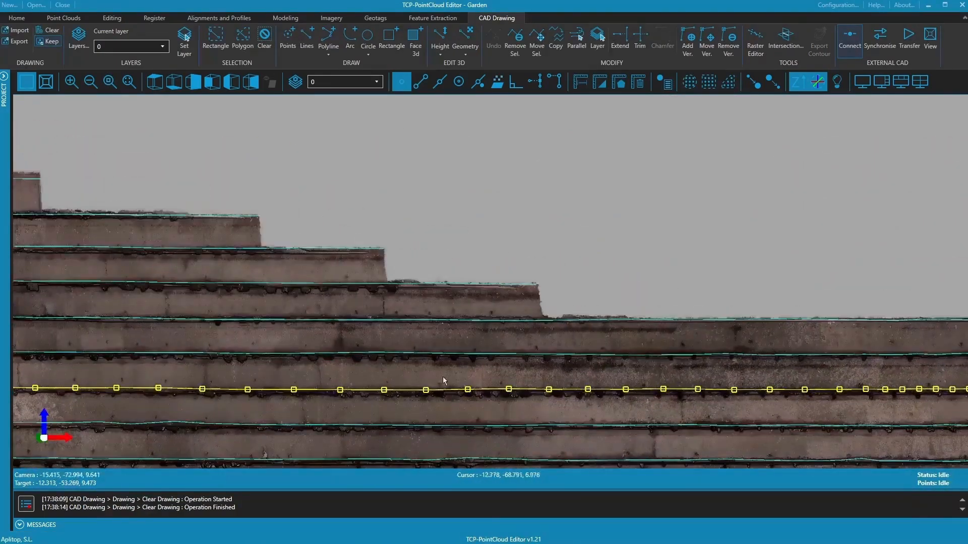
{"action": "scroll", "coordinate": [357, 285], "scroll_direction": "down", "scroll_amount": 3}
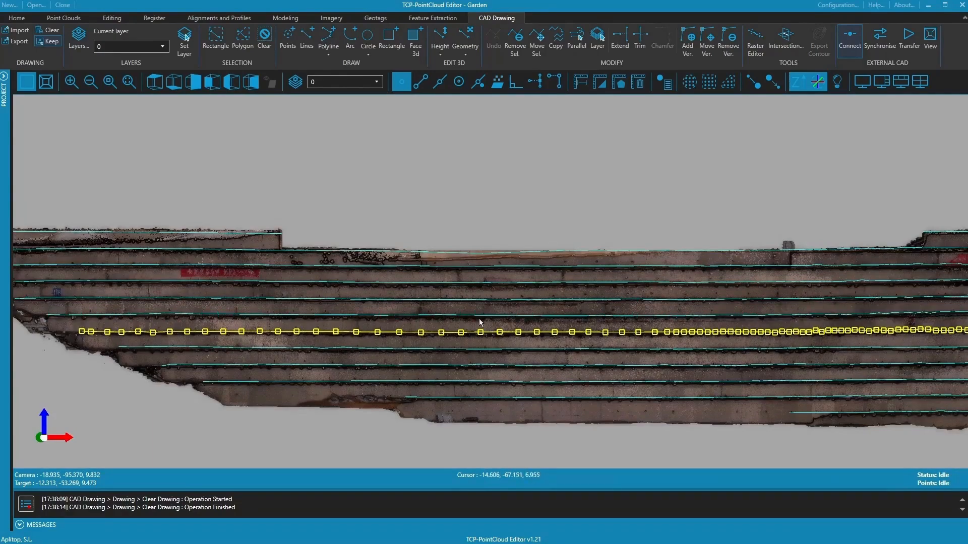
{"action": "scroll", "coordinate": [507, 327], "scroll_direction": "down", "scroll_amount": 1}
{"action": "left_click", "coordinate": [154, 81]}
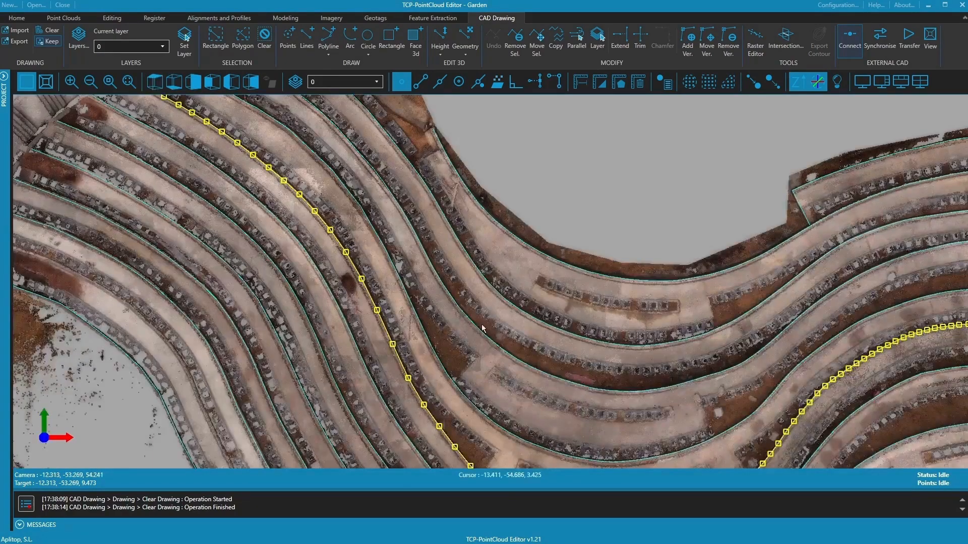
{"action": "scroll", "coordinate": [545, 155], "scroll_direction": "down", "scroll_amount": 3}
{"action": "key", "text": "Escape"}
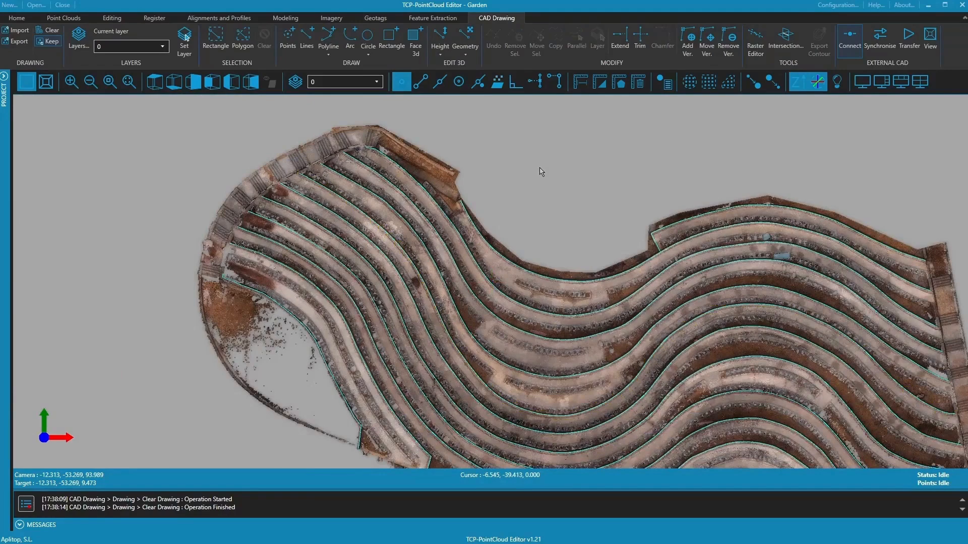
{"action": "left_click", "coordinate": [217, 22]}
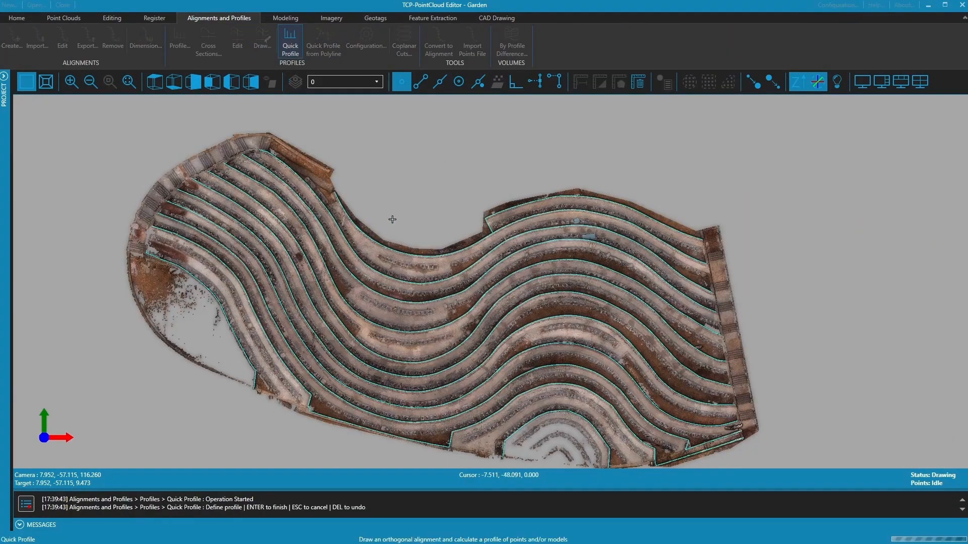
- Draw a quick profile across the terraces and show its Dataset 1 breaklines maximized
{"action": "left_click", "coordinate": [381, 238]}
{"action": "left_click", "coordinate": [237, 335]}
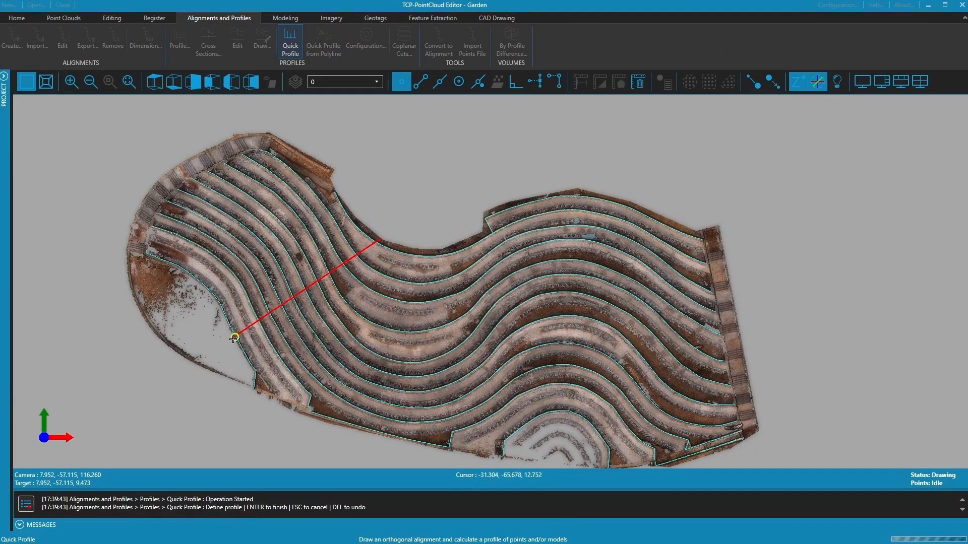
{"action": "right_click", "coordinate": [238, 335]}
{"action": "left_click", "coordinate": [242, 347]}
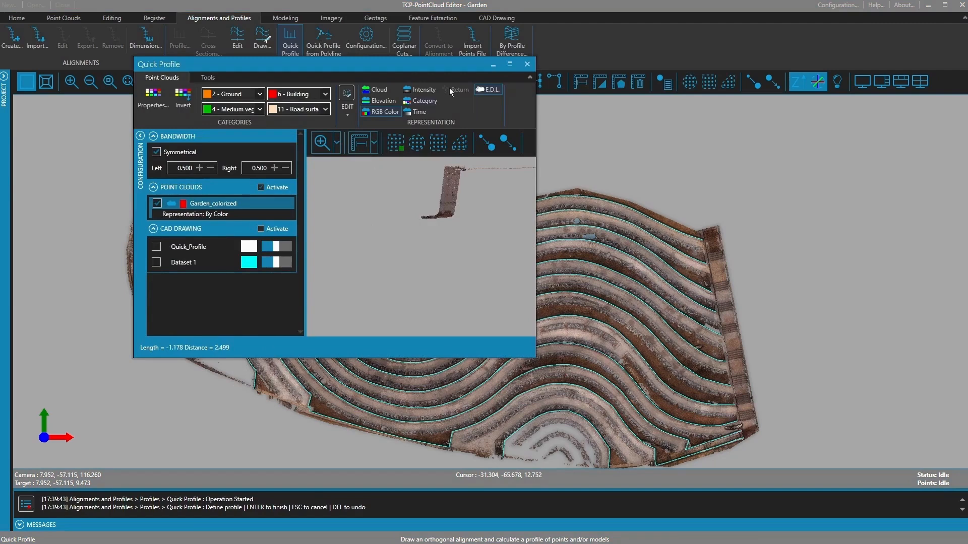
{"action": "left_click", "coordinate": [510, 64]}
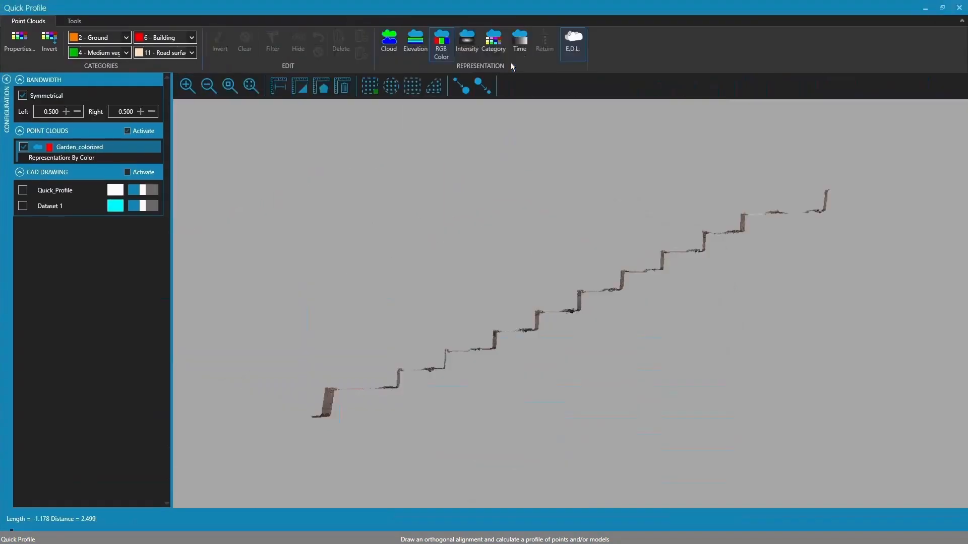
{"action": "left_click", "coordinate": [22, 206]}
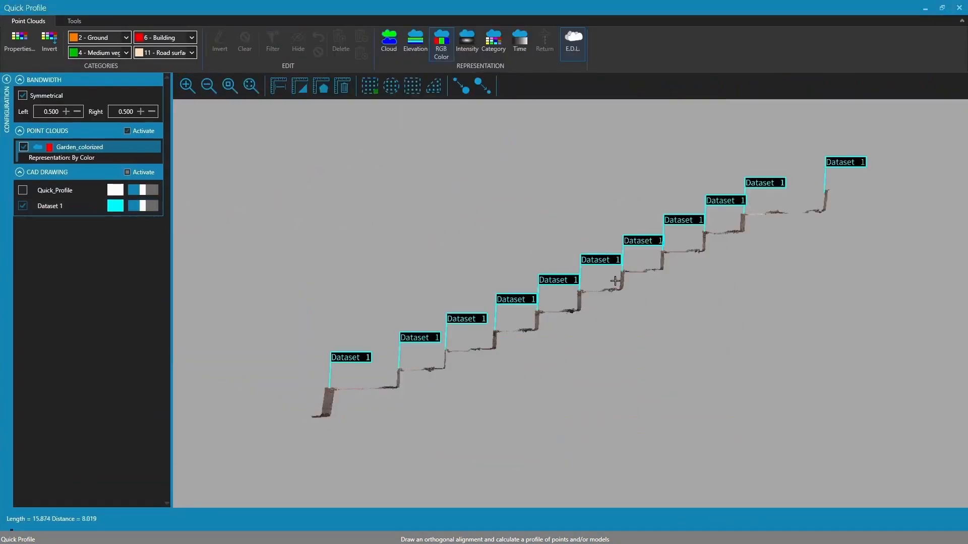
{"action": "scroll", "coordinate": [610, 290], "scroll_direction": "up", "scroll_amount": 2}
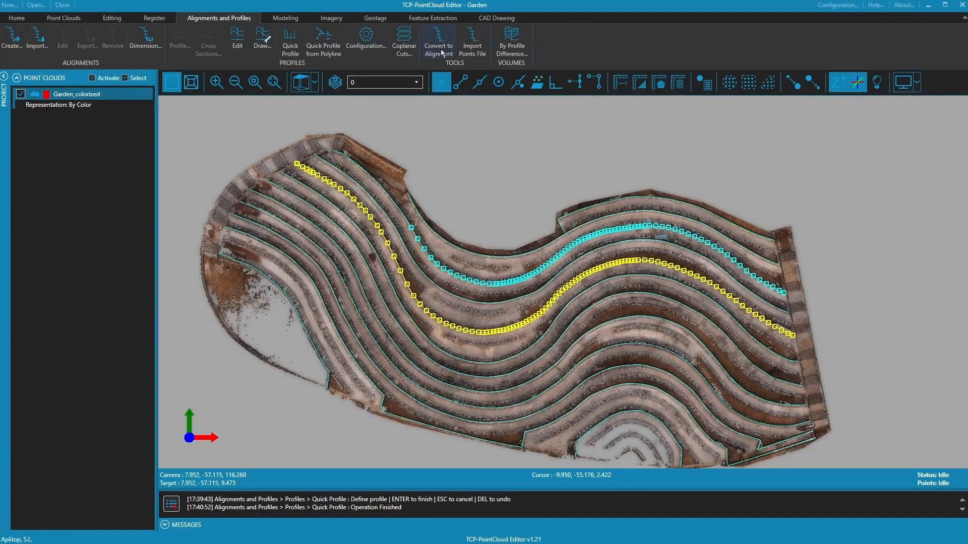
- Convert the polyline to Alignment_1 and set cross sections to cut Dataset 1 3D entities
{"action": "left_click", "coordinate": [439, 45]}
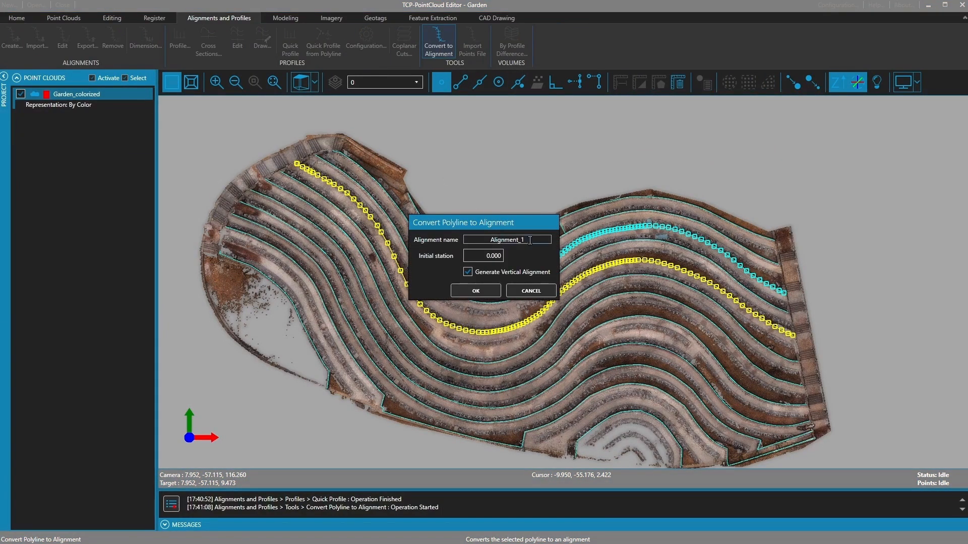
{"action": "left_click", "coordinate": [476, 291]}
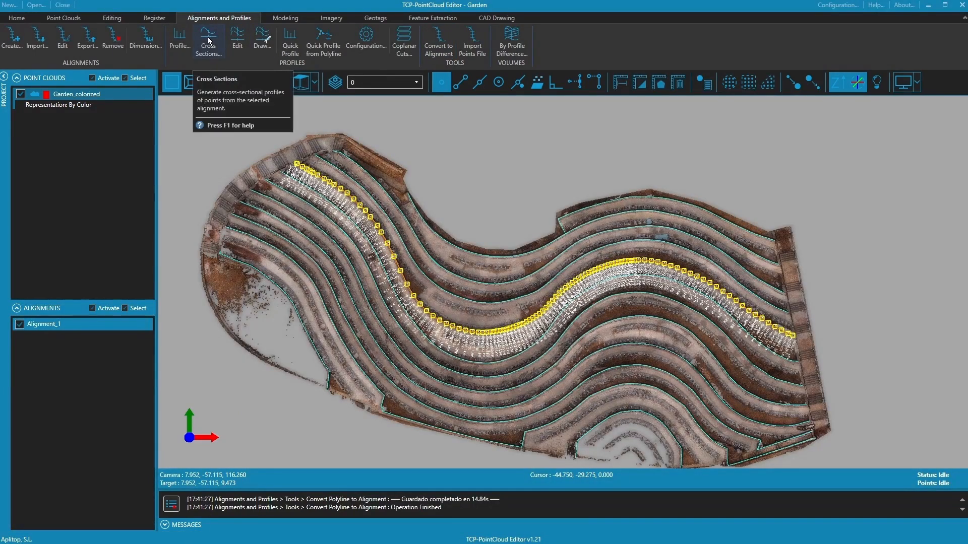
{"action": "left_click", "coordinate": [208, 40]}
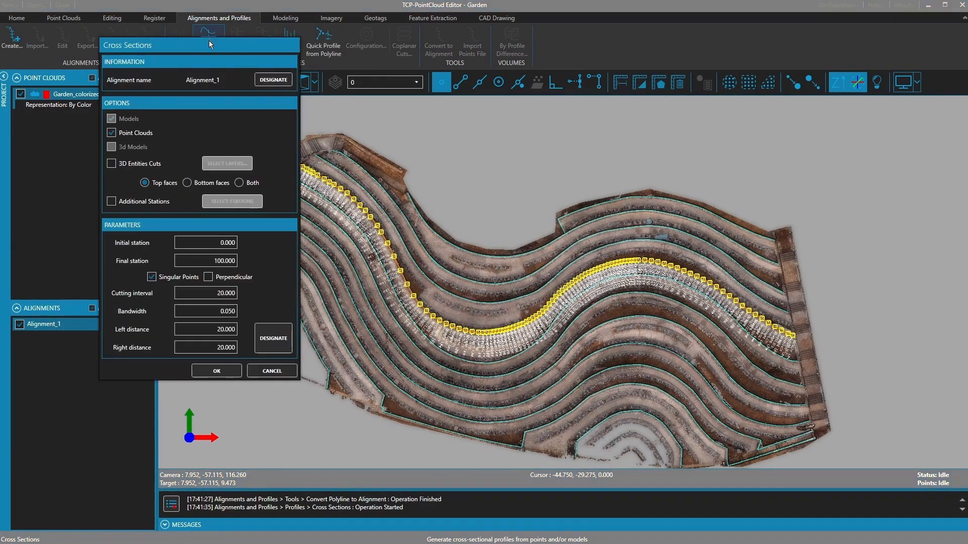
{"action": "left_click_drag", "start_coordinate": [209, 44], "coordinate": [731, 87]}
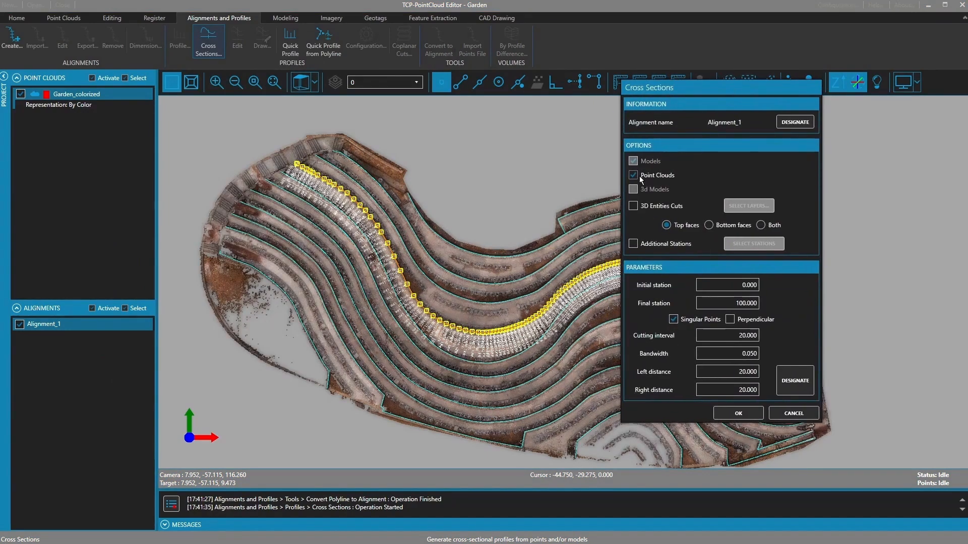
{"action": "left_click", "coordinate": [634, 205]}
{"action": "left_click", "coordinate": [749, 205]}
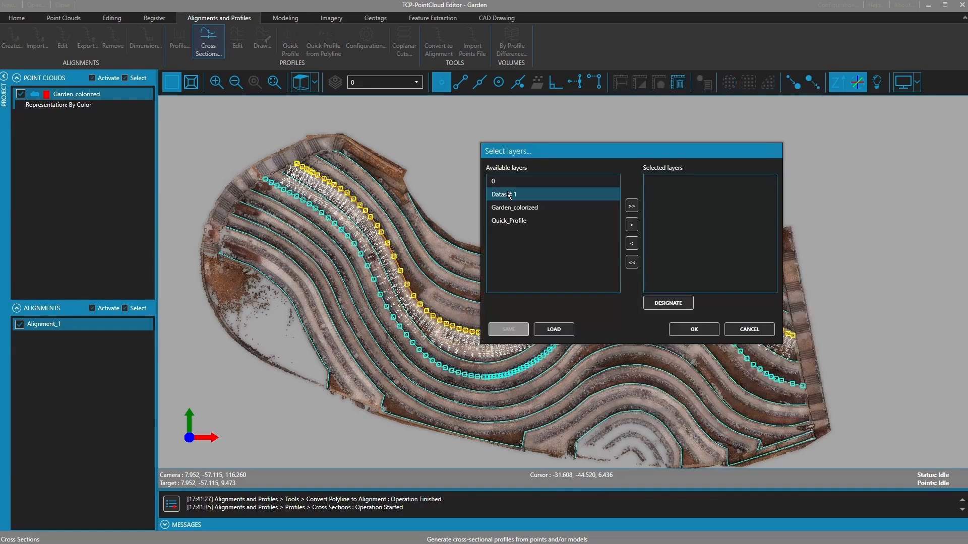
{"action": "double_click", "coordinate": [510, 195]}
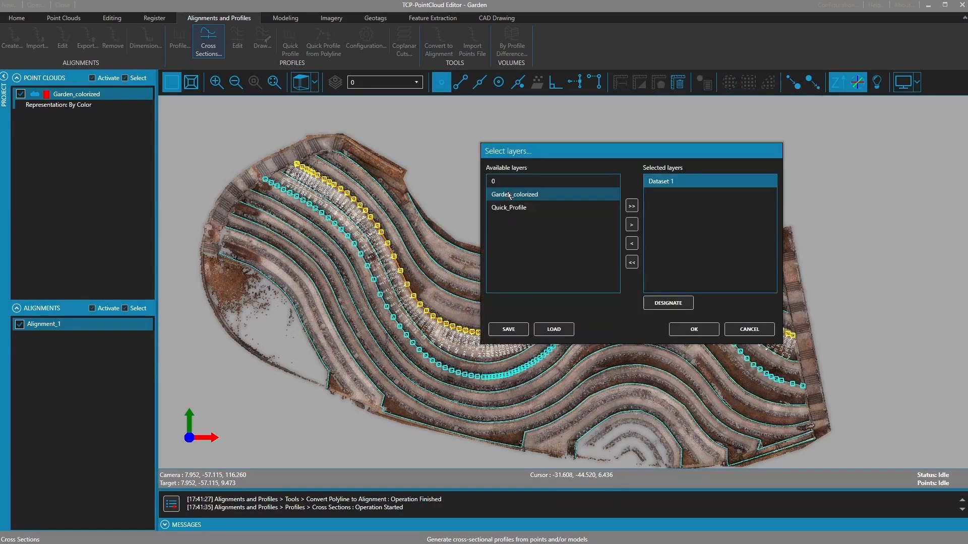
{"action": "left_click", "coordinate": [693, 330]}
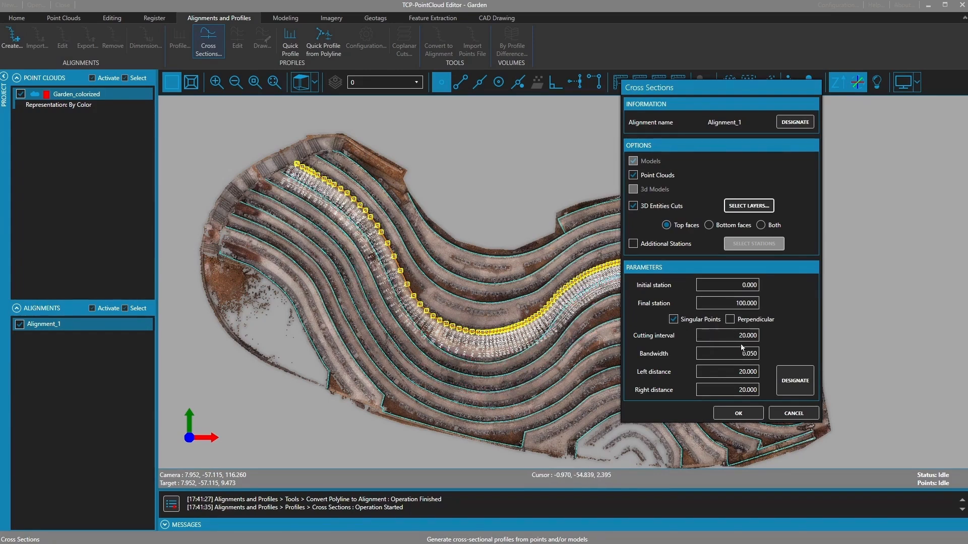
- Calculate cross sections every 20.000 with 10 left distance and review the stations
{"action": "double_click", "coordinate": [742, 336]}
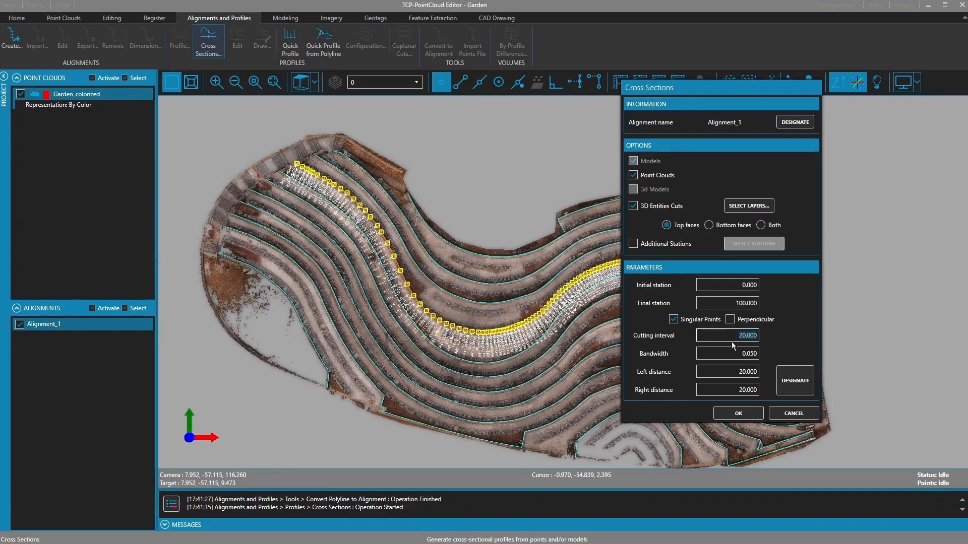
{"action": "double_click", "coordinate": [741, 355]}
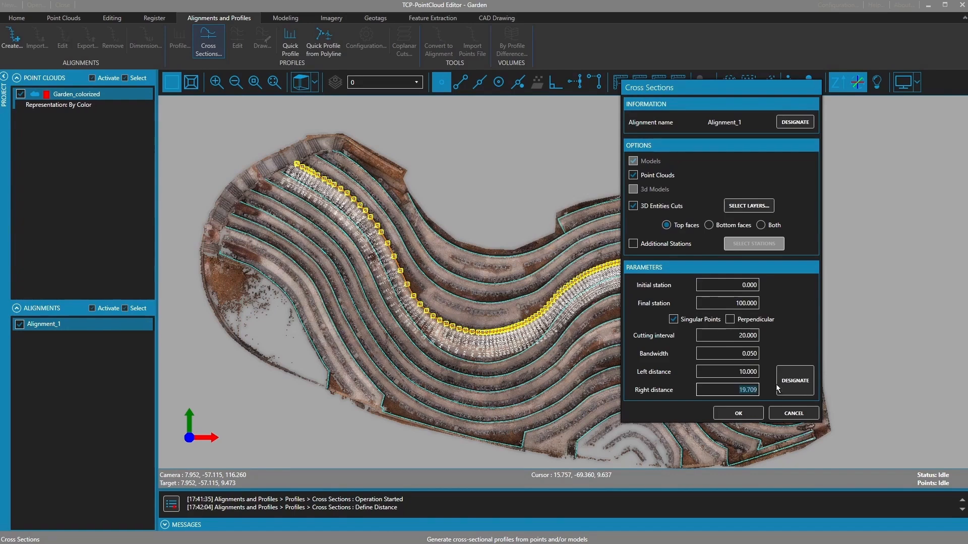
{"action": "left_click", "coordinate": [738, 414]}
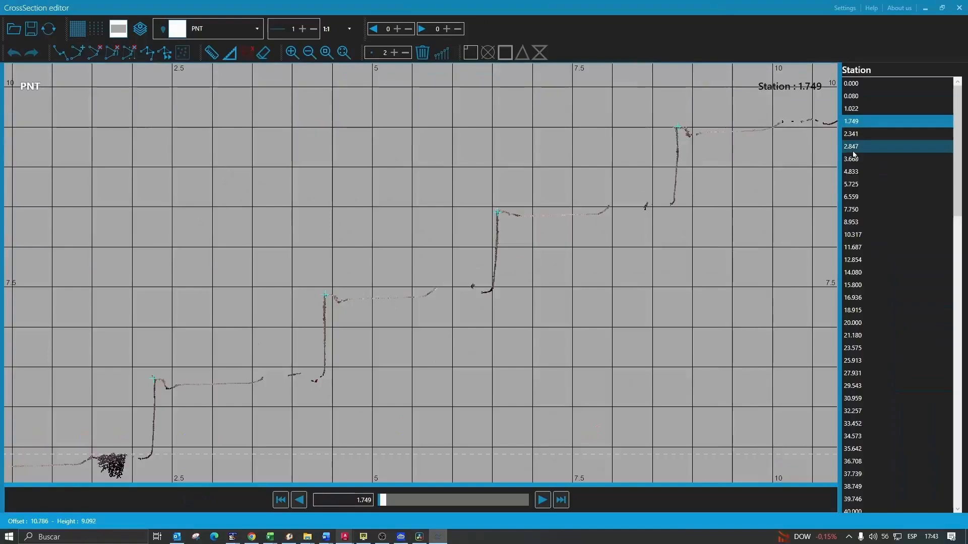
{"action": "left_click_drag", "start_coordinate": [857, 121], "coordinate": [865, 285]}
{"action": "scroll", "coordinate": [605, 245], "scroll_direction": "down", "scroll_amount": 2}
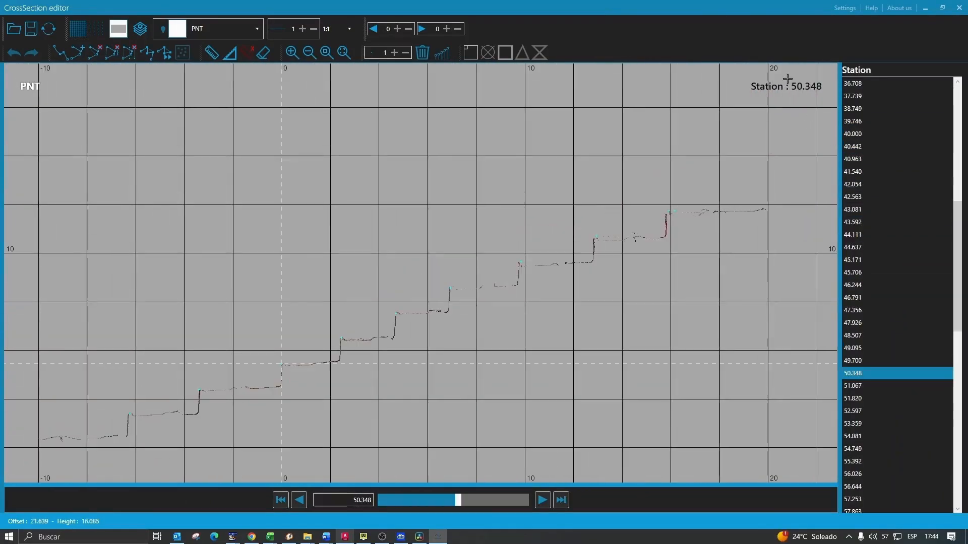
{"action": "left_click", "coordinate": [959, 7]}
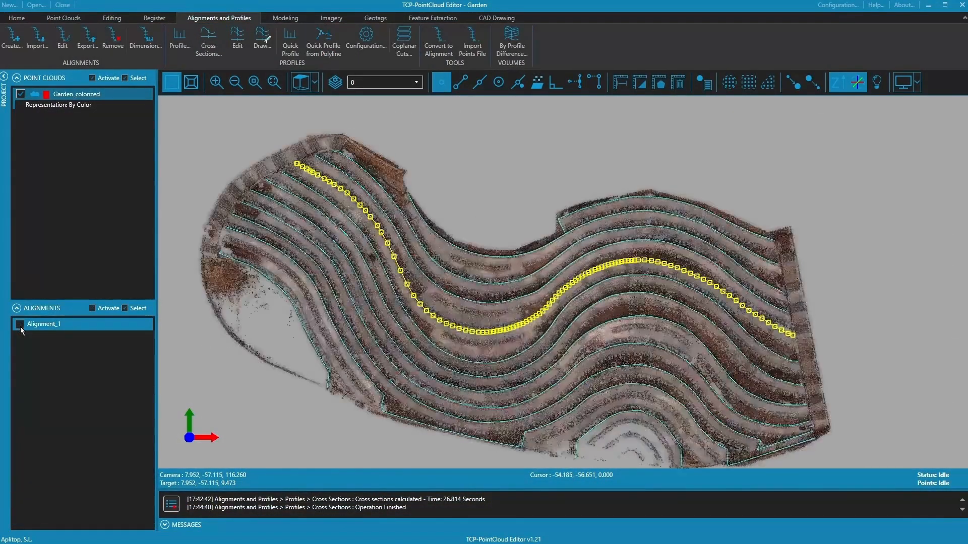
- Hide the cross sections and connect to AutoCAD on port 40000
{"action": "left_click", "coordinate": [19, 326]}
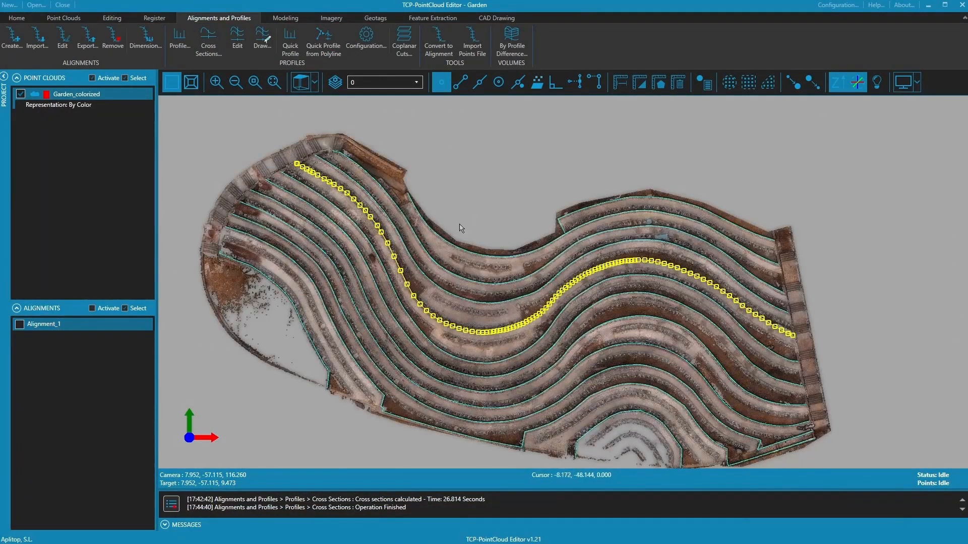
{"action": "key", "text": "Escape"}
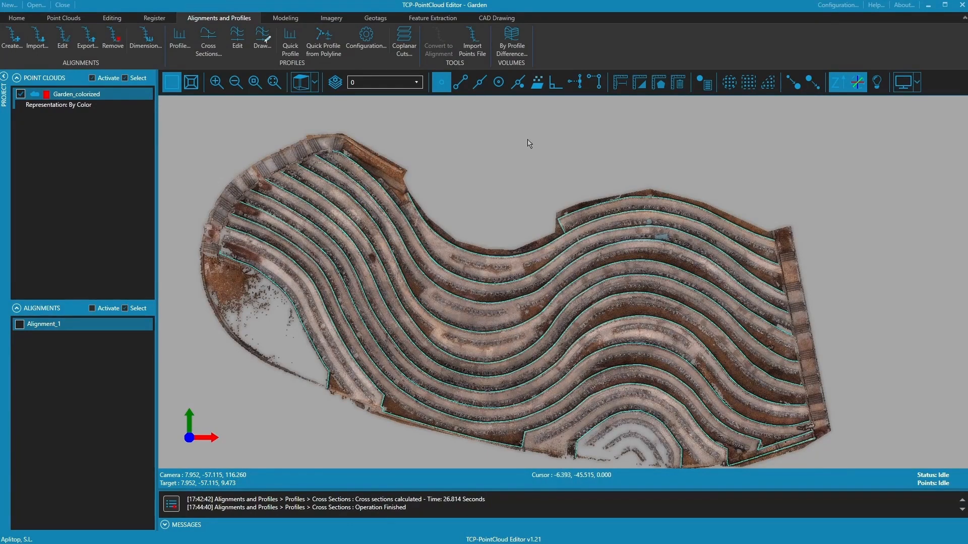
{"action": "left_click", "coordinate": [497, 18]}
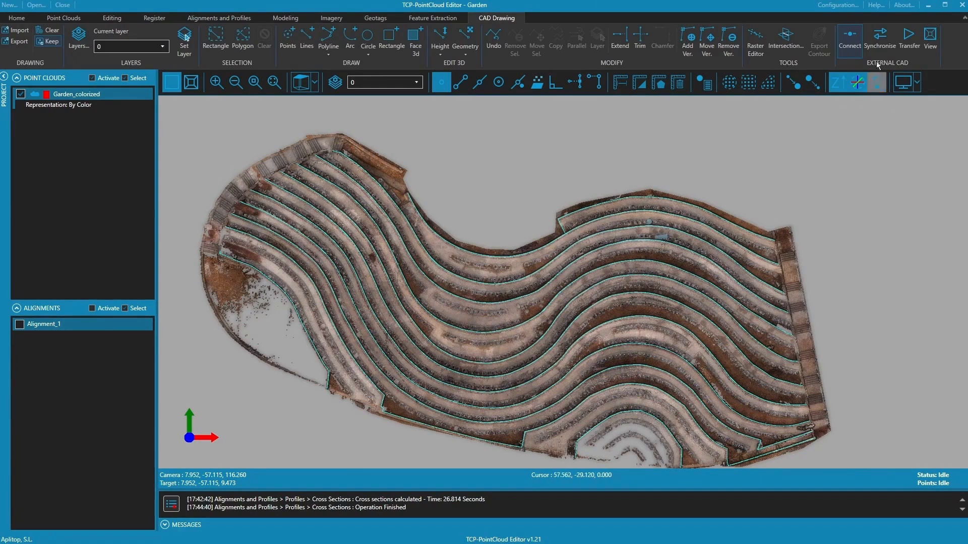
{"action": "left_click", "coordinate": [850, 44]}
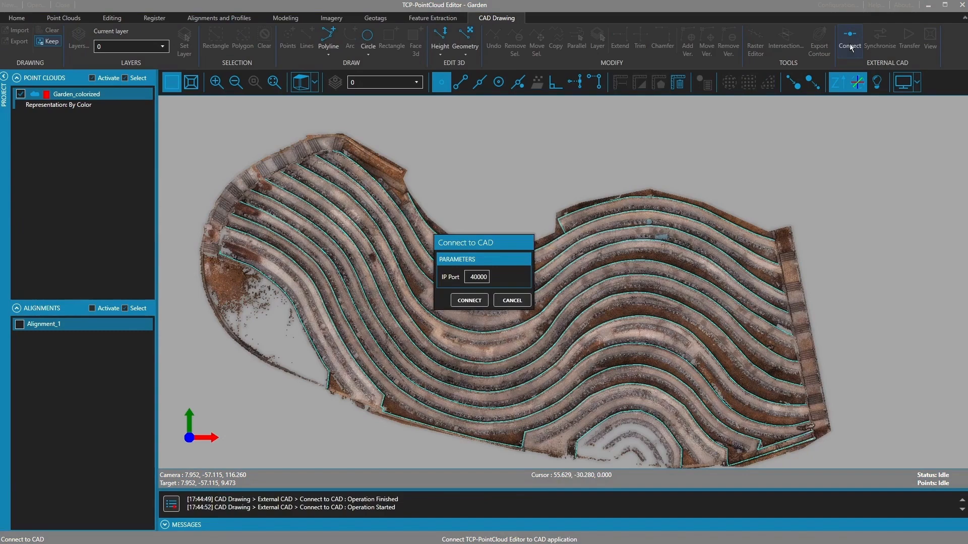
{"action": "left_click", "coordinate": [464, 305]}
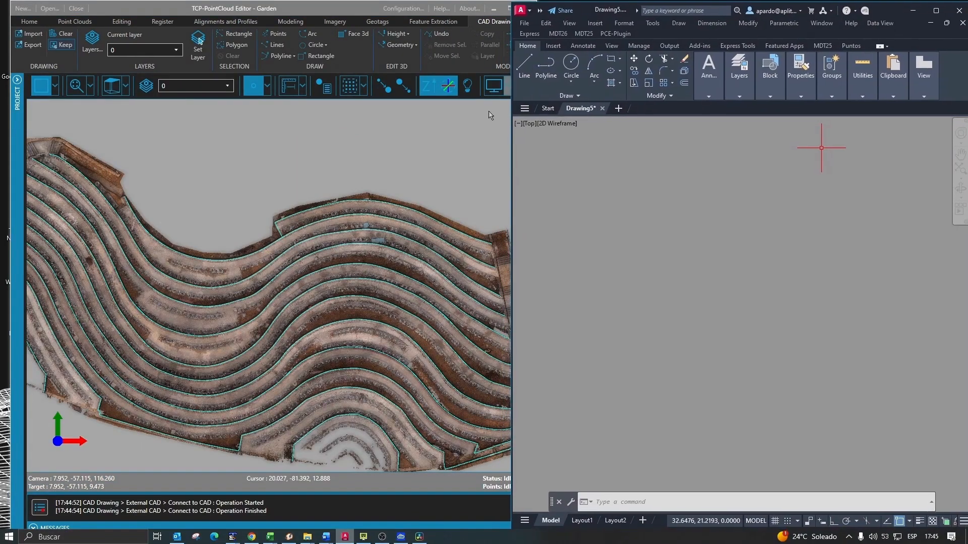
{"action": "left_click_drag", "start_coordinate": [512, 155], "coordinate": [541, 155]}
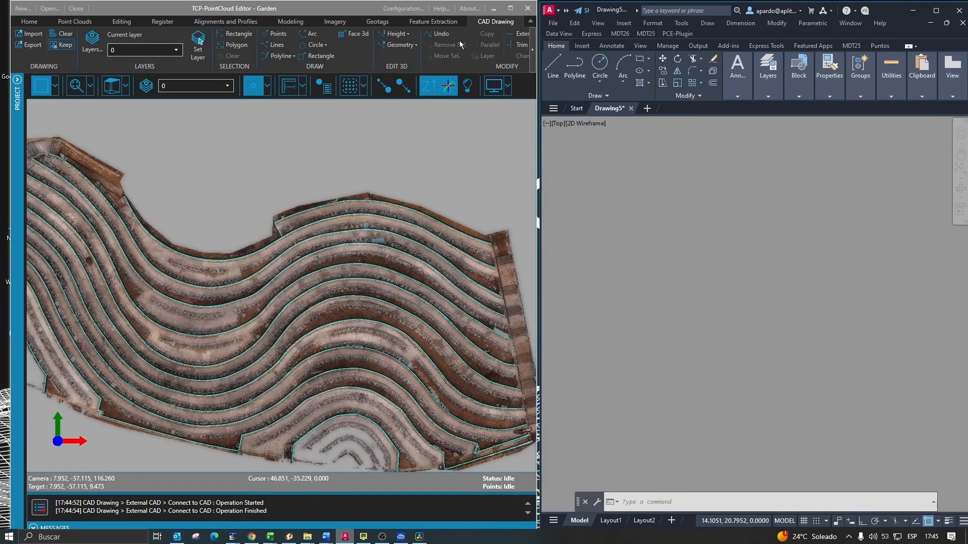
- Transfer the Dataset 1 layer to AutoCAD
{"action": "left_click", "coordinate": [534, 52]}
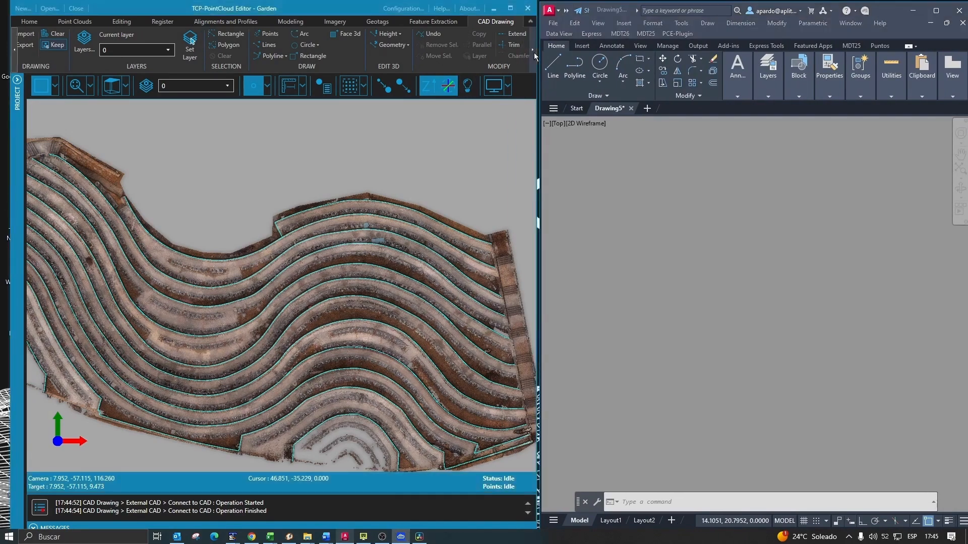
{"action": "left_click", "coordinate": [532, 52]}
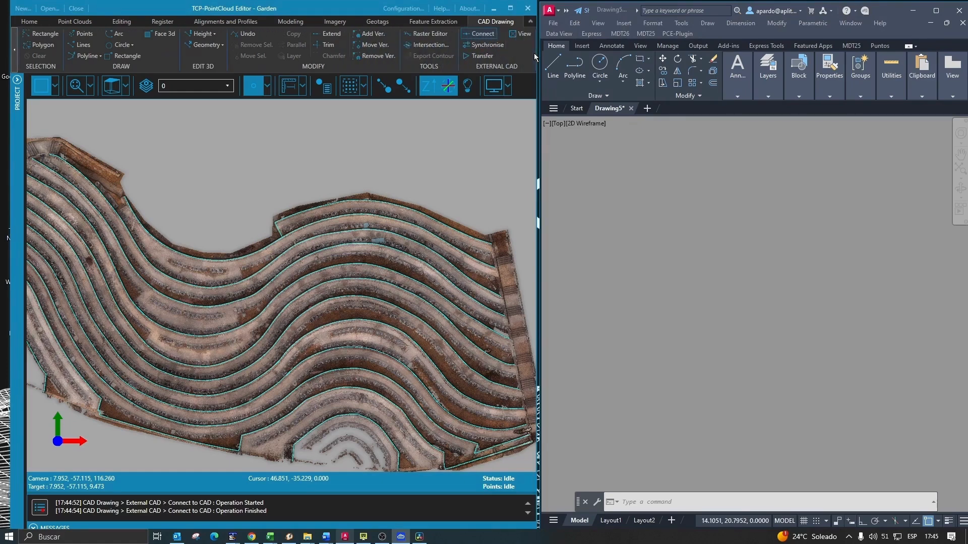
{"action": "left_click", "coordinate": [474, 57]}
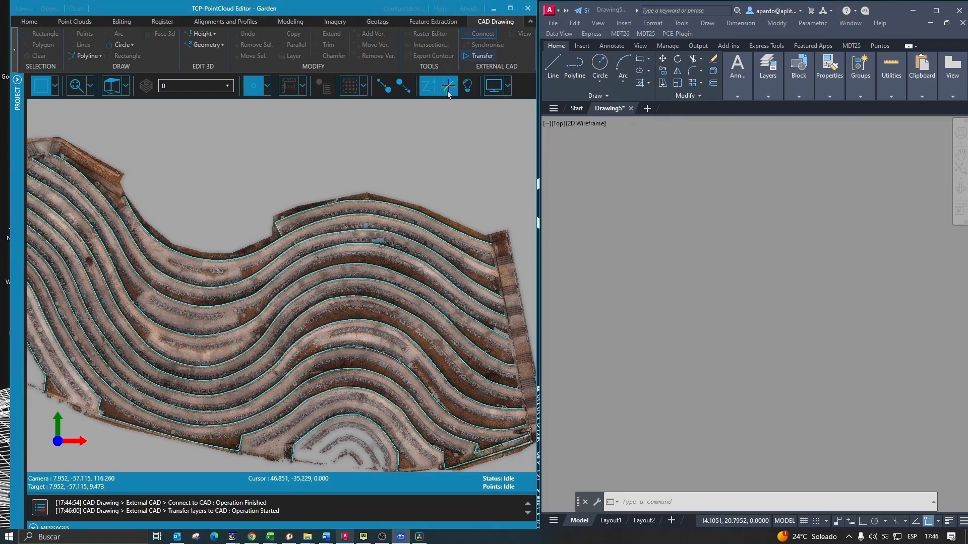
{"action": "left_click", "coordinate": [208, 259]}
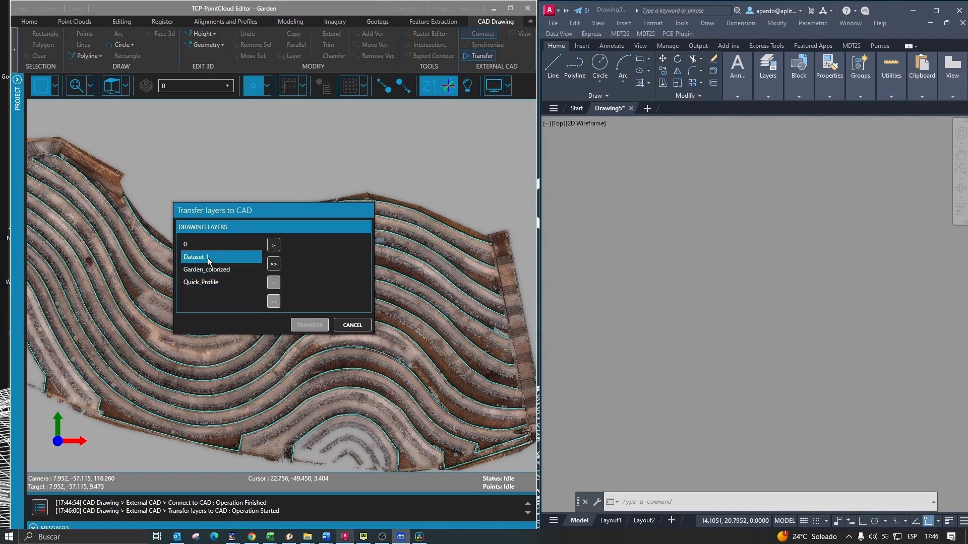
{"action": "left_click", "coordinate": [273, 246]}
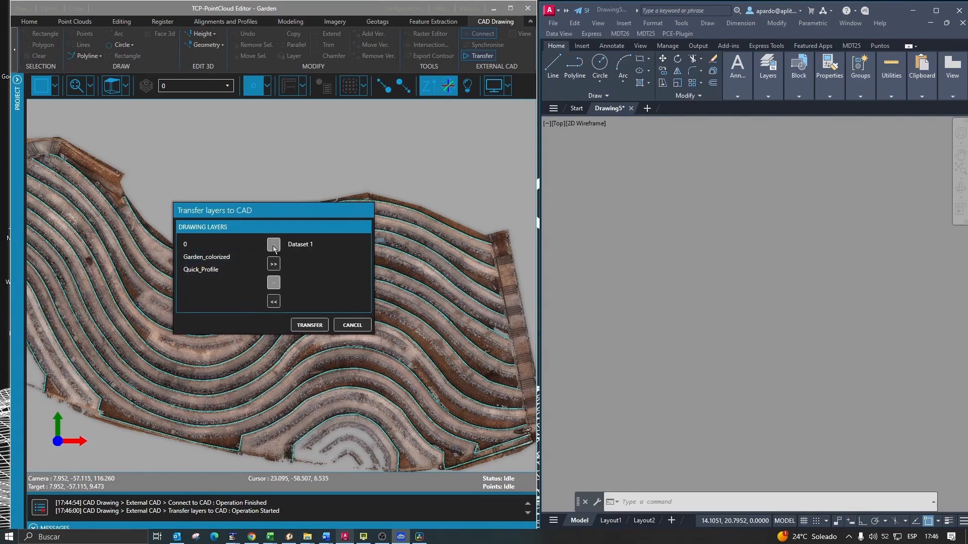
{"action": "left_click", "coordinate": [308, 325]}
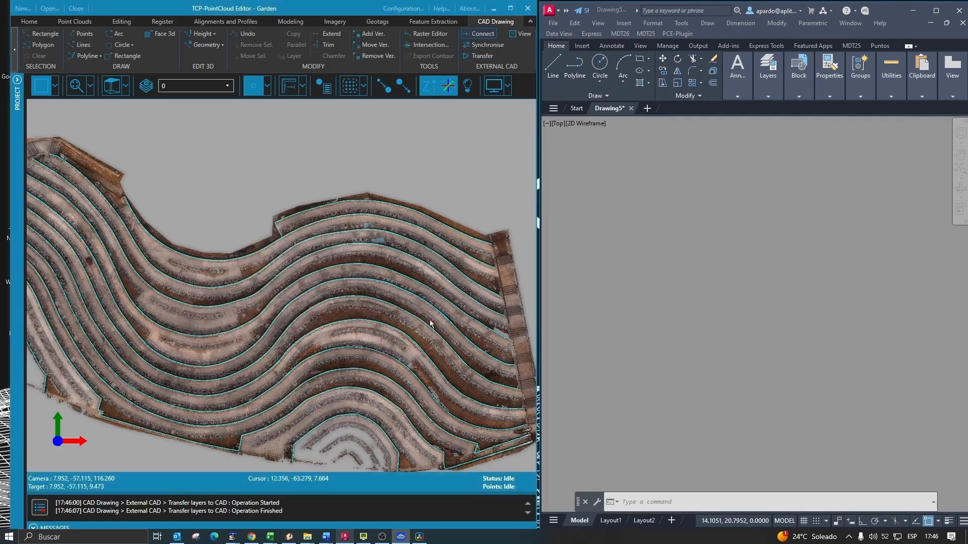
- View the transferred breaklines in AutoCAD, zoomed out and orbited into 3D
{"action": "left_click", "coordinate": [519, 35]}
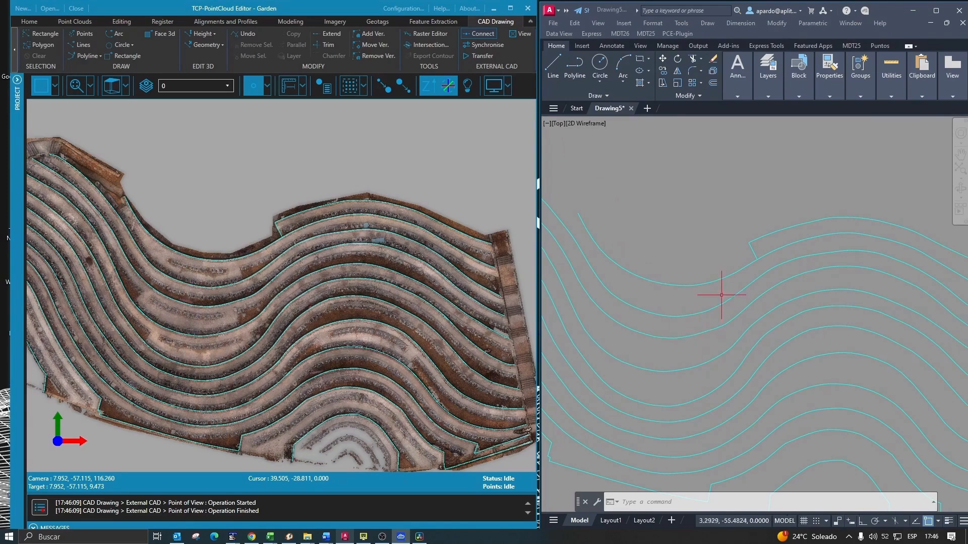
{"action": "scroll", "coordinate": [721, 295], "scroll_direction": "down", "scroll_amount": 4}
{"action": "middle_click_drag", "start_coordinate": [722, 294], "coordinate": [724, 272], "text": "shift"}
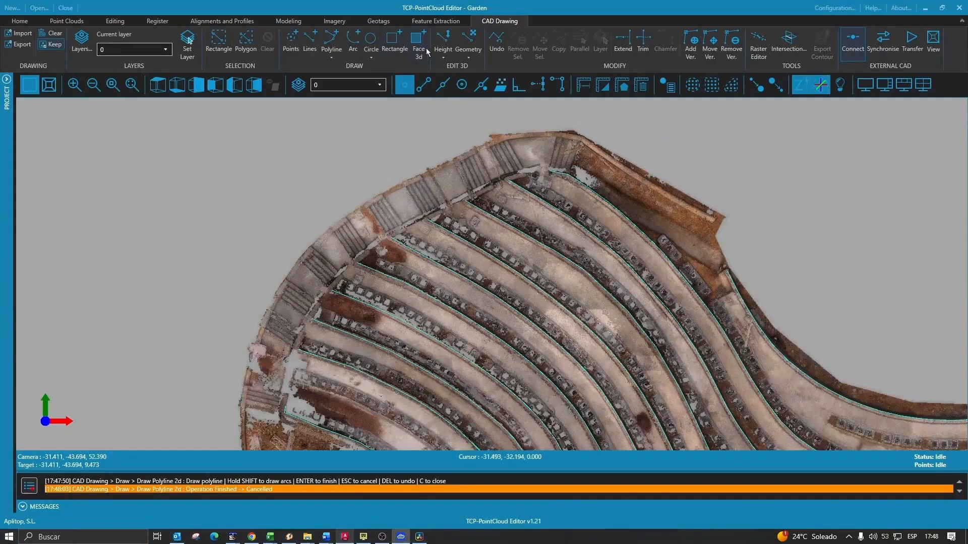
- Draw a nine-vertex 2D polyline along the terraces' curved outer edge from the top corner down
{"action": "left_click", "coordinate": [331, 51]}
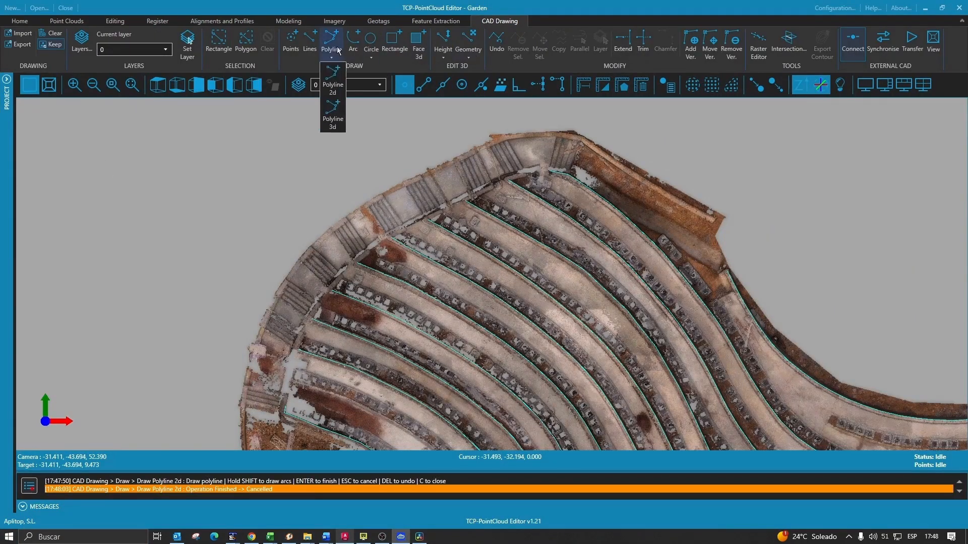
{"action": "left_click", "coordinate": [337, 85]}
{"action": "left_click", "coordinate": [581, 142]}
{"action": "left_click", "coordinate": [554, 135]}
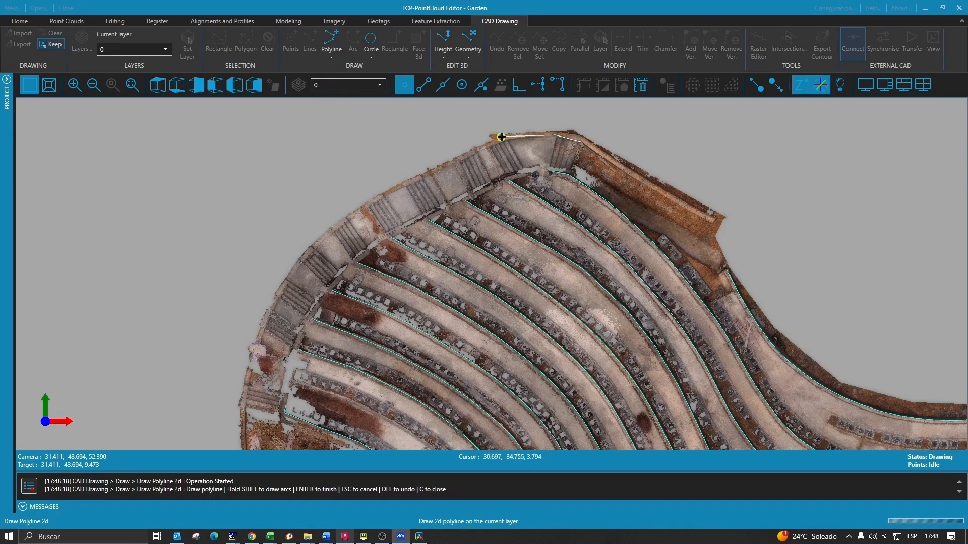
{"action": "left_click", "coordinate": [533, 136]}
{"action": "left_click", "coordinate": [506, 141]}
{"action": "left_click", "coordinate": [490, 147]}
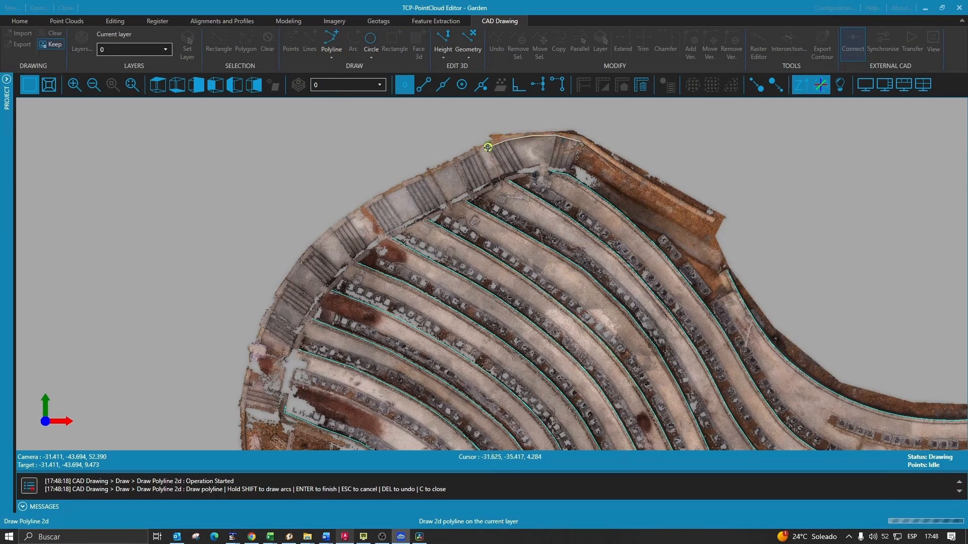
{"action": "left_click", "coordinate": [462, 159]}
{"action": "left_click", "coordinate": [423, 179]}
{"action": "left_click", "coordinate": [380, 199]}
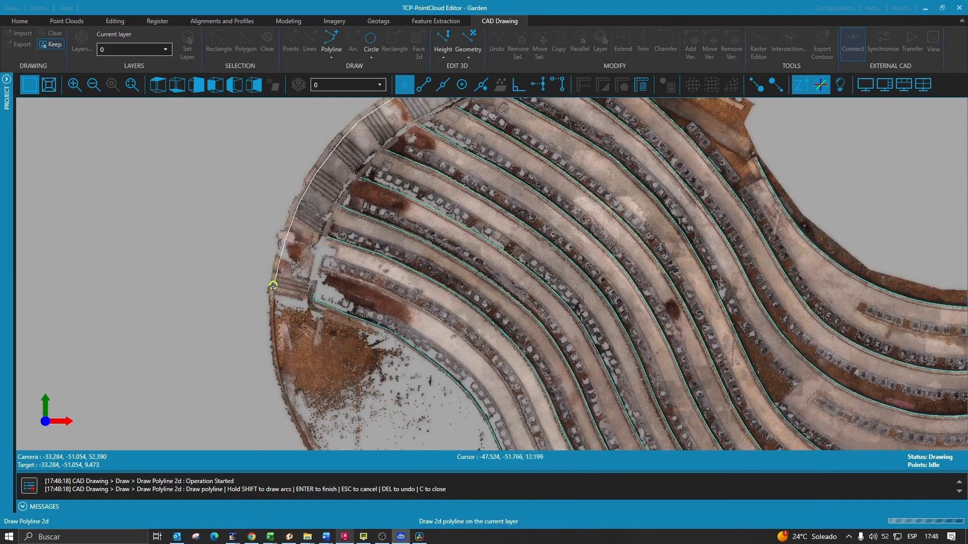
{"action": "left_click", "coordinate": [272, 296]}
{"action": "right_click", "coordinate": [256, 246]}
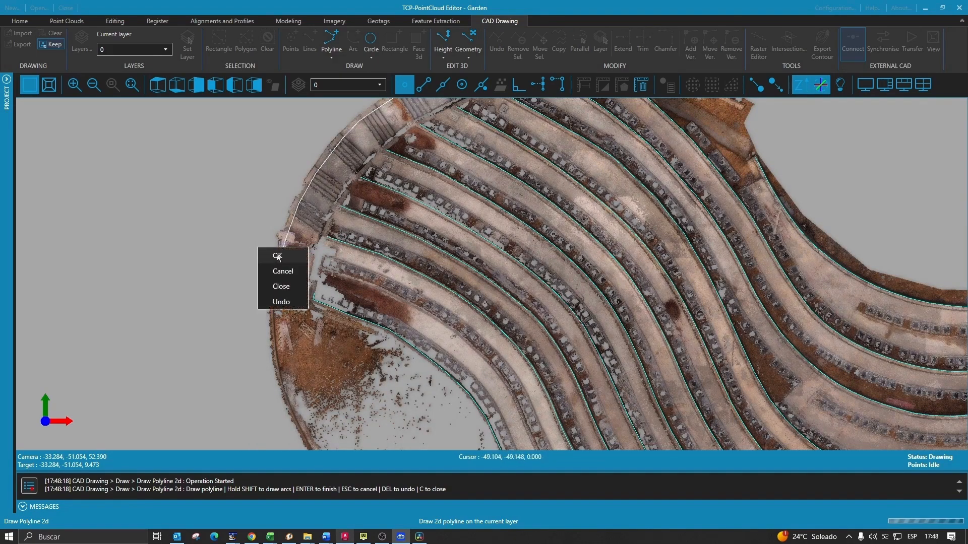
{"action": "left_click", "coordinate": [277, 255]}
{"action": "left_click", "coordinate": [237, 21]}
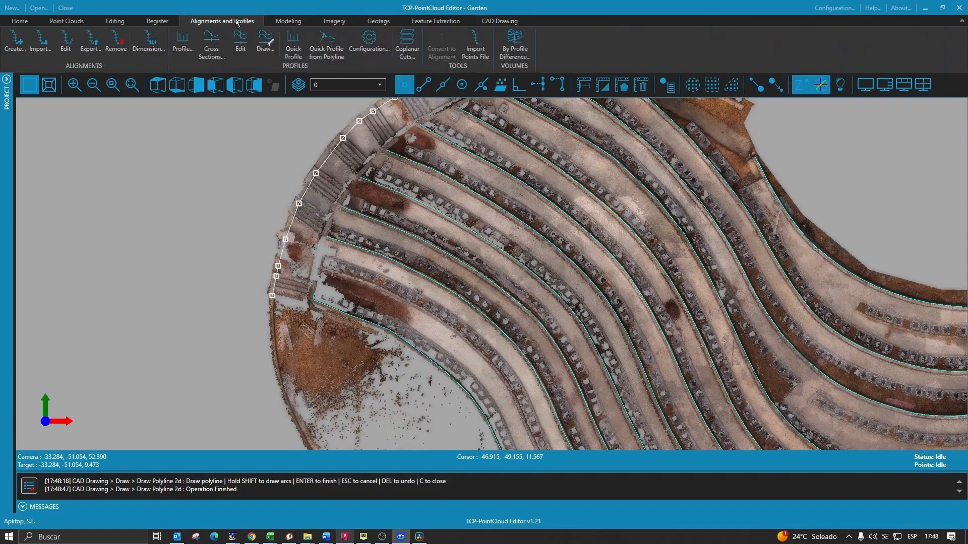
- Create a quick profile from the outer-edge polyline
{"action": "left_click", "coordinate": [317, 54]}
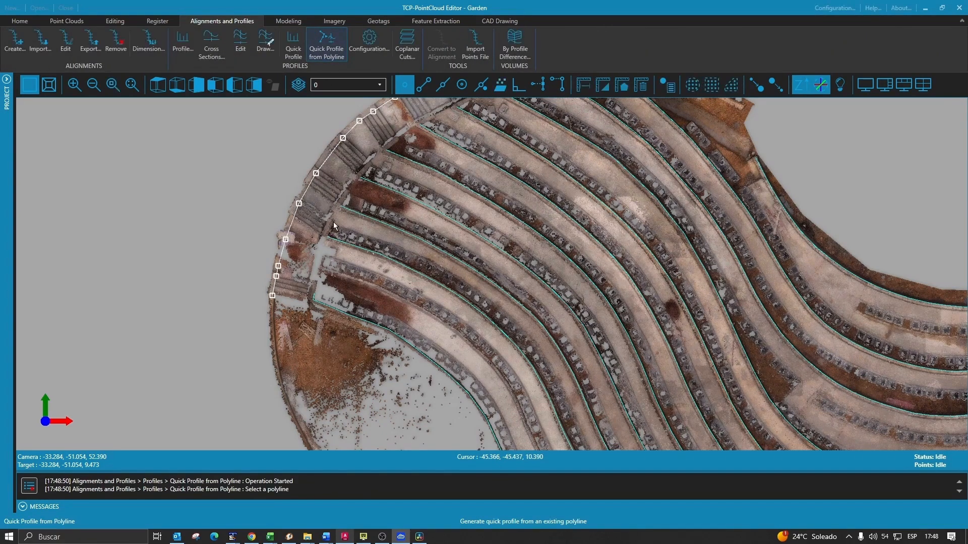
{"action": "left_click", "coordinate": [333, 222]}
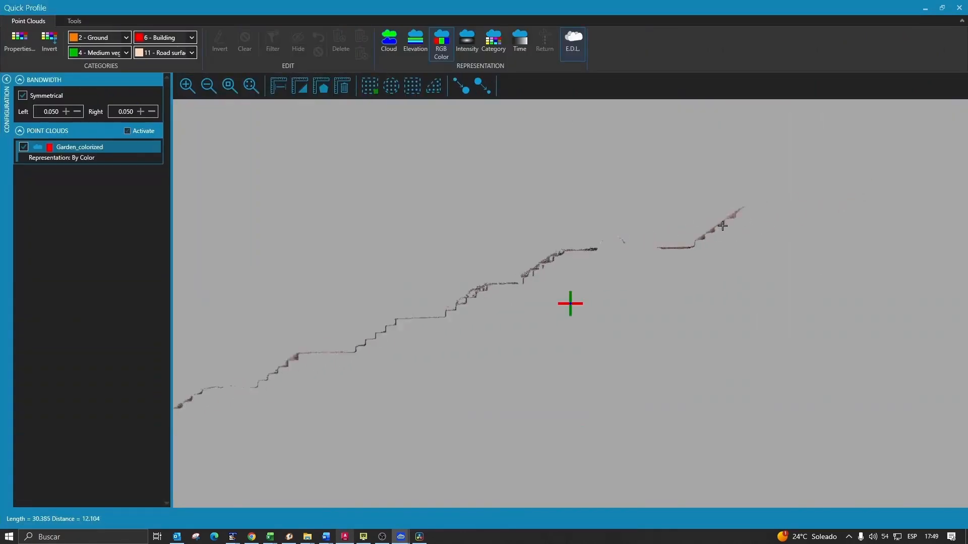
{"action": "middle_click_drag", "start_coordinate": [727, 223], "coordinate": [660, 232]}
{"action": "scroll", "coordinate": [663, 230], "scroll_direction": "up", "scroll_amount": 4}
{"action": "middle_click_drag", "start_coordinate": [701, 181], "coordinate": [563, 265]}
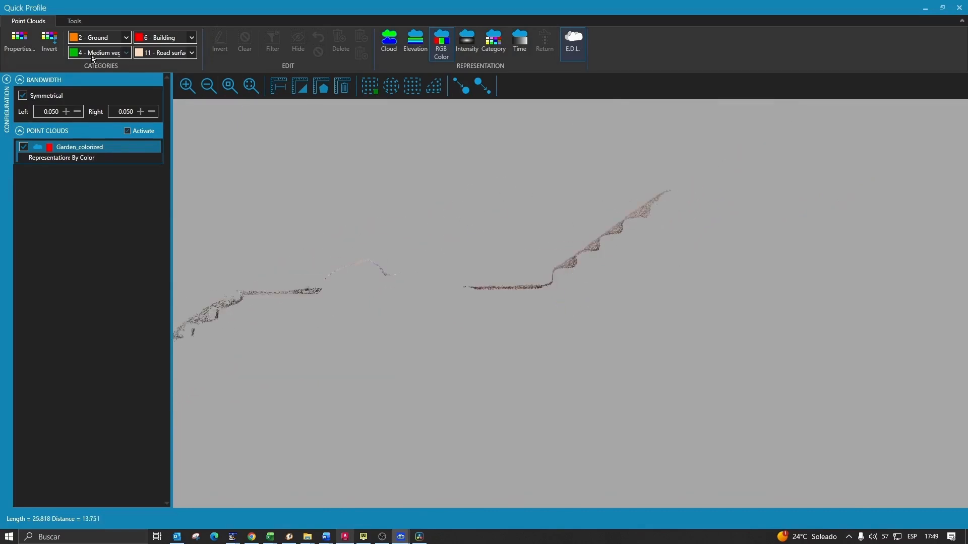
- Trace the terrace steps in the Profiles editor and transfer them back as a 3D breakline
{"action": "left_click", "coordinate": [75, 21]}
{"action": "left_click", "coordinate": [68, 45]}
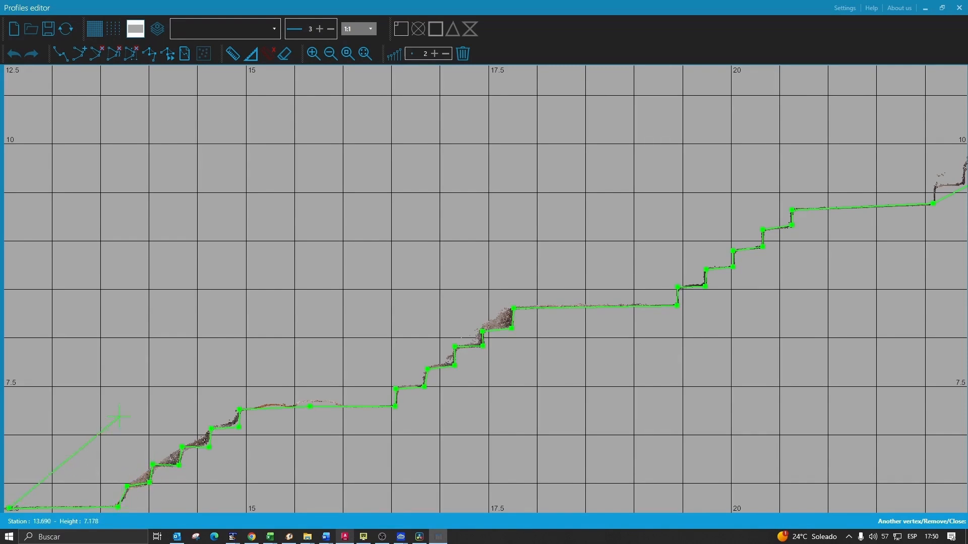
{"action": "right_click", "coordinate": [129, 296]}
{"action": "left_click", "coordinate": [144, 302]}
{"action": "middle_click_drag", "start_coordinate": [583, 264], "coordinate": [612, 251]}
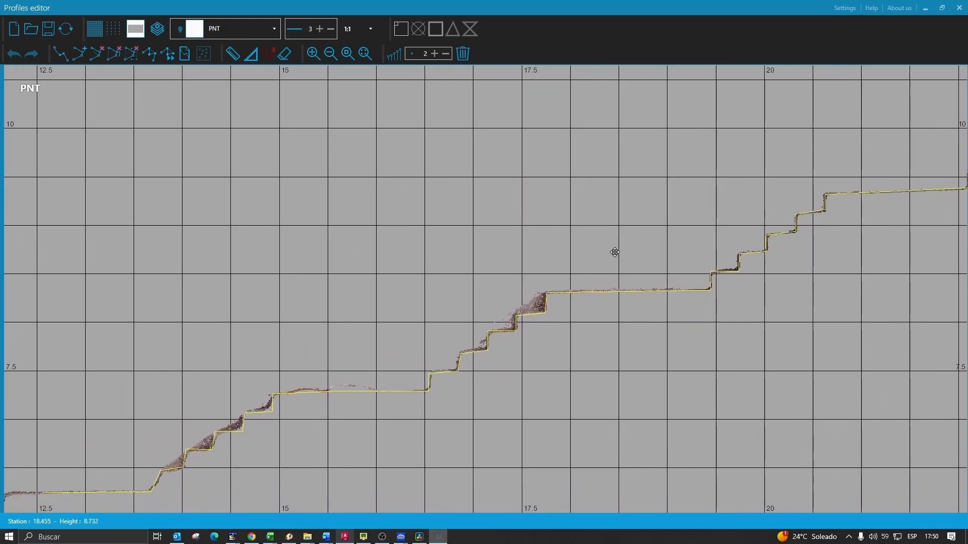
{"action": "left_click", "coordinate": [66, 29]}
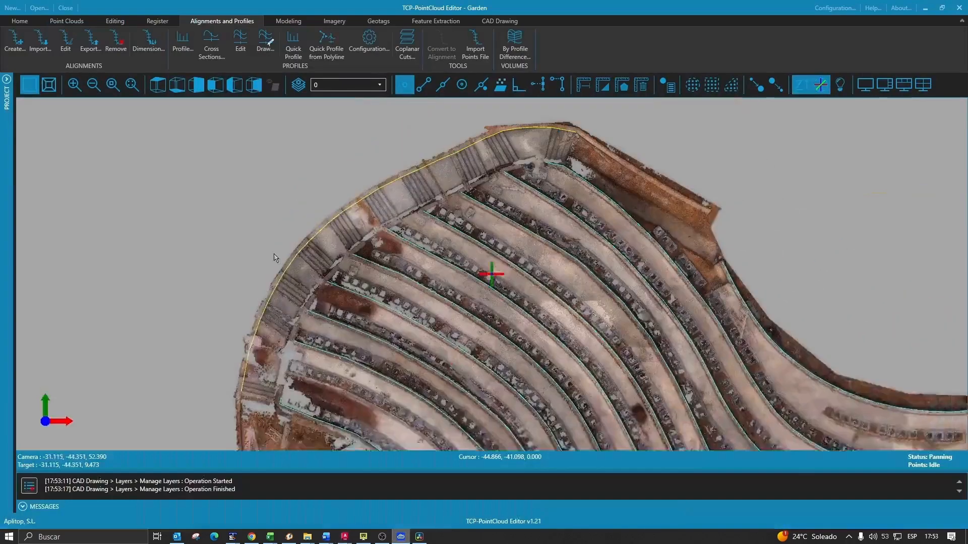
{"action": "middle_click_drag", "start_coordinate": [605, 302], "coordinate": [709, 328]}
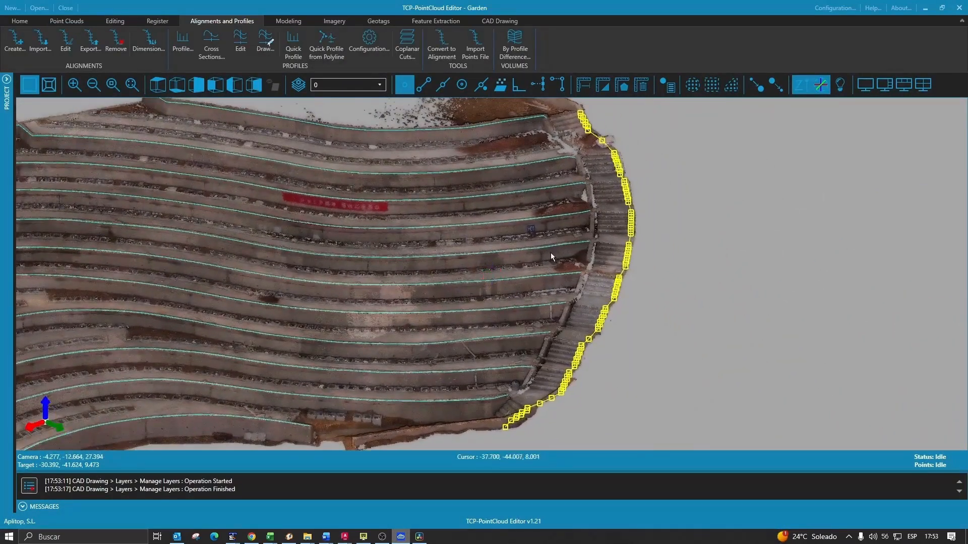
{"action": "scroll", "coordinate": [551, 255], "scroll_direction": "up", "scroll_amount": 2}
{"action": "left_click", "coordinate": [496, 21]}
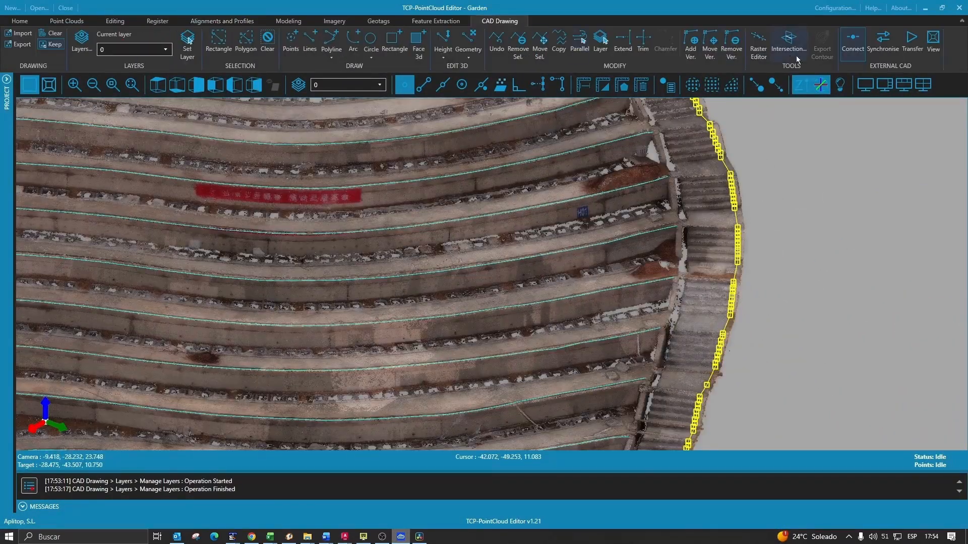
- Transfer the User layer, with the yellow edge breakline, to AutoCAD
{"action": "left_click", "coordinate": [913, 47]}
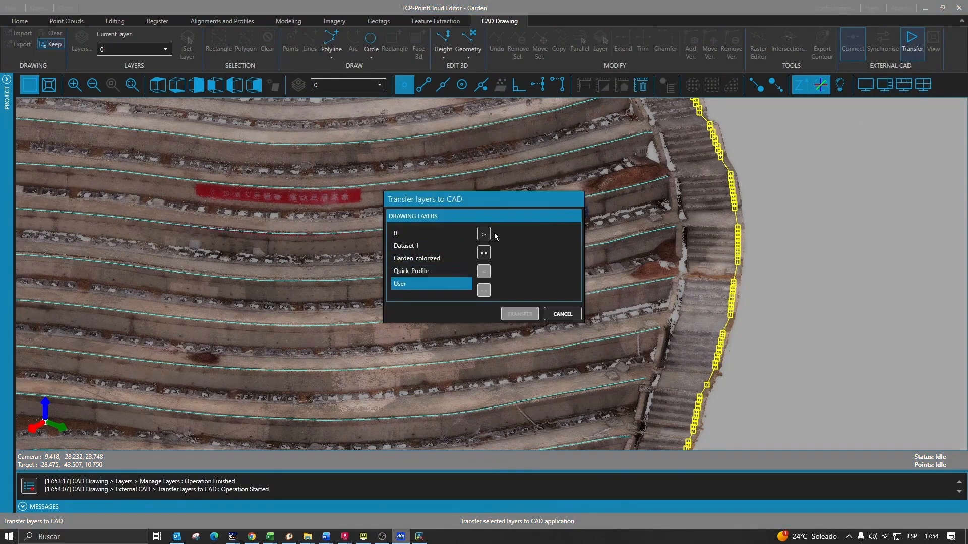
{"action": "left_click", "coordinate": [484, 234]}
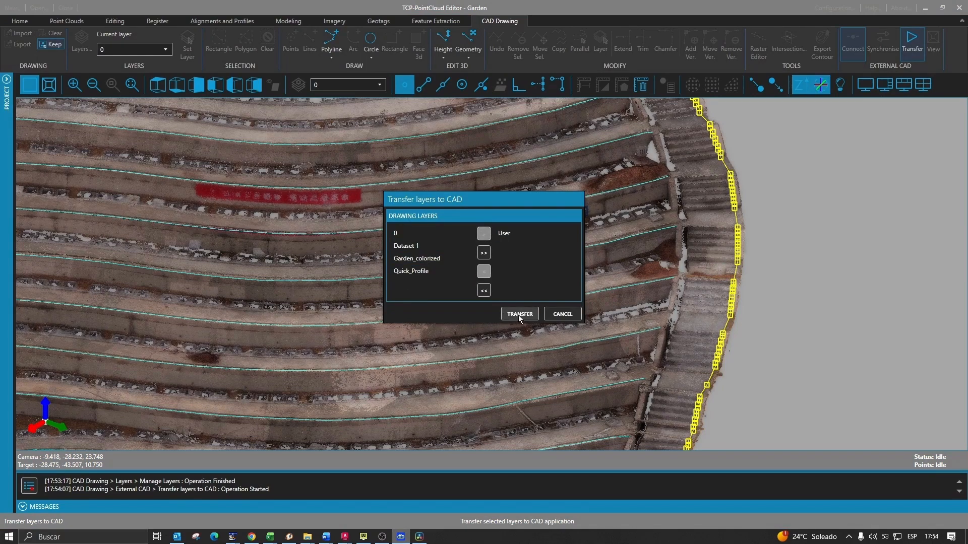
{"action": "left_click", "coordinate": [520, 315]}
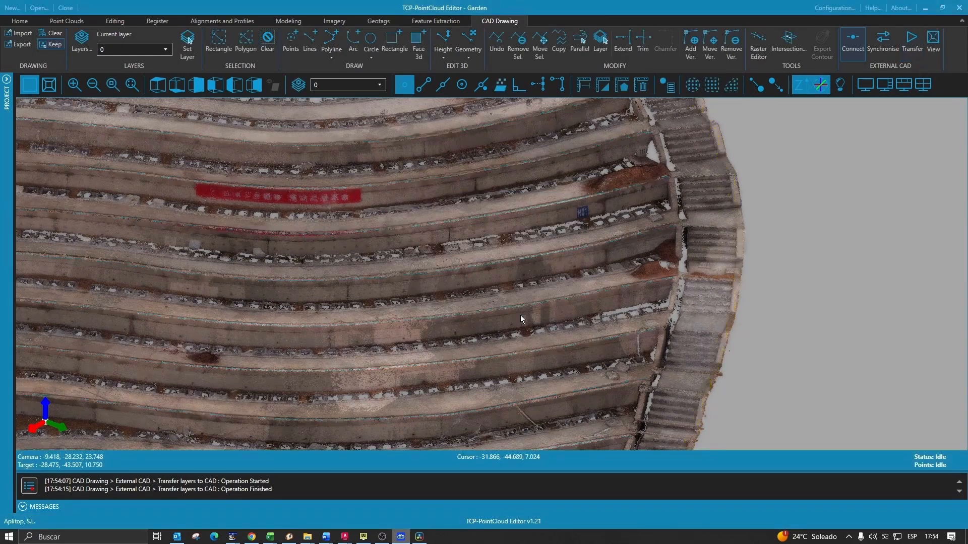
- Match the AutoCAD view to the point cloud view and orbit to check the transferred breaklines
{"action": "left_click", "coordinate": [942, 7]}
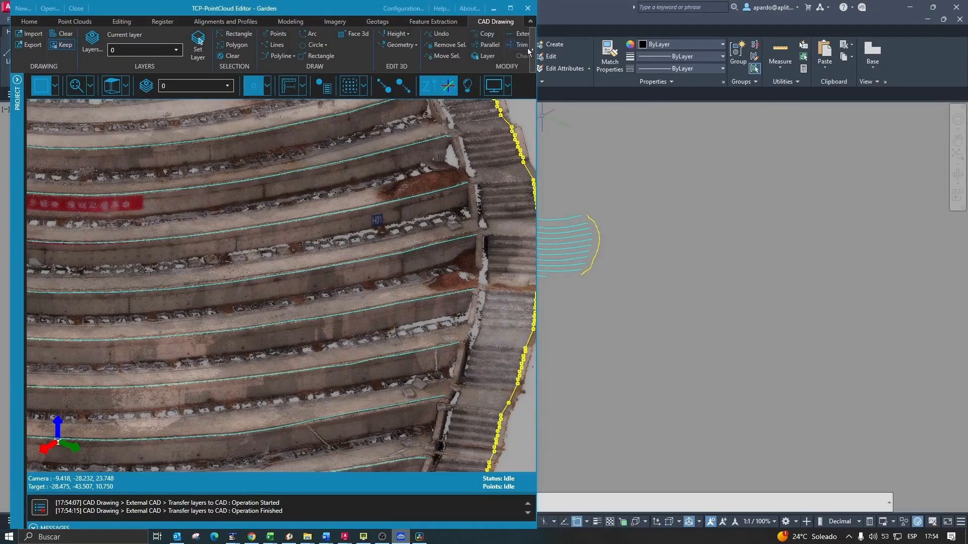
{"action": "left_click", "coordinate": [530, 51]}
{"action": "left_click", "coordinate": [516, 35]}
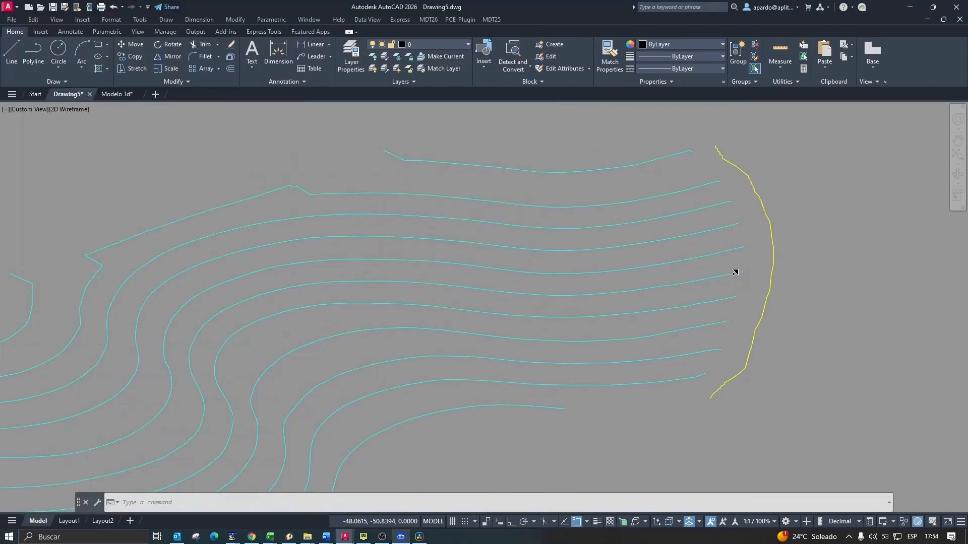
{"action": "middle_click_drag", "start_coordinate": [734, 271], "coordinate": [746, 244], "text": "shift"}
{"action": "left_click", "coordinate": [492, 19]}
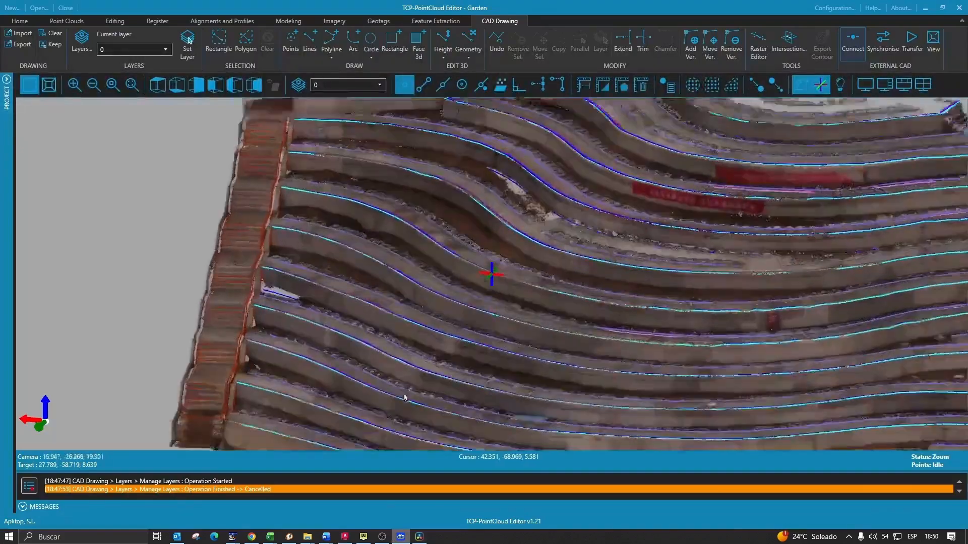
{"action": "scroll", "coordinate": [404, 398], "scroll_direction": "up", "scroll_amount": 2}
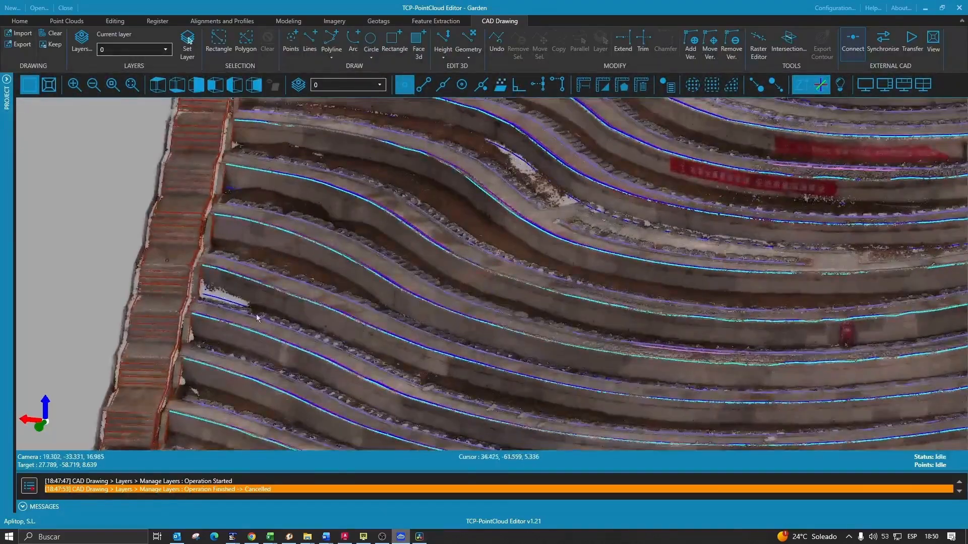
- Inspect the blue, violet and cyan breaklines on every terrace from several angles, then show the Modeling tools
{"action": "middle_click_drag", "start_coordinate": [256, 315], "coordinate": [424, 267]}
{"action": "scroll", "coordinate": [245, 292], "scroll_direction": "up", "scroll_amount": 3}
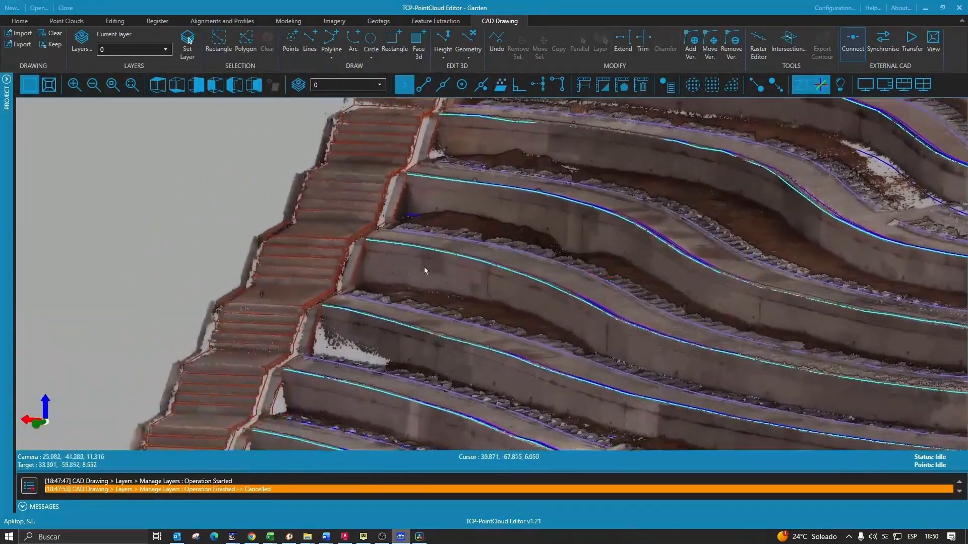
{"action": "scroll", "coordinate": [425, 268], "scroll_direction": "up", "scroll_amount": 2}
{"action": "mouse_move", "coordinate": [419, 315]}
{"action": "middle_mouse_down"}
{"action": "mouse_move", "coordinate": [410, 337]}
{"action": "mouse_move", "coordinate": [330, 323]}
{"action": "middle_mouse_up"}
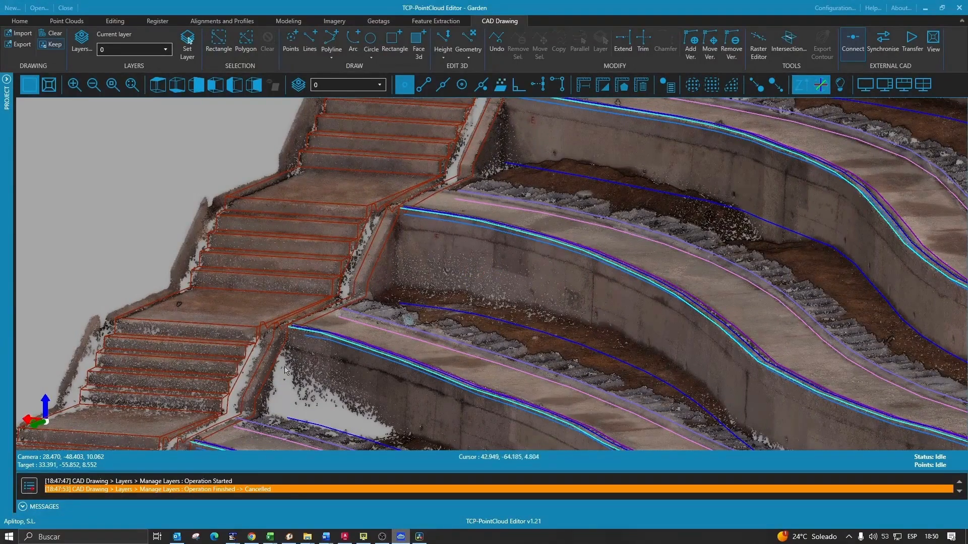
{"action": "middle_click_drag", "start_coordinate": [417, 260], "coordinate": [436, 142]}
{"action": "scroll", "coordinate": [476, 345], "scroll_direction": "down", "scroll_amount": 8}
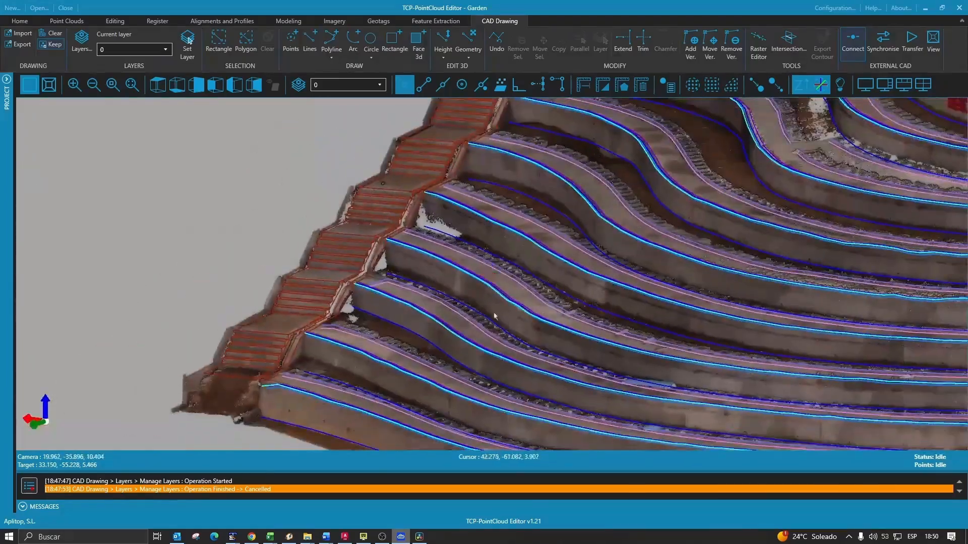
{"action": "middle_click_drag", "start_coordinate": [665, 325], "coordinate": [635, 352]}
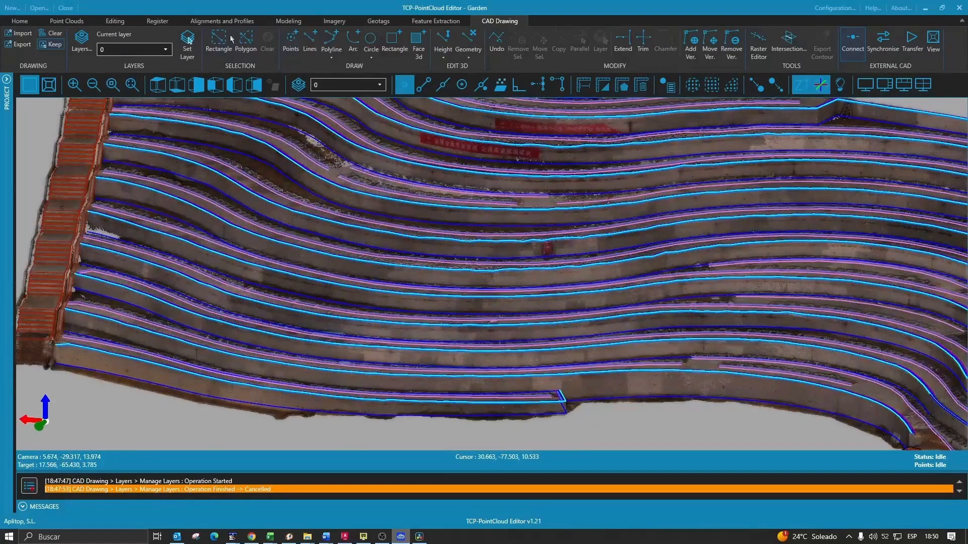
{"action": "left_click", "coordinate": [285, 21]}
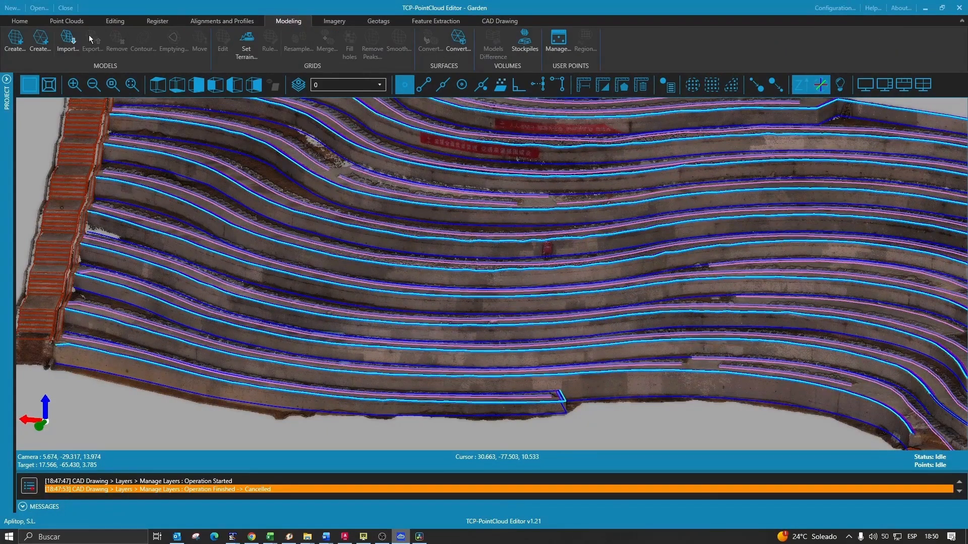
- Start a TIN surface from the cloud with 0.100–50.000 edge lengths and the cyan boundary as contour
{"action": "left_click", "coordinate": [40, 42]}
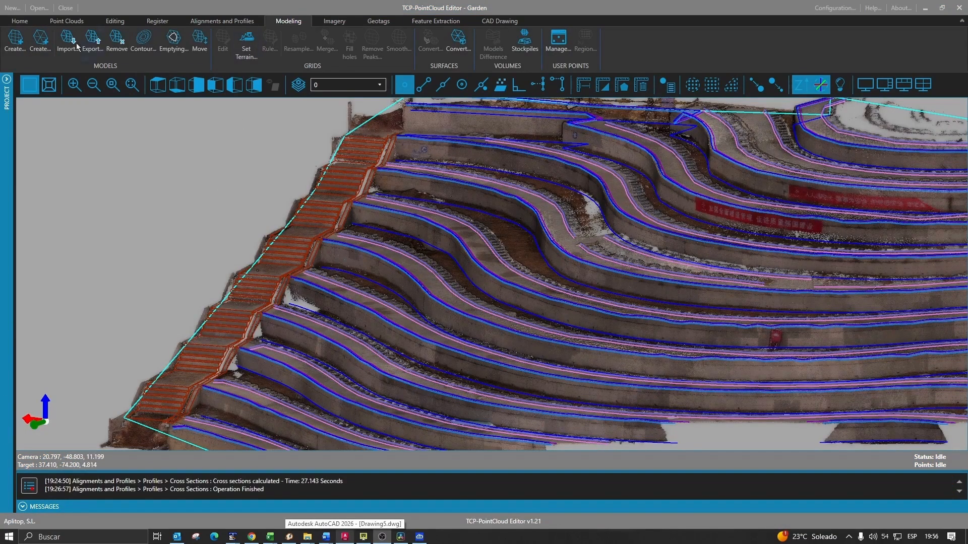
{"action": "left_click", "coordinate": [39, 45]}
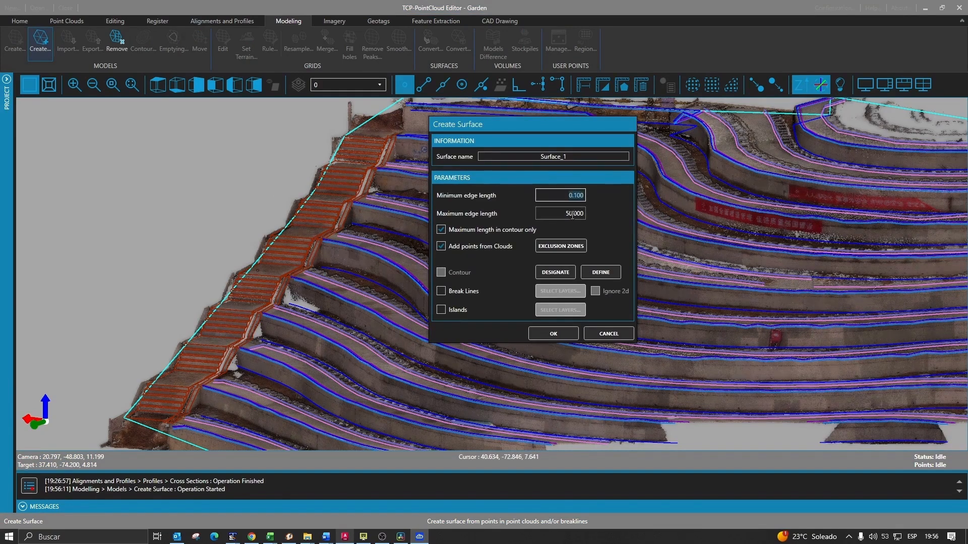
{"action": "left_click", "coordinate": [580, 213]}
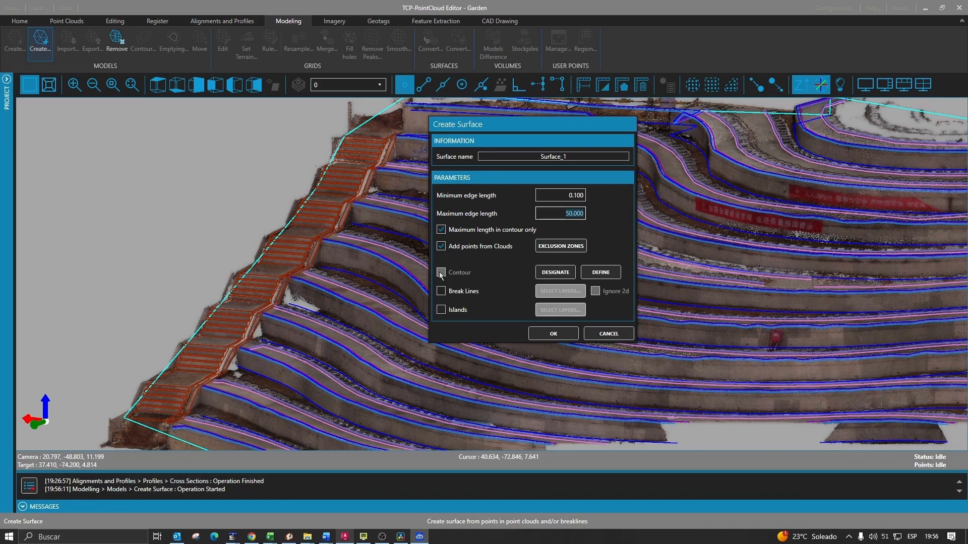
{"action": "left_click", "coordinate": [559, 272]}
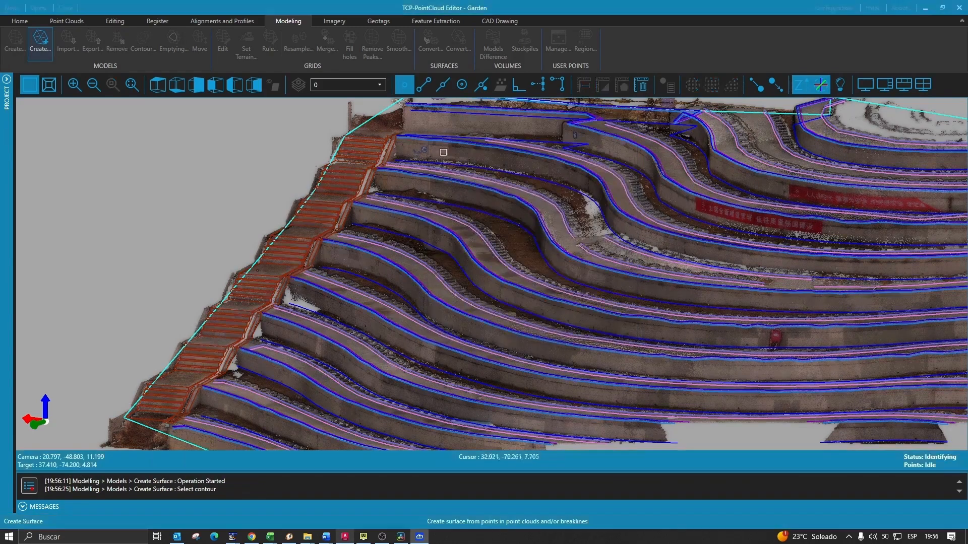
{"action": "left_click", "coordinate": [390, 117]}
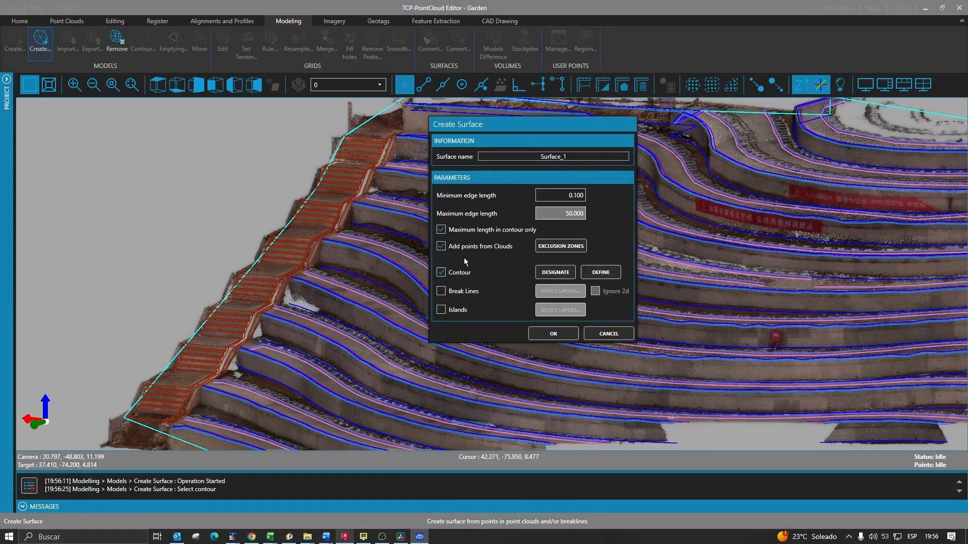
- Try Breakline_1 with 0.5 bandwidths, then drop break lines and create Surface_1
{"action": "left_click", "coordinate": [445, 292]}
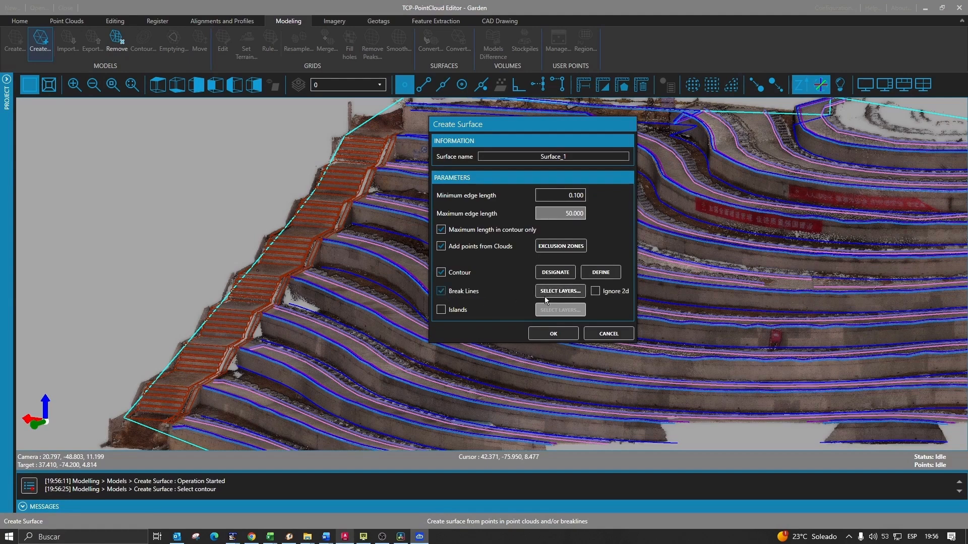
{"action": "left_click", "coordinate": [550, 291]}
{"action": "left_click", "coordinate": [430, 248]}
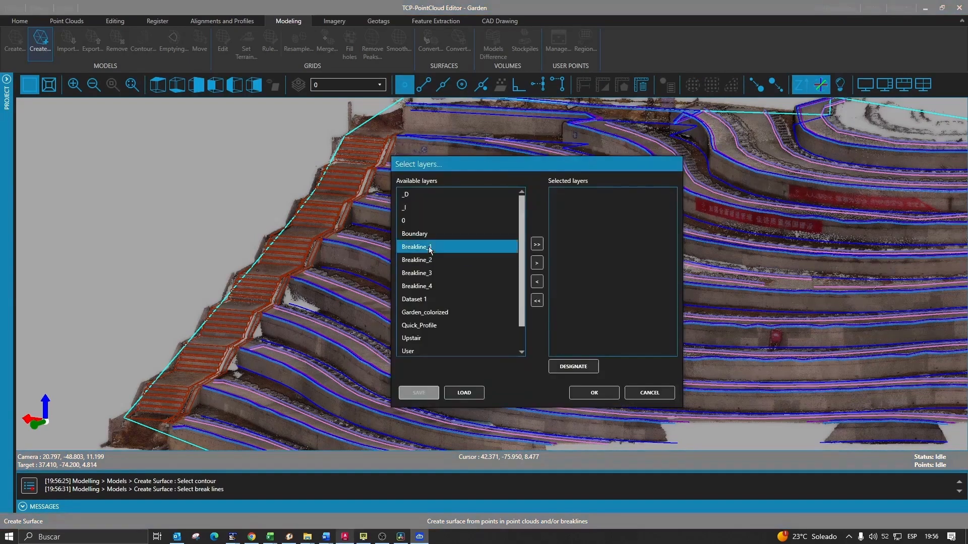
{"action": "left_click", "coordinate": [537, 264]}
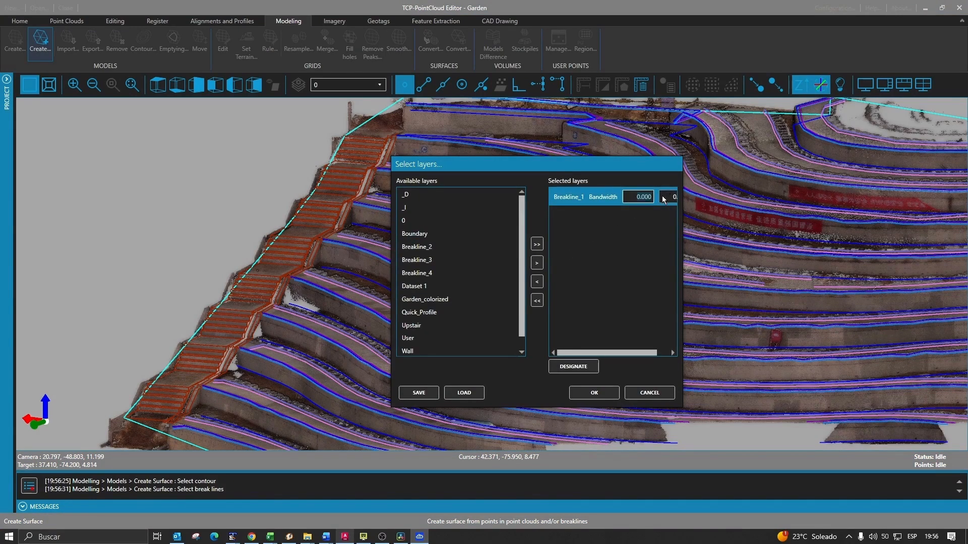
{"action": "type", "text": "0.5"}
{"action": "left_click_drag", "start_coordinate": [663, 196], "coordinate": [675, 196]}
{"action": "type", "text": "0.5"}
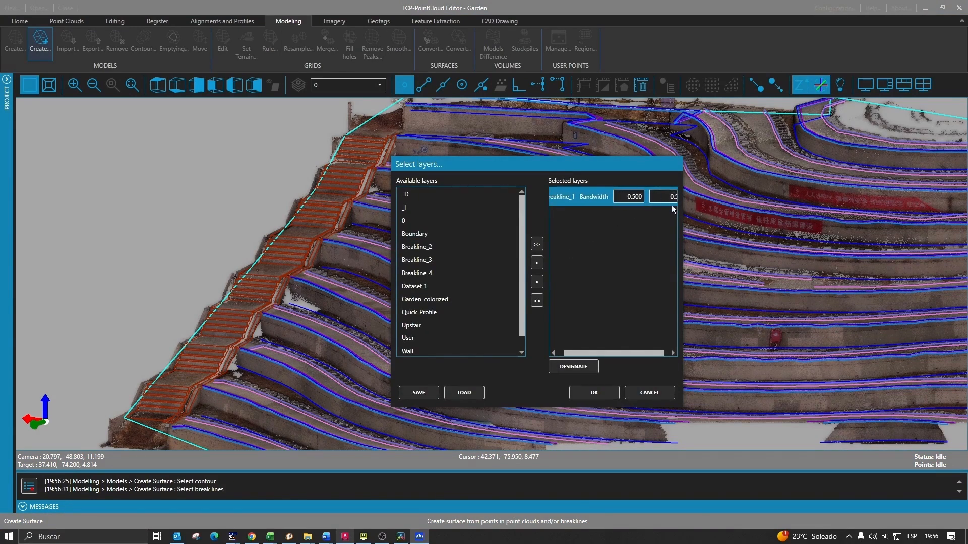
{"action": "left_click", "coordinate": [650, 396]}
{"action": "left_click", "coordinate": [442, 291]}
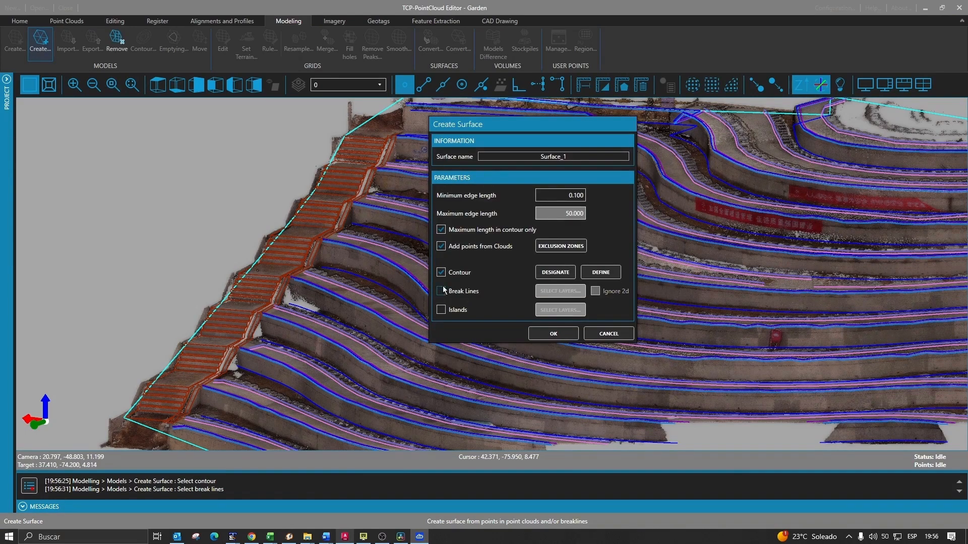
{"action": "left_click", "coordinate": [556, 333]}
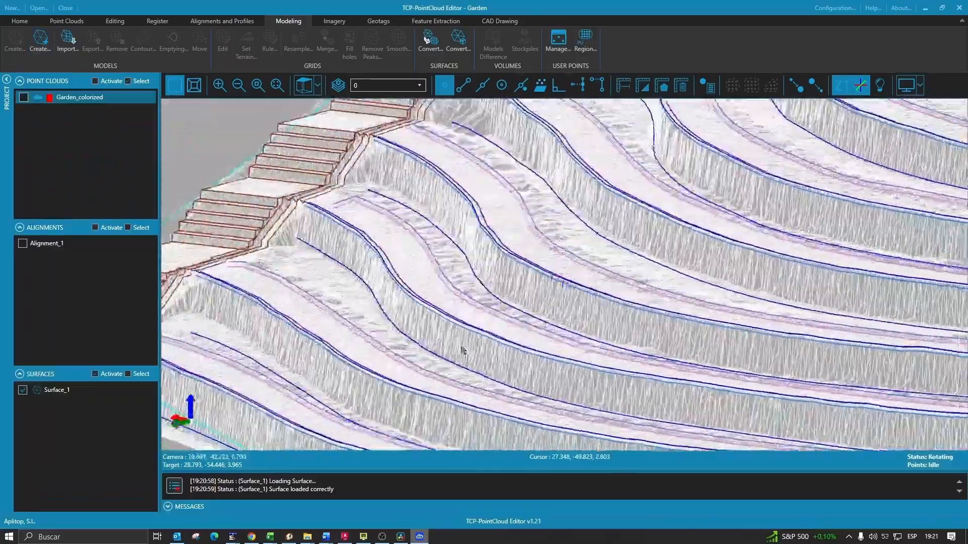
{"action": "left_click_drag", "start_coordinate": [630, 237], "coordinate": [463, 325]}
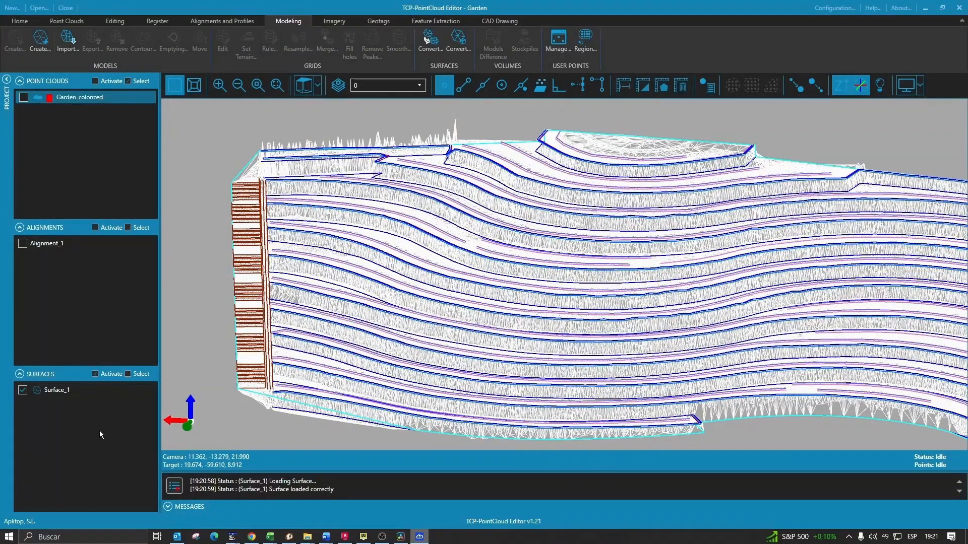
- Generate Contour_Surface_1 from Surface_1 with a 0.500 major contour interval
{"action": "right_click", "coordinate": [60, 391]}
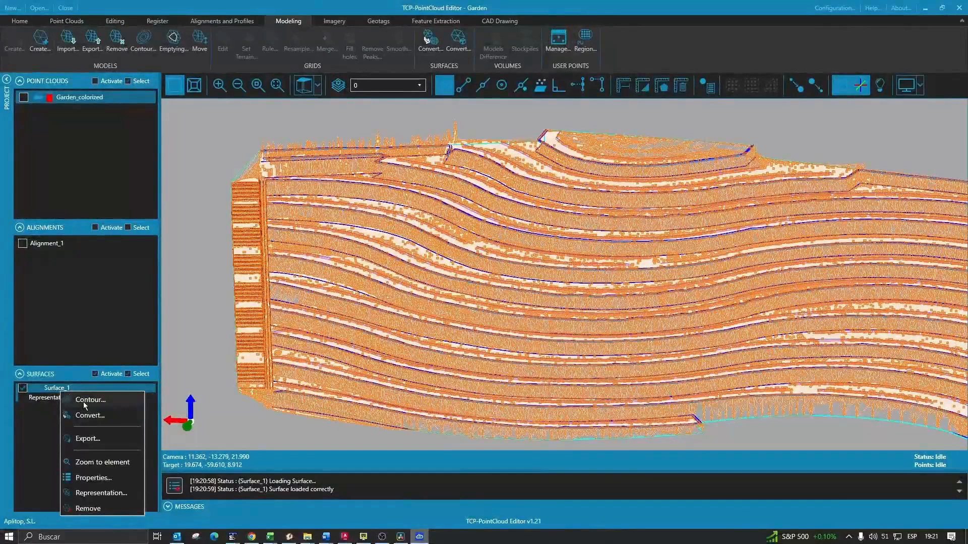
{"action": "left_click", "coordinate": [83, 400]}
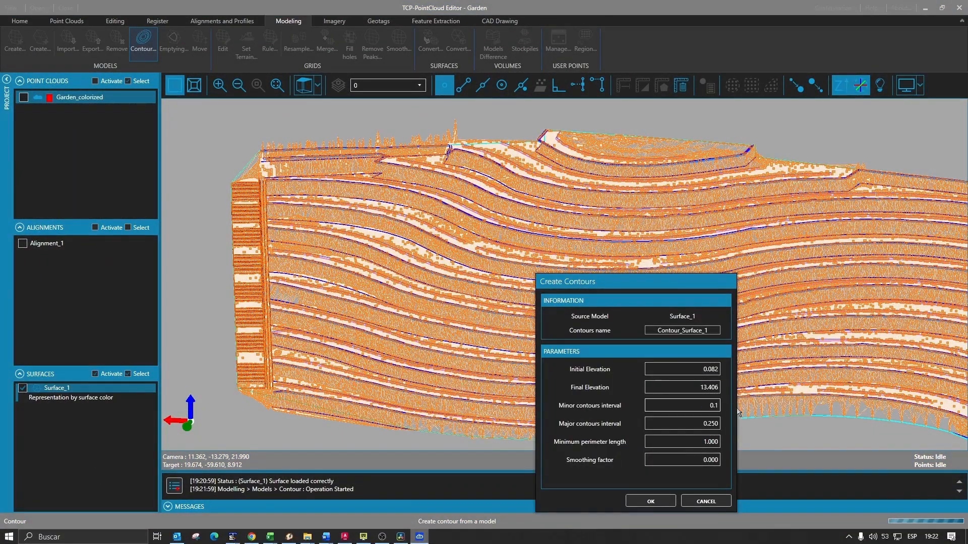
{"action": "left_click", "coordinate": [681, 423]}
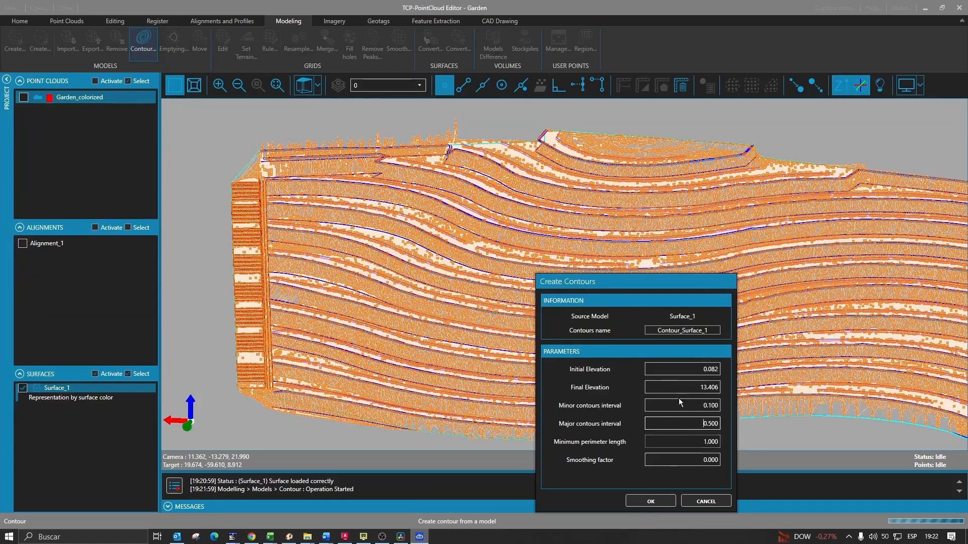
{"action": "left_click", "coordinate": [651, 501]}
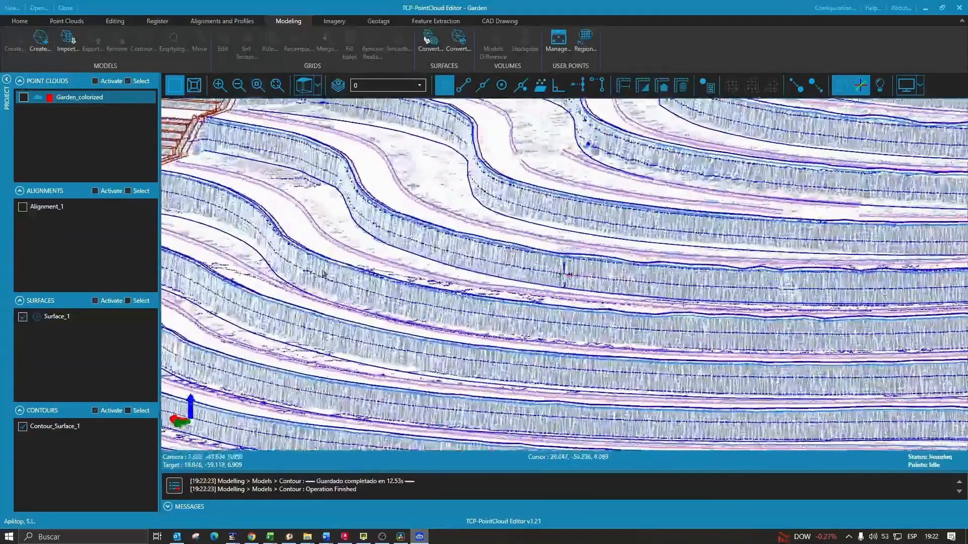
- Hide Surface_1, show the Garden_colorized point cloud and orbit to view the contours over the terraces
{"action": "middle_click_drag", "start_coordinate": [324, 274], "coordinate": [574, 277]}
{"action": "left_click", "coordinate": [23, 318]}
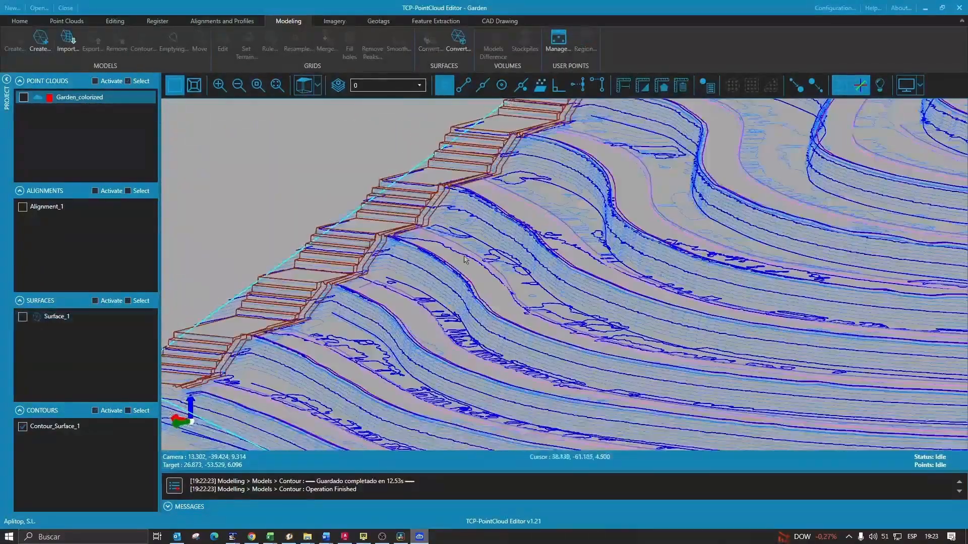
{"action": "mouse_move", "coordinate": [498, 298]}
{"action": "middle_mouse_down"}
{"action": "mouse_move", "coordinate": [585, 283]}
{"action": "mouse_move", "coordinate": [805, 291]}
{"action": "middle_mouse_up"}
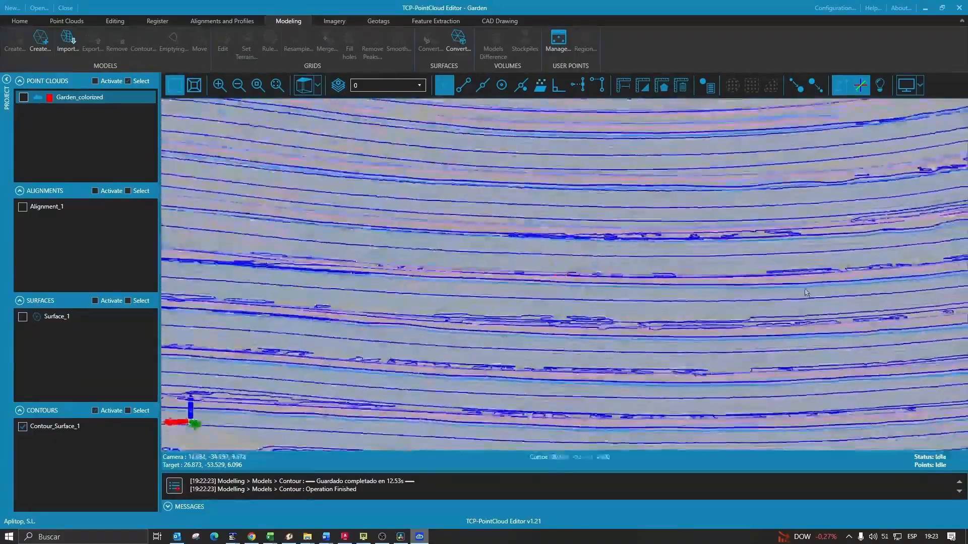
{"action": "scroll", "coordinate": [805, 292], "scroll_direction": "down", "scroll_amount": 10}
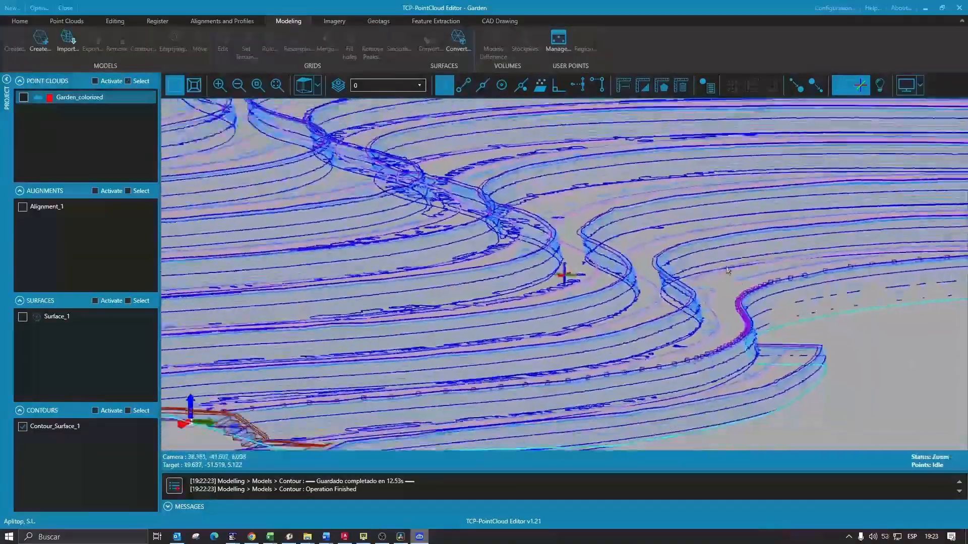
{"action": "scroll", "coordinate": [728, 272], "scroll_direction": "down", "scroll_amount": 5}
{"action": "middle_click_drag", "start_coordinate": [728, 271], "coordinate": [693, 282]}
{"action": "middle_click_drag", "start_coordinate": [786, 161], "coordinate": [592, 220]}
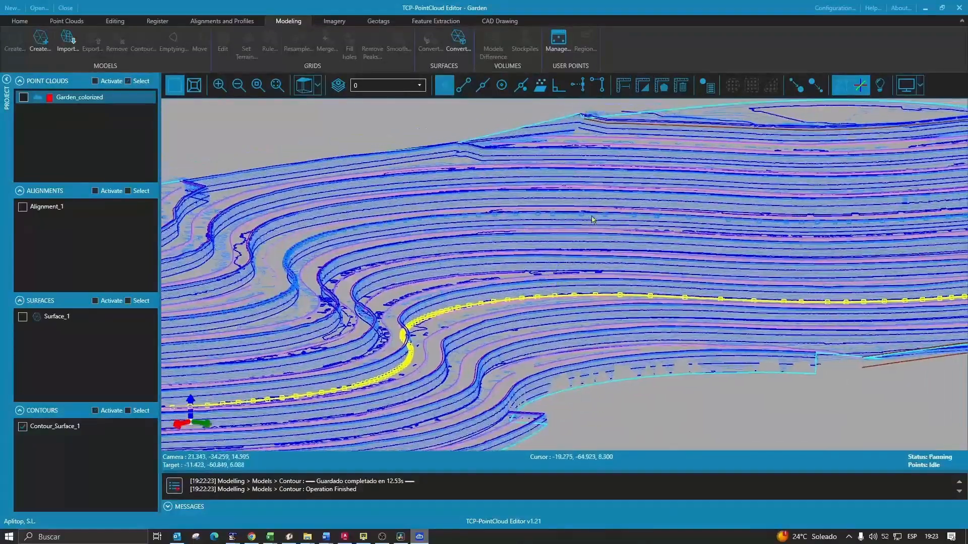
{"action": "scroll", "coordinate": [593, 219], "scroll_direction": "up", "scroll_amount": 5}
{"action": "left_click", "coordinate": [23, 97]}
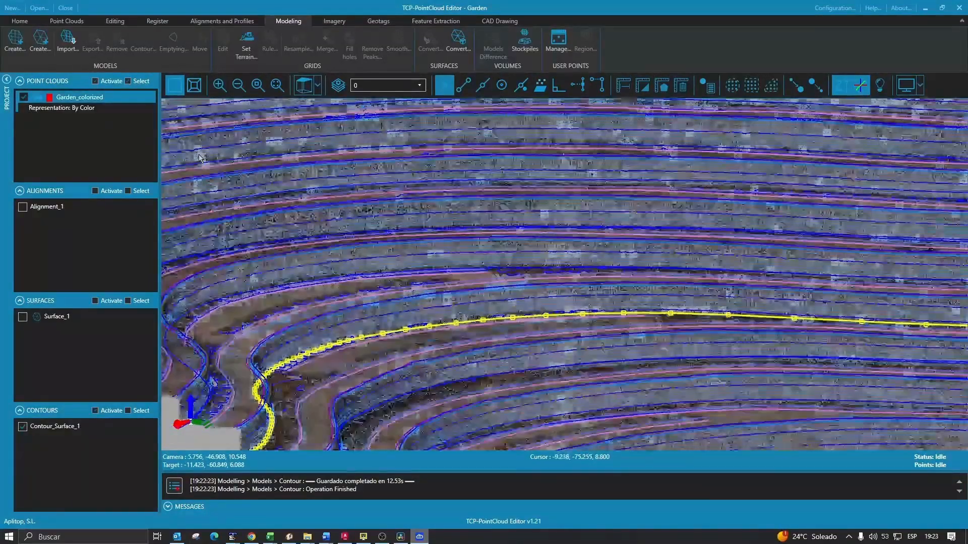
{"action": "middle_click_drag", "start_coordinate": [531, 291], "coordinate": [594, 312]}
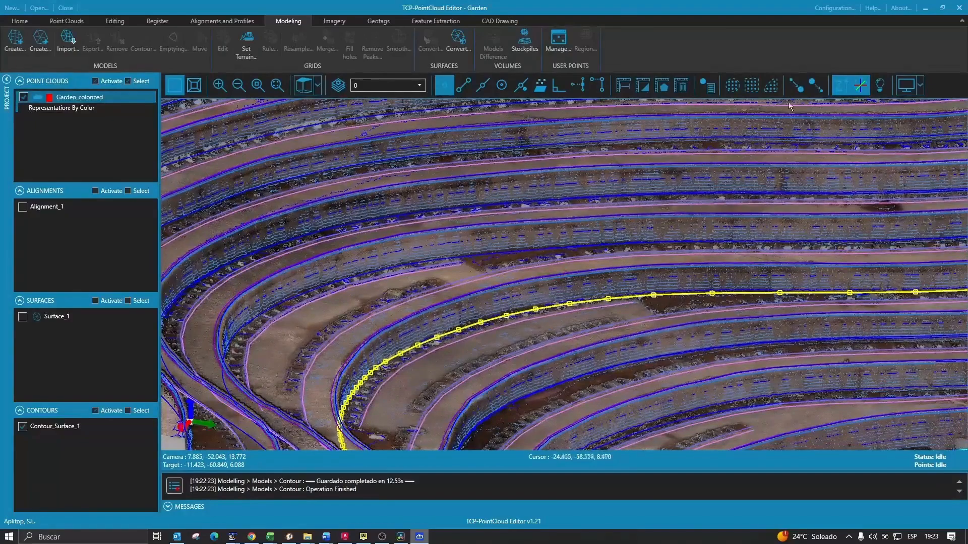
{"action": "middle_click_drag", "start_coordinate": [512, 292], "coordinate": [580, 305]}
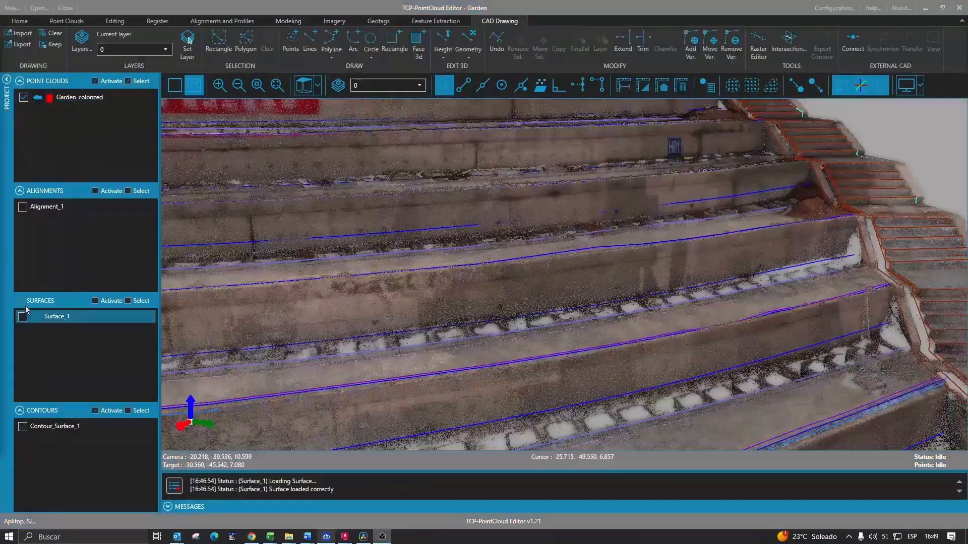
- Show Surface_1 alone, hiding Garden_colorized, and set its representation to Edges and faces
{"action": "left_click", "coordinate": [24, 316]}
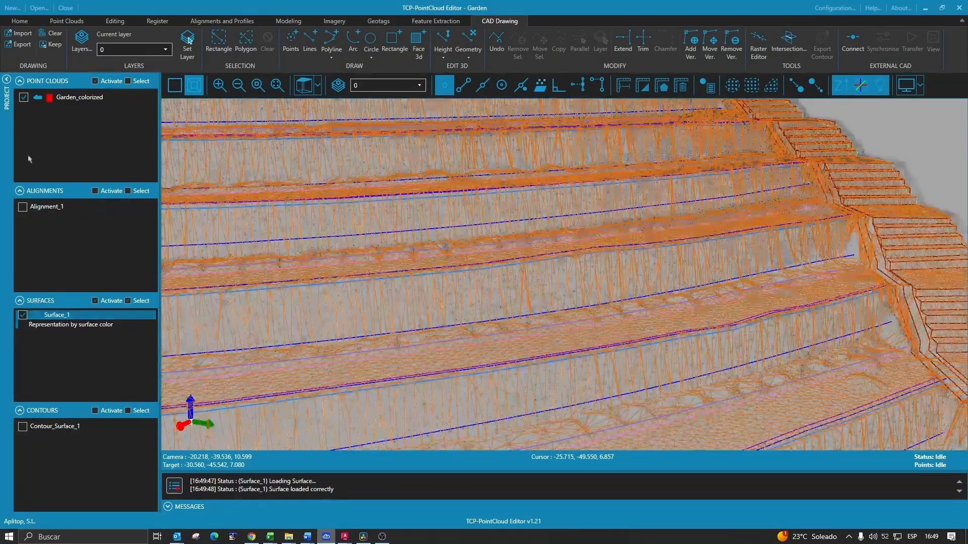
{"action": "left_click", "coordinate": [23, 97]}
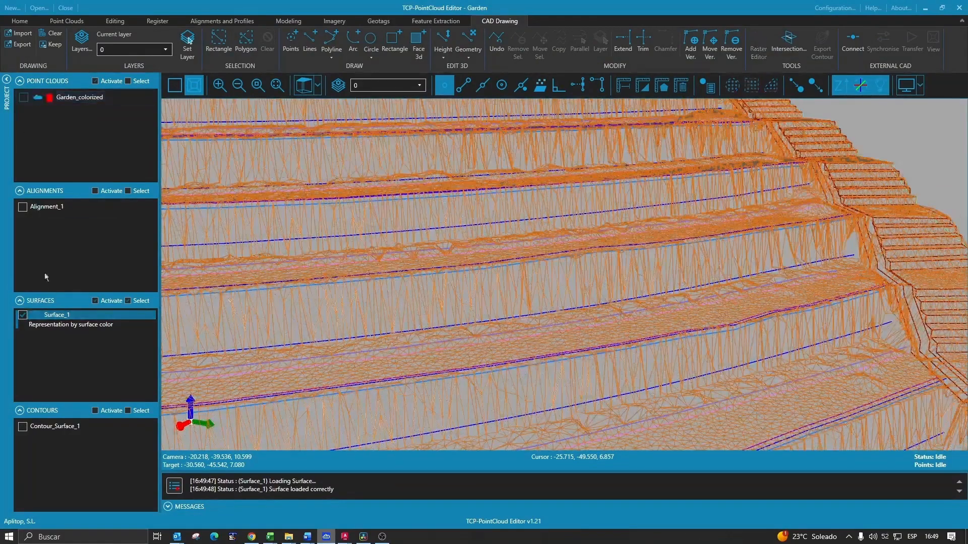
{"action": "left_click", "coordinate": [79, 318]}
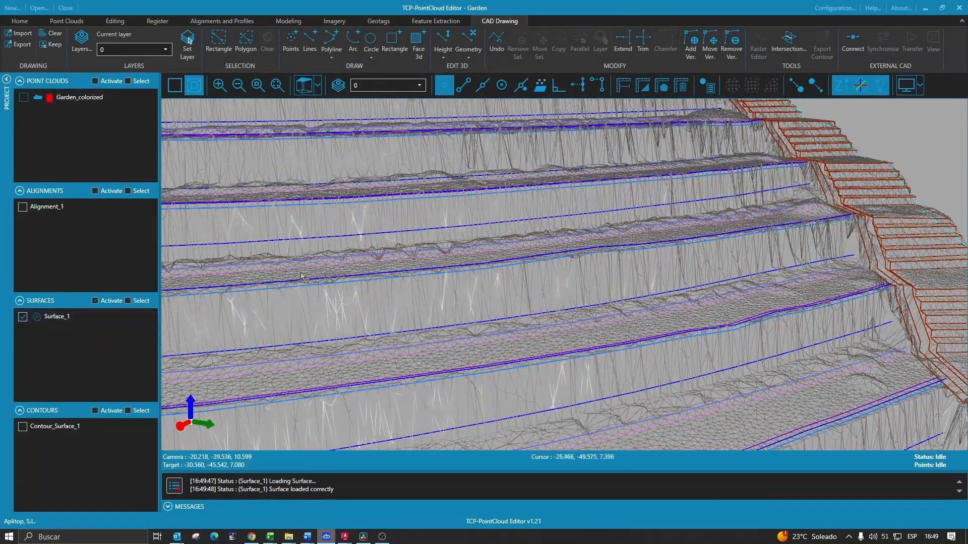
{"action": "mouse_move", "coordinate": [331, 282]}
{"action": "middle_mouse_down"}
{"action": "mouse_move", "coordinate": [344, 304]}
{"action": "mouse_move", "coordinate": [385, 301]}
{"action": "middle_mouse_up"}
{"action": "left_click", "coordinate": [69, 317]}
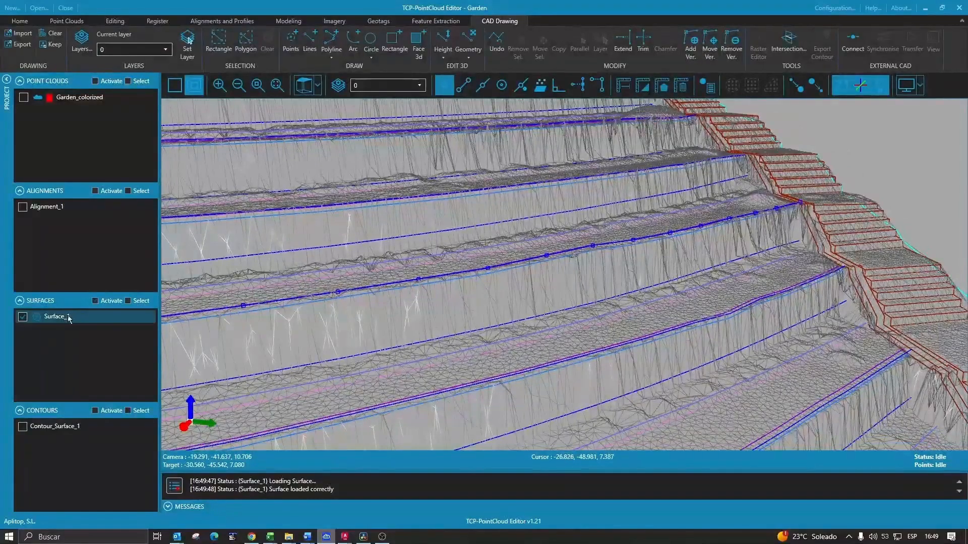
{"action": "right_click", "coordinate": [69, 317]}
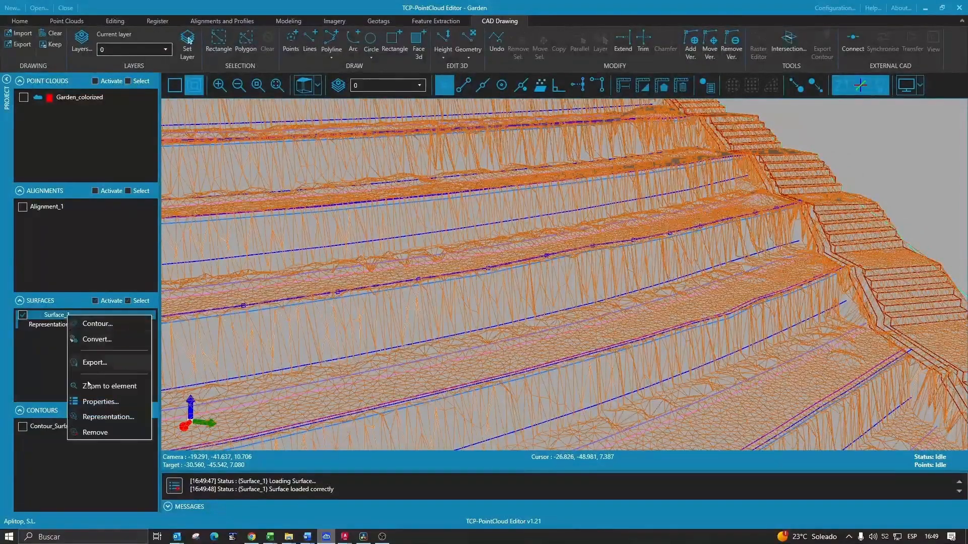
{"action": "left_click", "coordinate": [98, 418]}
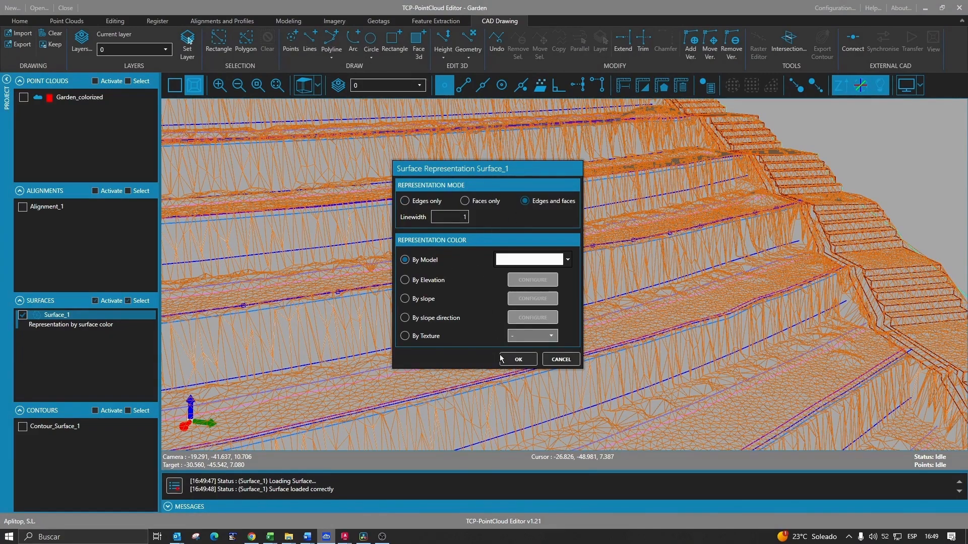
{"action": "left_click", "coordinate": [518, 360]}
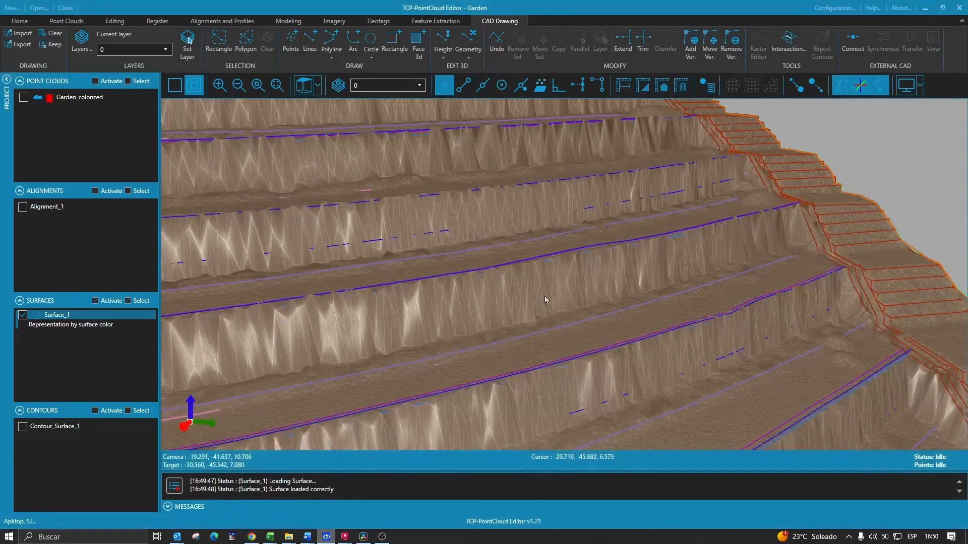
- Toggle the wireframe look on and off, then inspect the TIN surface in AutoCAD
{"action": "left_click", "coordinate": [882, 86]}
{"action": "left_click", "coordinate": [881, 86]}
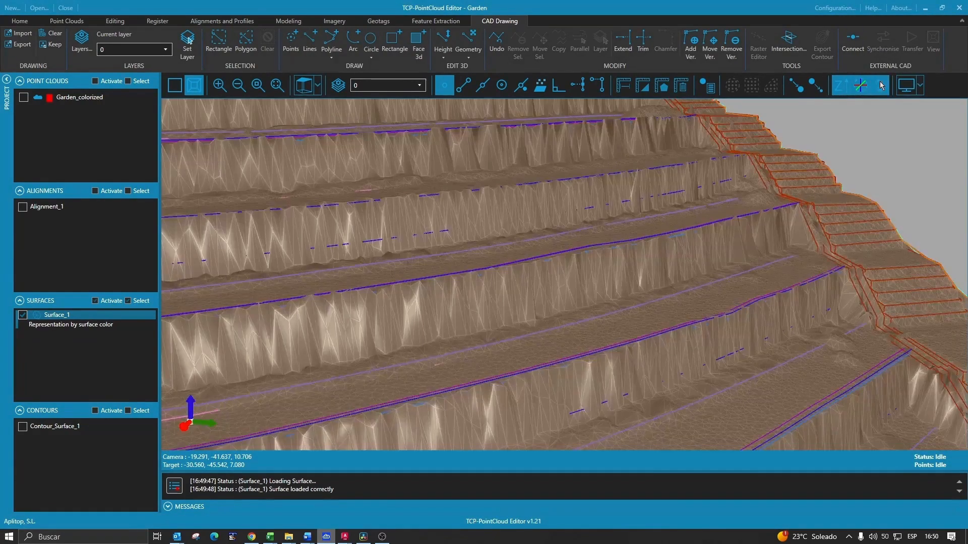
{"action": "mouse_move", "coordinate": [749, 189]}
{"action": "middle_mouse_down"}
{"action": "mouse_move", "coordinate": [643, 277]}
{"action": "mouse_move", "coordinate": [667, 252]}
{"action": "mouse_move", "coordinate": [633, 245]}
{"action": "mouse_move", "coordinate": [603, 286]}
{"action": "middle_mouse_up"}
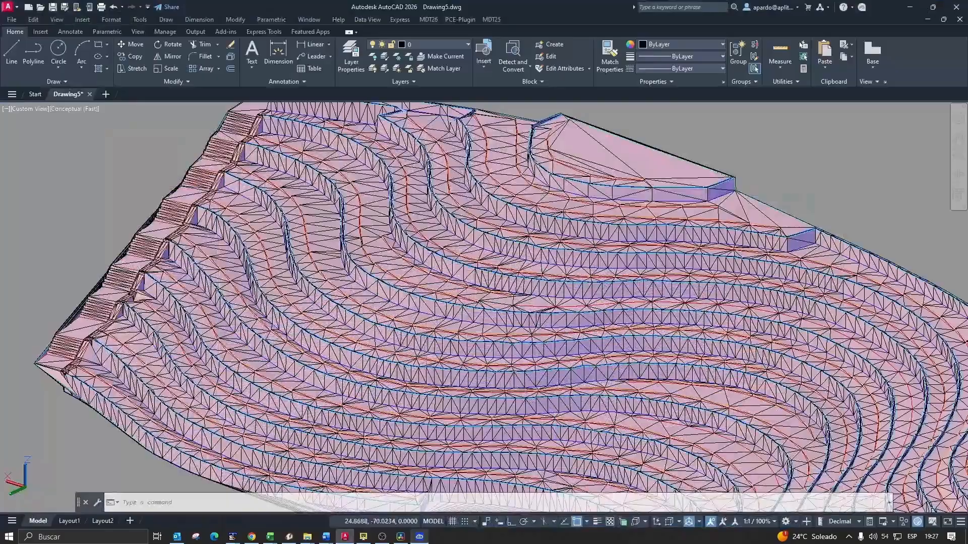
{"action": "scroll", "coordinate": [432, 310], "scroll_direction": "down", "scroll_amount": 4}
{"action": "scroll", "coordinate": [431, 312], "scroll_direction": "up", "scroll_amount": 3}
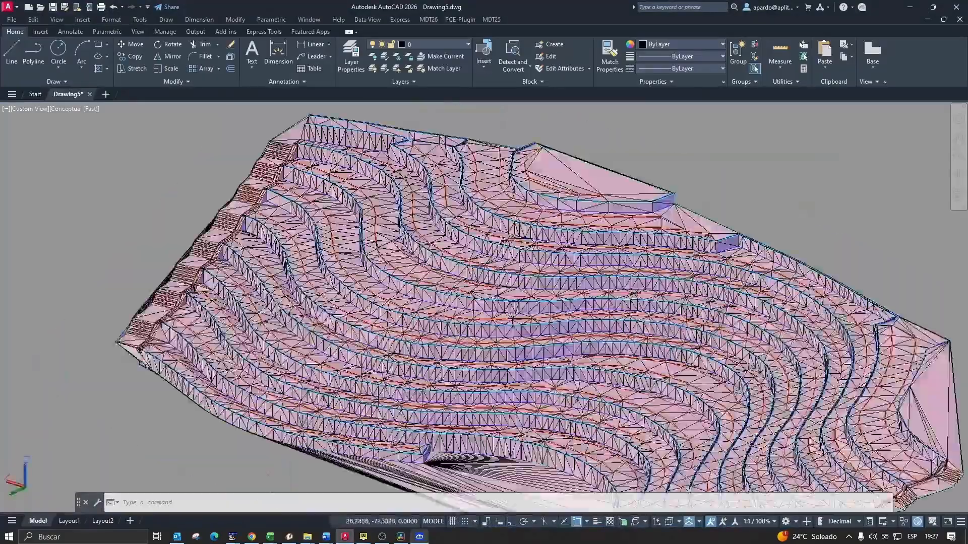
{"action": "middle_click_drag", "start_coordinate": [431, 312], "coordinate": [388, 318], "text": "shift"}
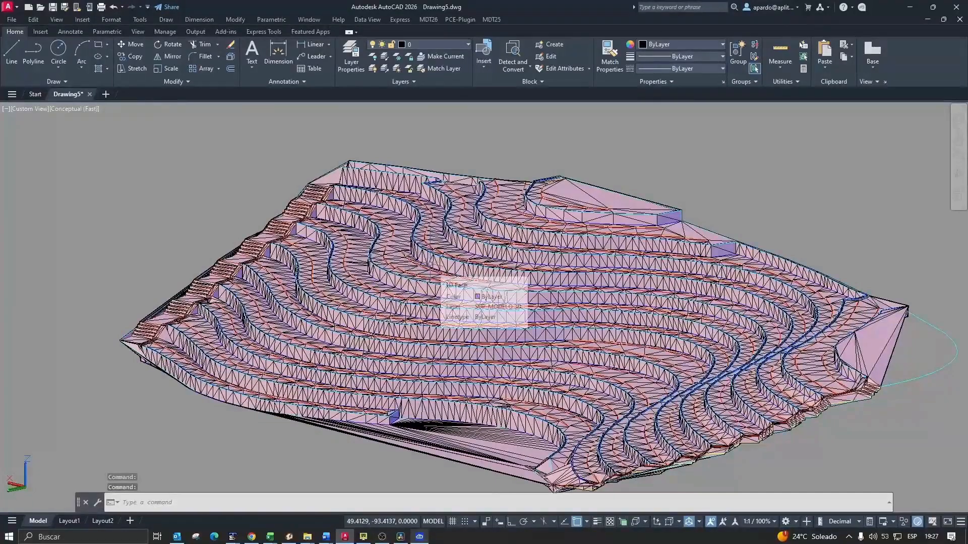